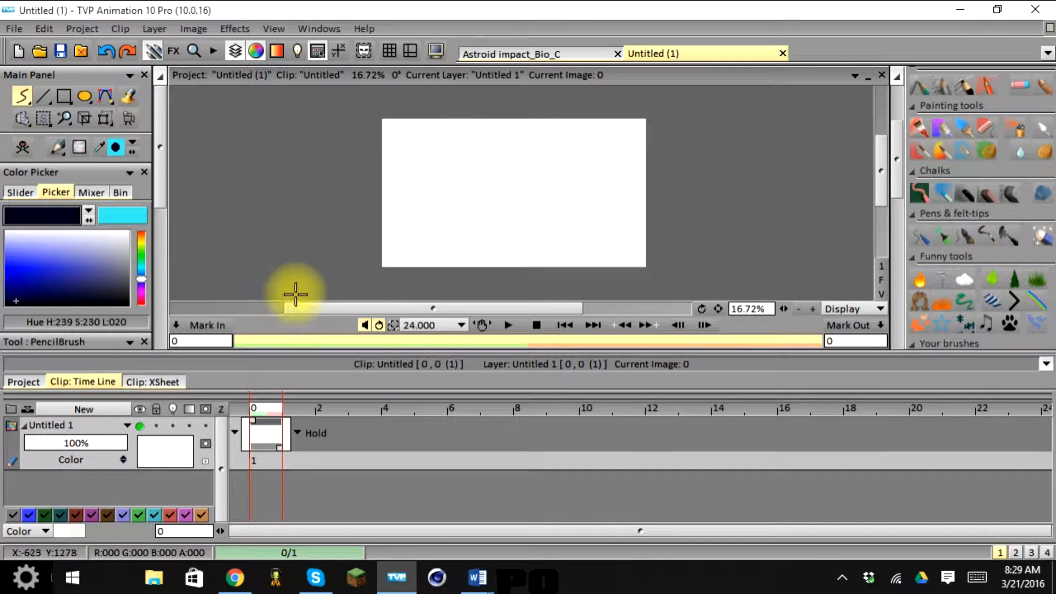
Step: Create a new layer named grass positioned above the current layer
{"action": "mouse_move", "coordinate": [305, 310]}
{"action": "left_mouse_down"}
{"action": "mouse_move", "coordinate": [289, 309]}
{"action": "mouse_move", "coordinate": [316, 309]}
{"action": "left_mouse_up"}
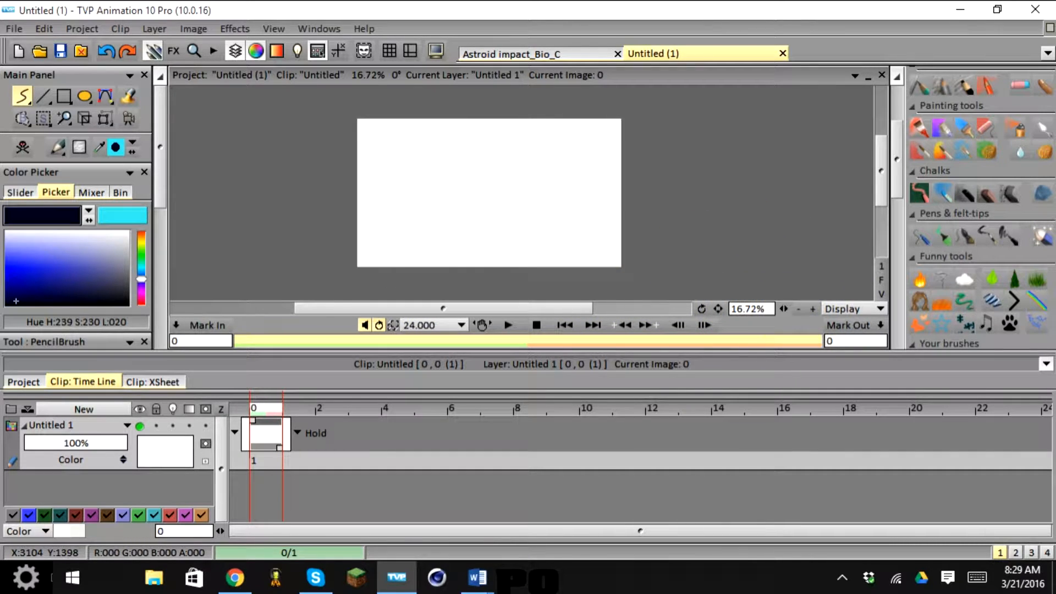
{"action": "left_click_drag", "start_coordinate": [783, 309], "coordinate": [810, 309]}
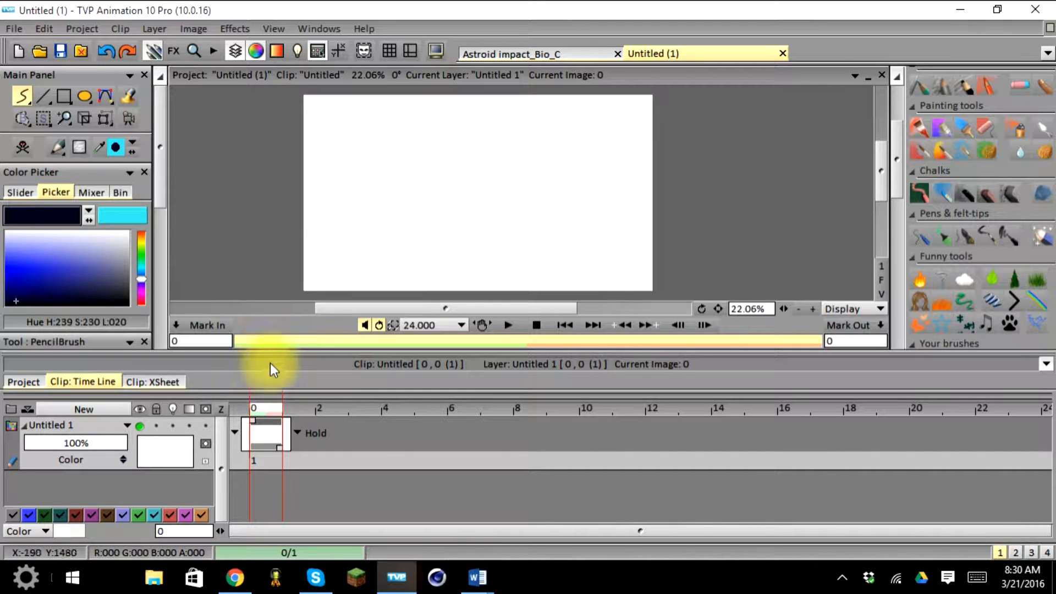
{"action": "left_click", "coordinate": [84, 410]}
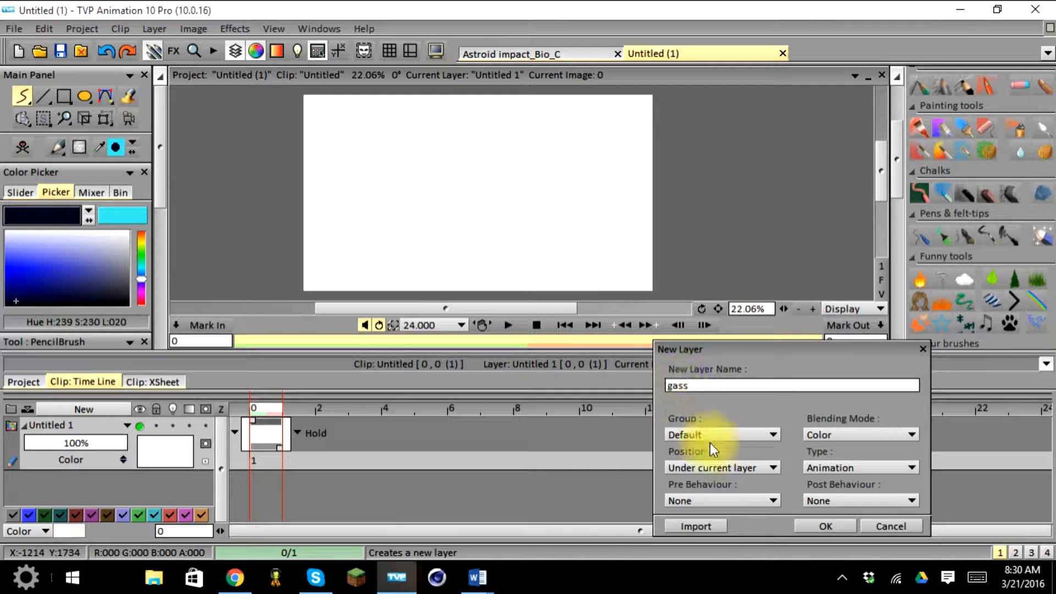
{"action": "left_click", "coordinate": [711, 468]}
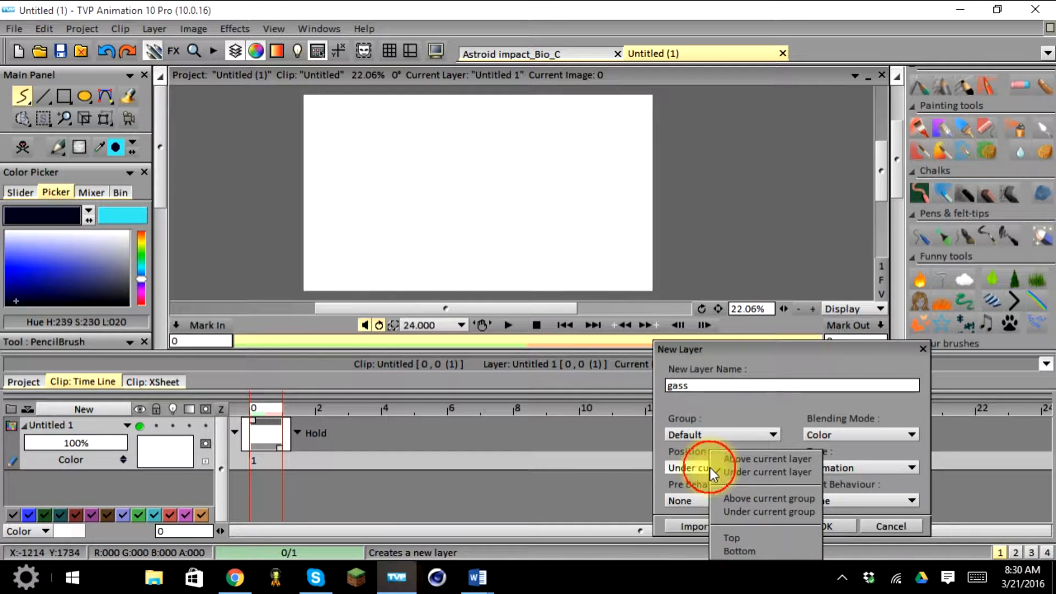
{"action": "left_click", "coordinate": [744, 460]}
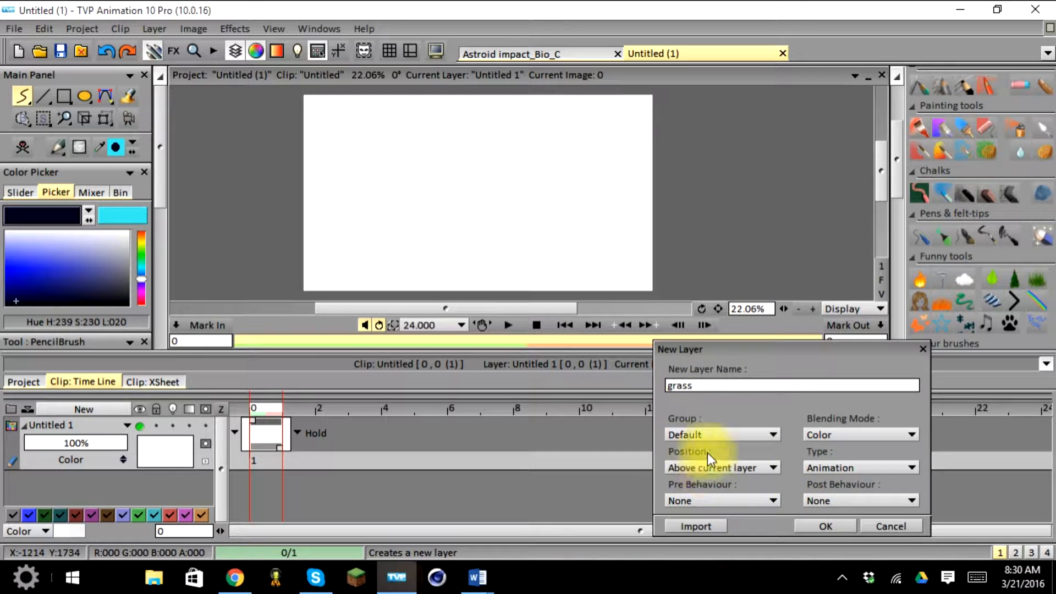
{"action": "left_click", "coordinate": [825, 526]}
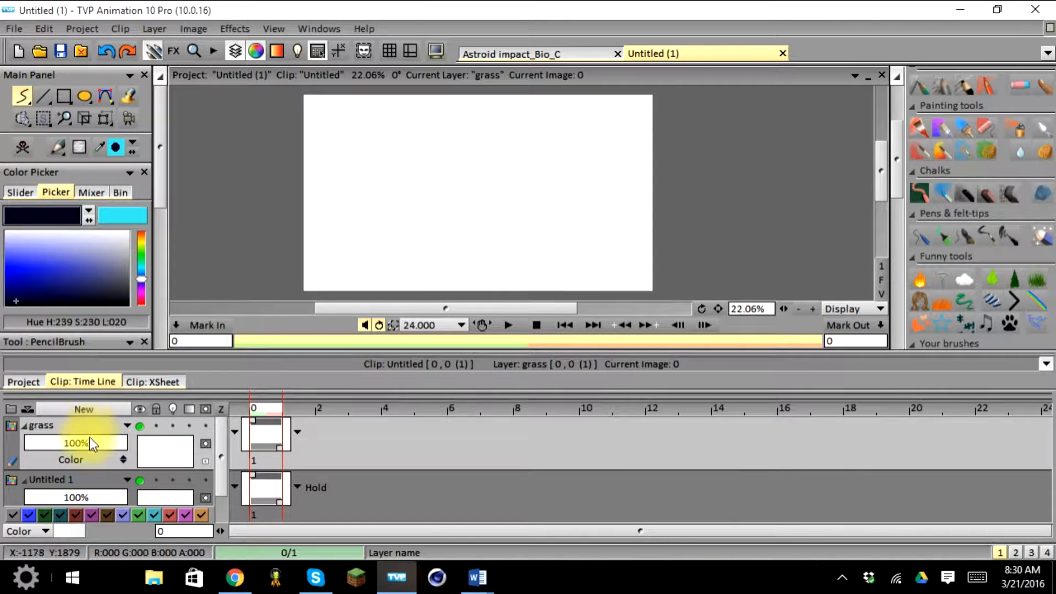
Step: Rename the Untitled 1 layer as building
{"action": "scroll", "coordinate": [58, 438], "scroll_direction": "down", "scroll_amount": 1}
{"action": "left_click", "coordinate": [59, 472]}
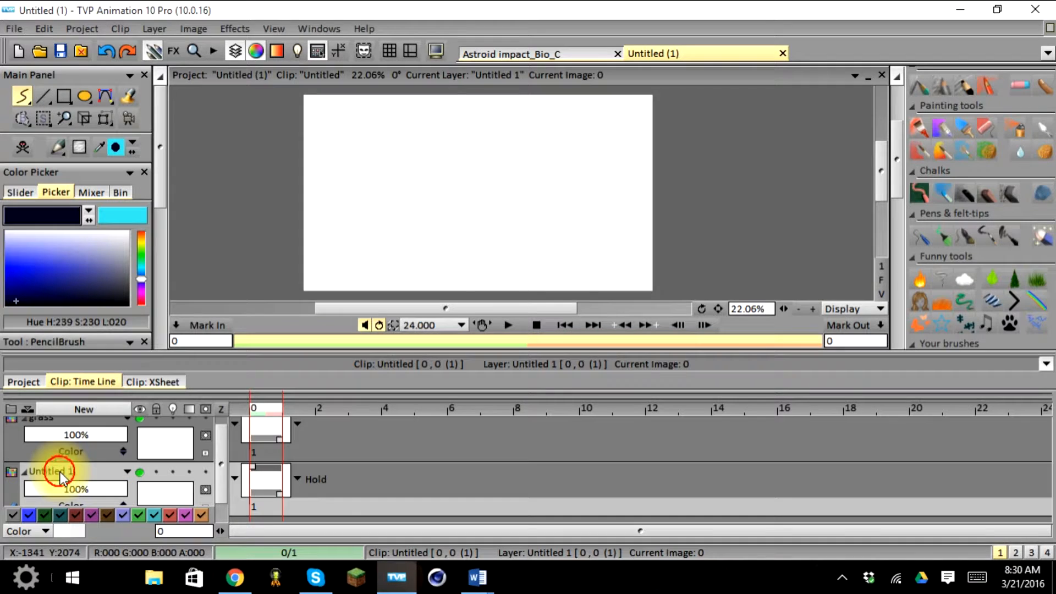
{"action": "double_click", "coordinate": [61, 472]}
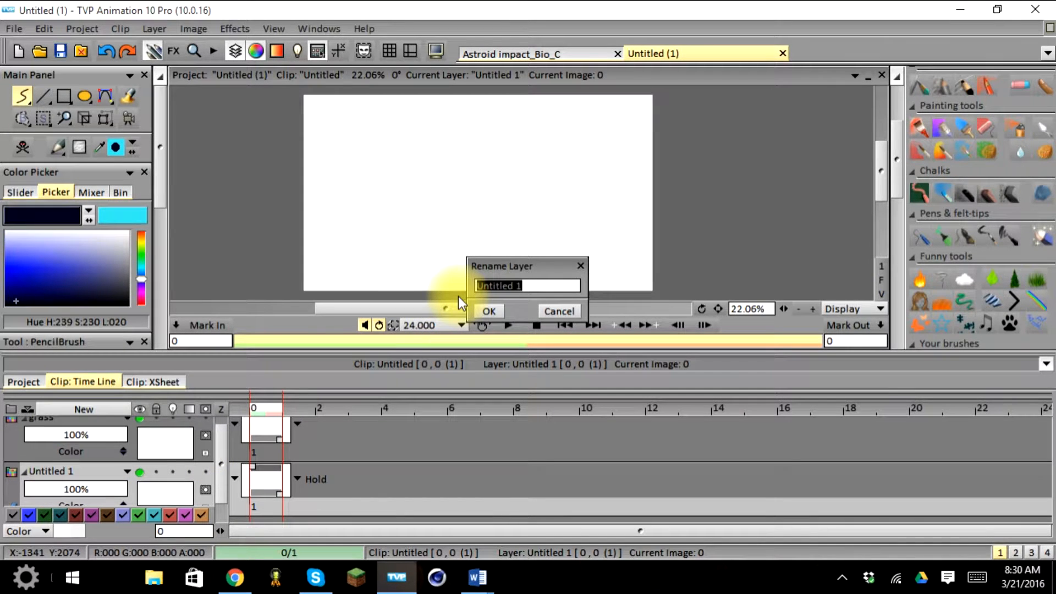
{"action": "type", "text": "building"}
{"action": "key", "text": "Return"}
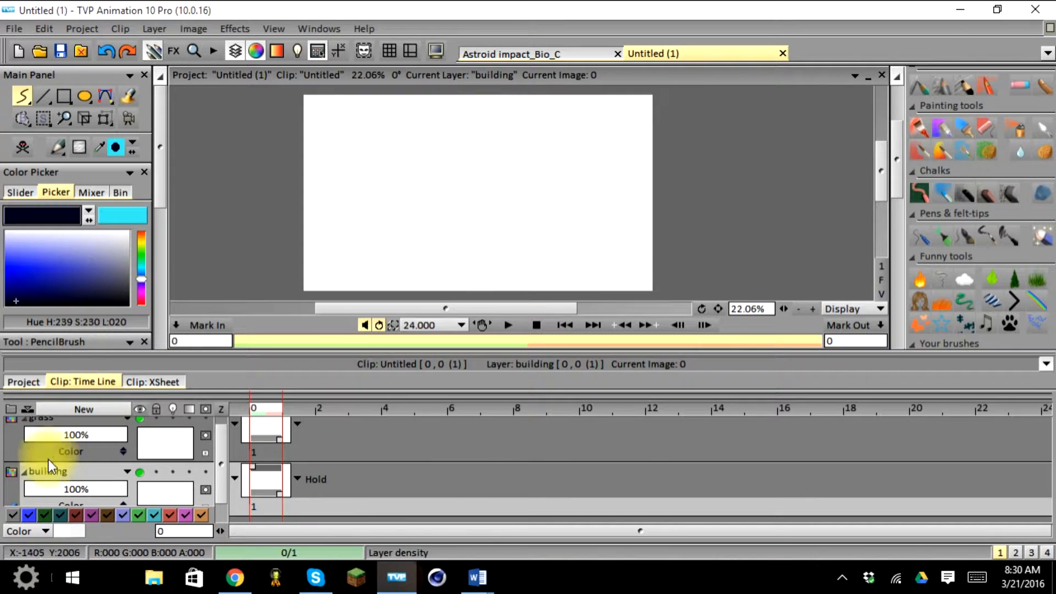
Step: Remove the Hold post behaviour from the building layer on the timeline
{"action": "left_click", "coordinate": [154, 493]}
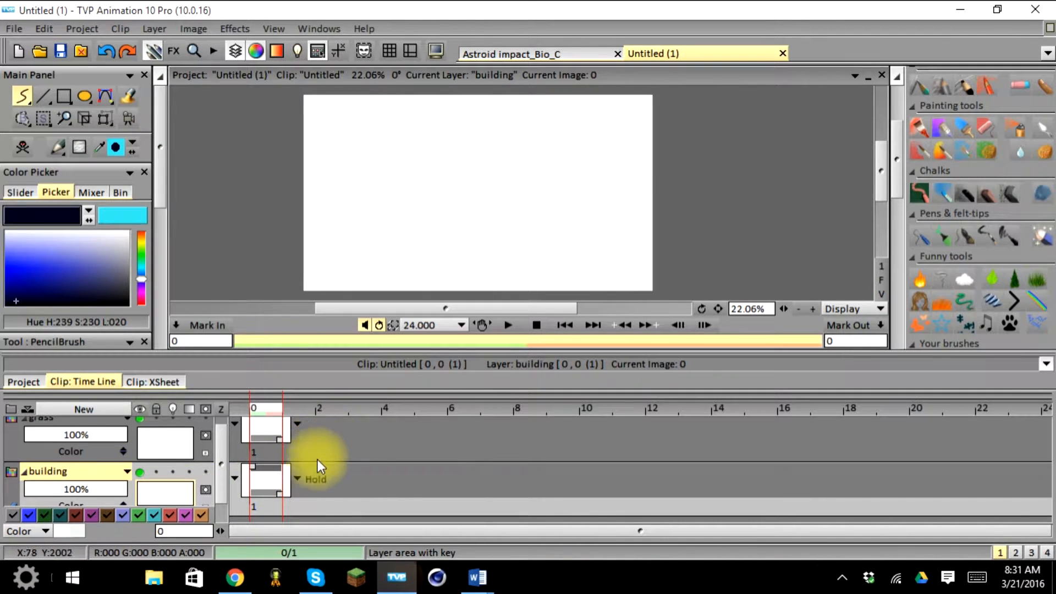
{"action": "scroll", "coordinate": [310, 452], "scroll_direction": "up", "scroll_amount": 1}
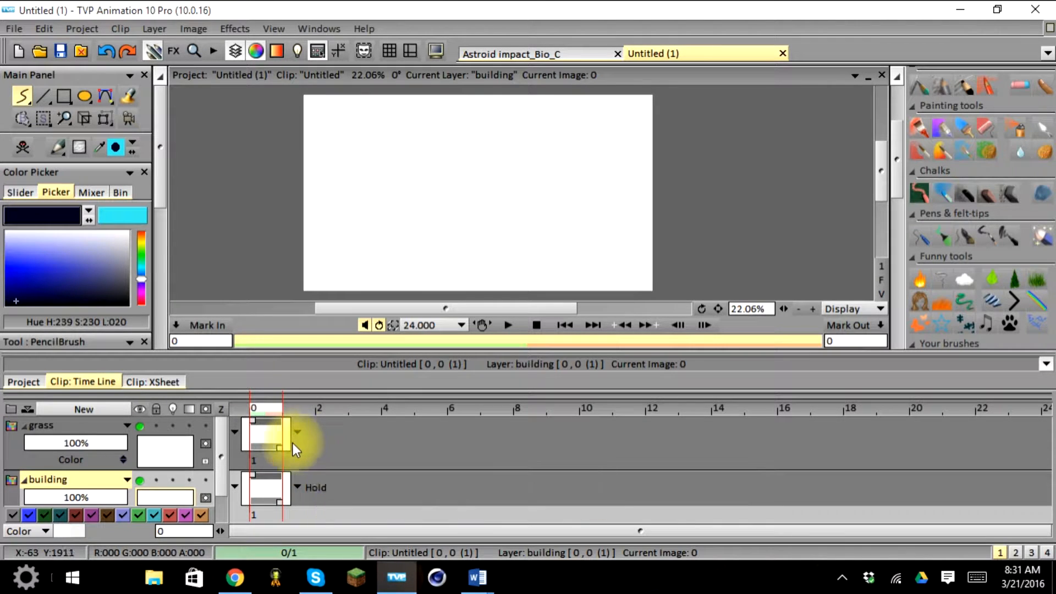
{"action": "left_click", "coordinate": [296, 485]}
{"action": "left_click", "coordinate": [311, 485]}
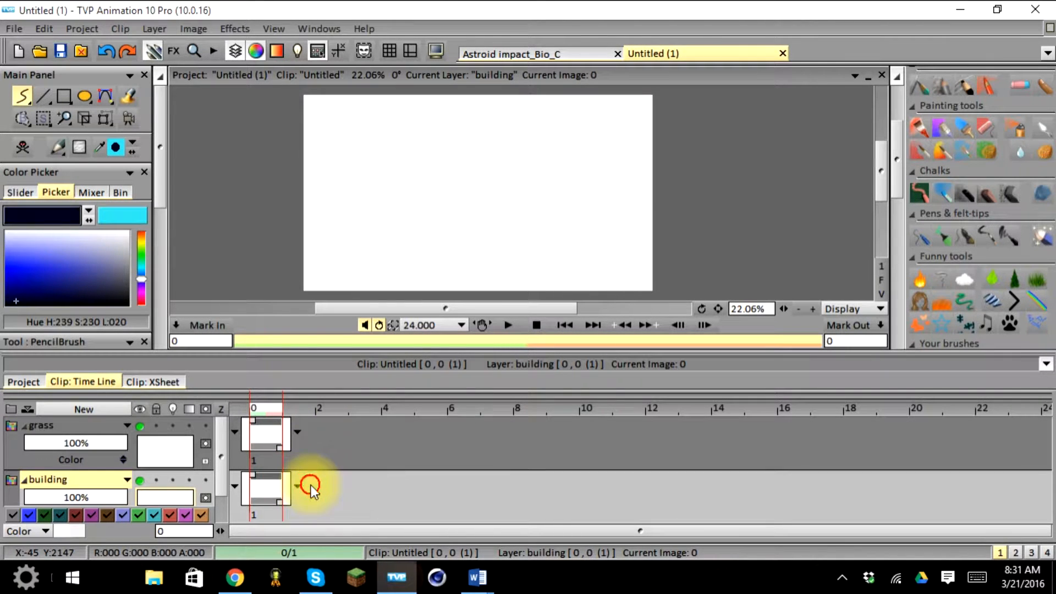
{"action": "left_click", "coordinate": [298, 432]}
{"action": "left_click", "coordinate": [319, 427]}
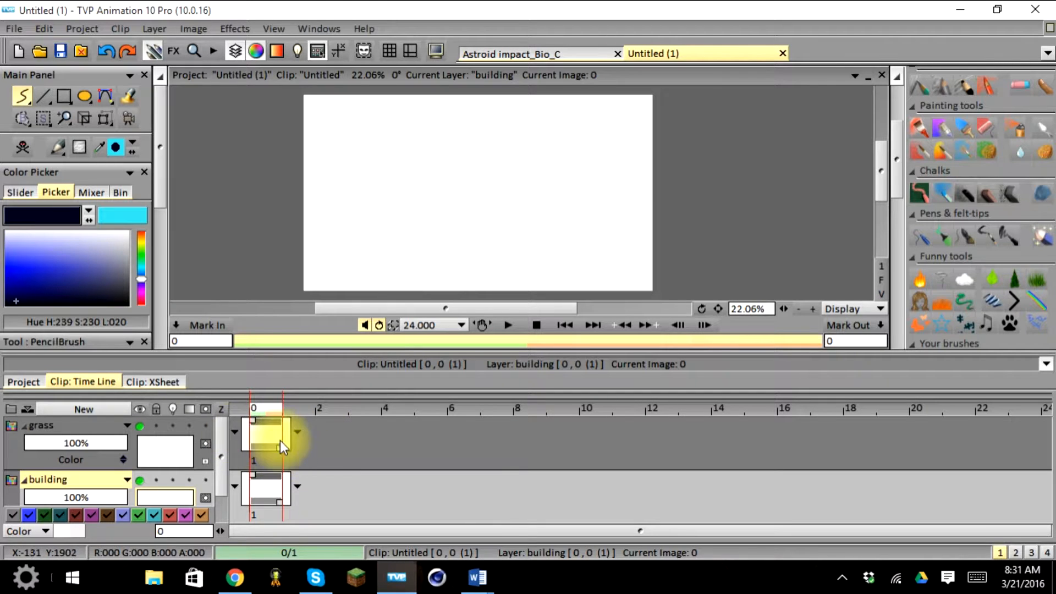
{"action": "mouse_move", "coordinate": [279, 448]}
{"action": "left_mouse_down"}
{"action": "mouse_move", "coordinate": [331, 448]}
{"action": "mouse_move", "coordinate": [265, 461]}
{"action": "mouse_move", "coordinate": [379, 451]}
{"action": "mouse_move", "coordinate": [295, 447]}
{"action": "left_mouse_up"}
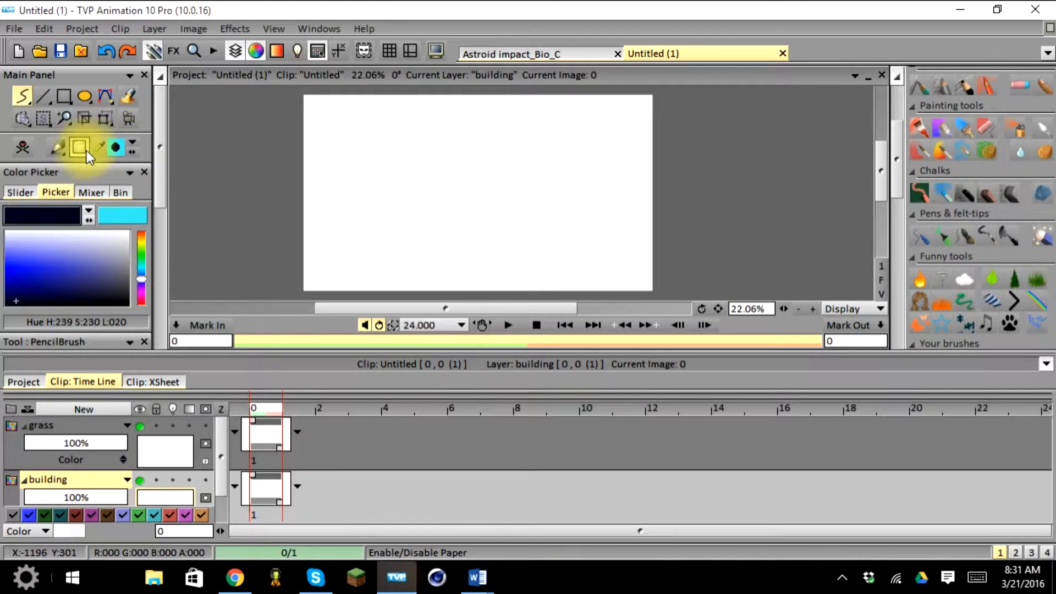
Step: Enable the paper texture for the drawing tools and choose the Bozo Large paper type
{"action": "left_click", "coordinate": [58, 150]}
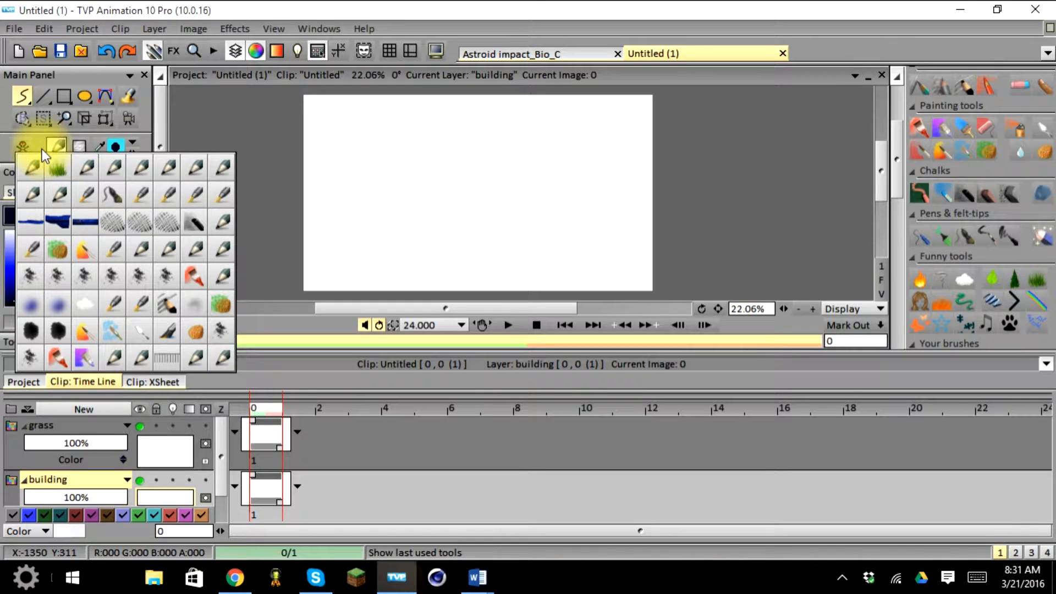
{"action": "left_click", "coordinate": [81, 146]}
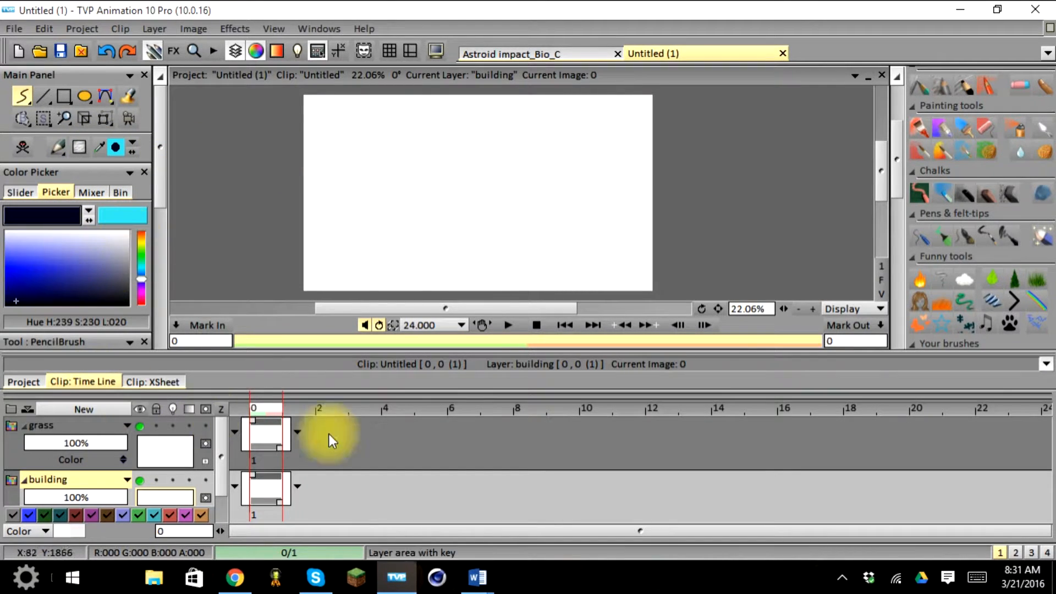
{"action": "left_click", "coordinate": [80, 149]}
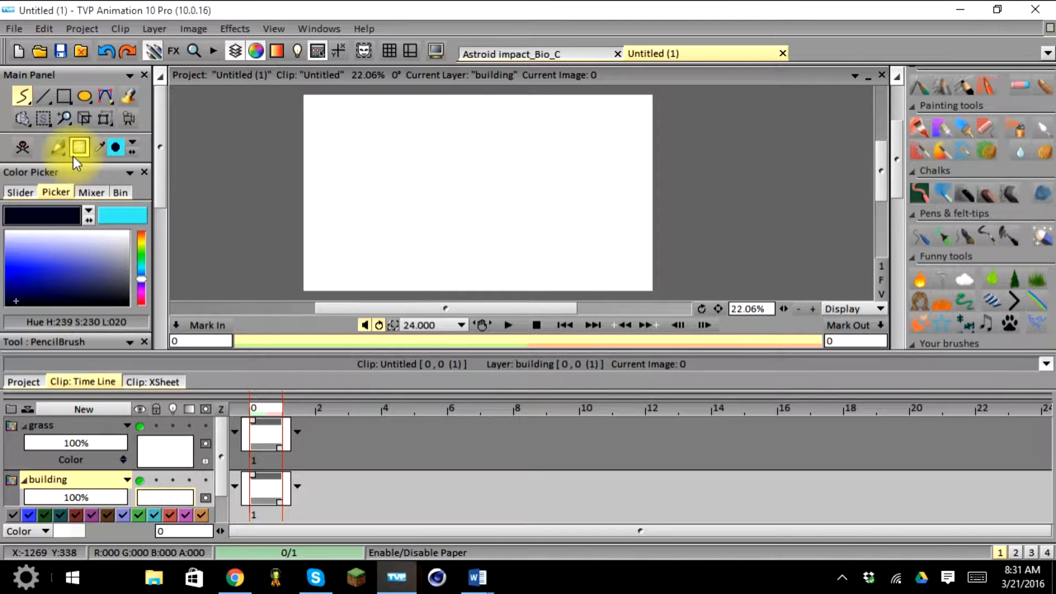
{"action": "left_click", "coordinate": [77, 148]}
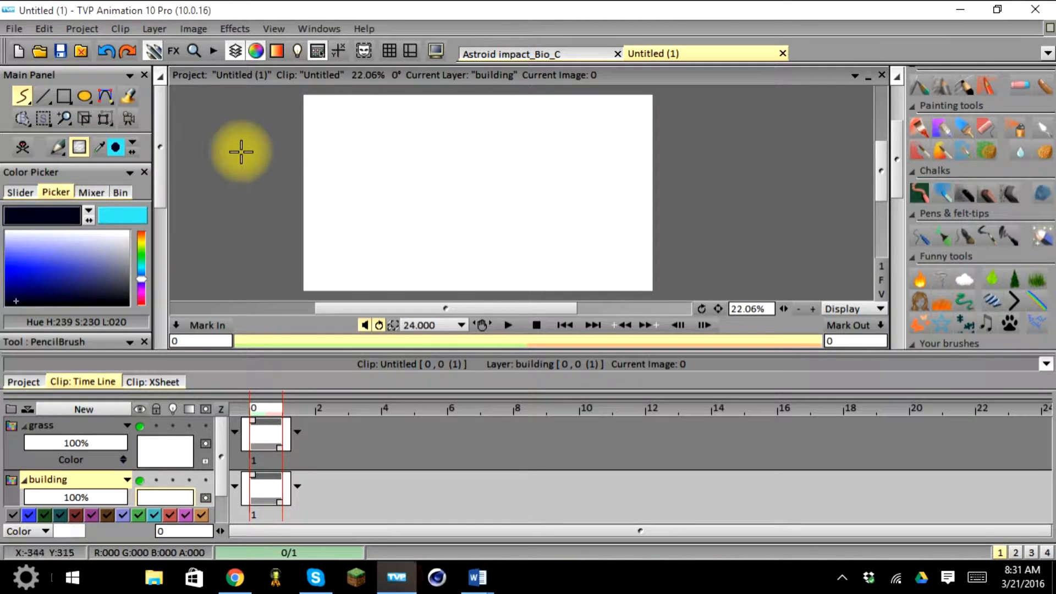
{"action": "right_click", "coordinate": [80, 148]}
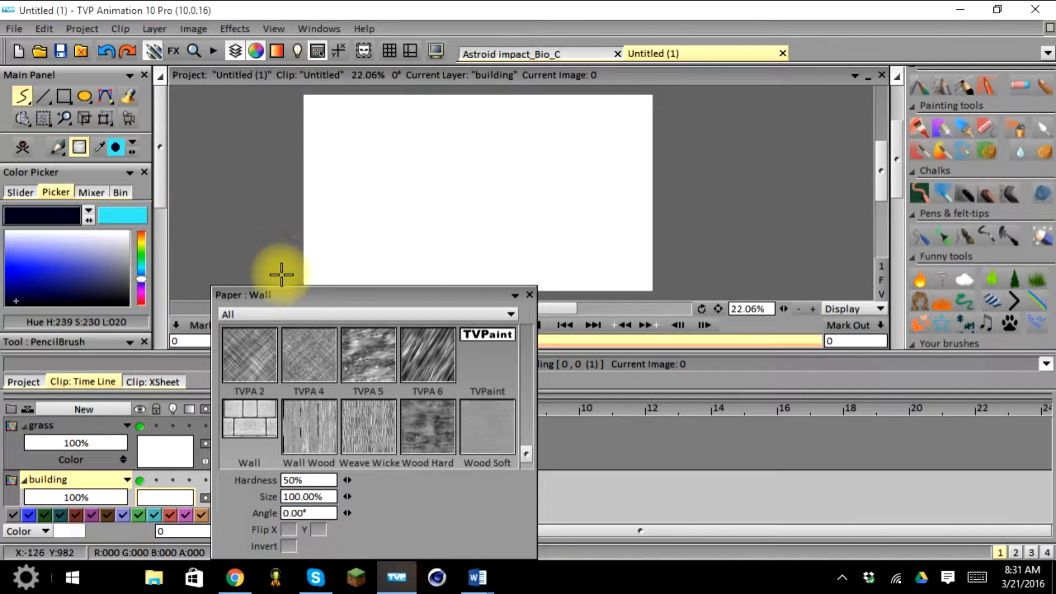
{"action": "left_click_drag", "start_coordinate": [294, 299], "coordinate": [414, 110]}
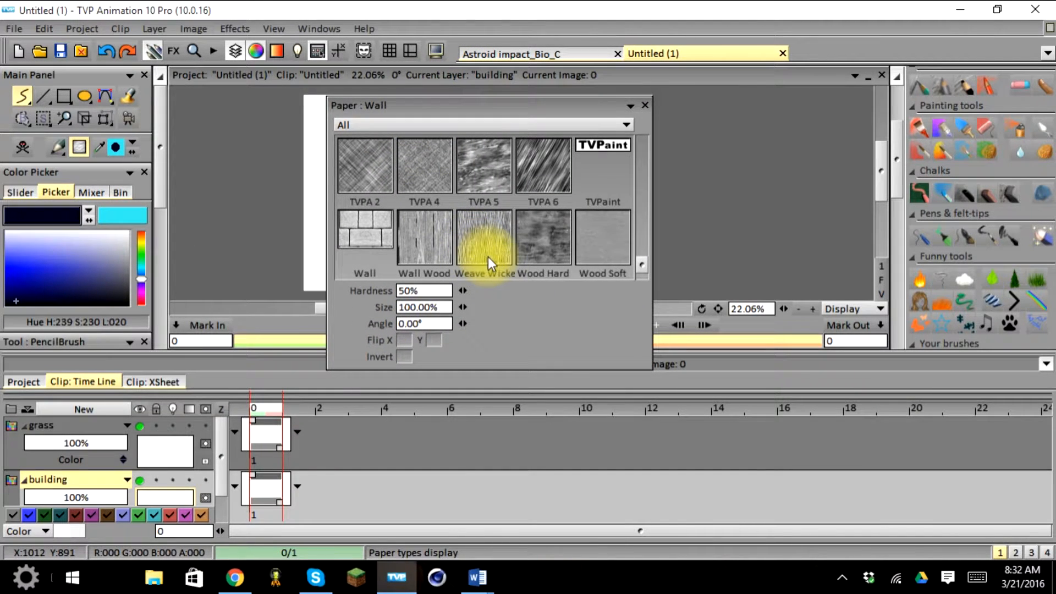
{"action": "left_click_drag", "start_coordinate": [643, 265], "coordinate": [639, 146]}
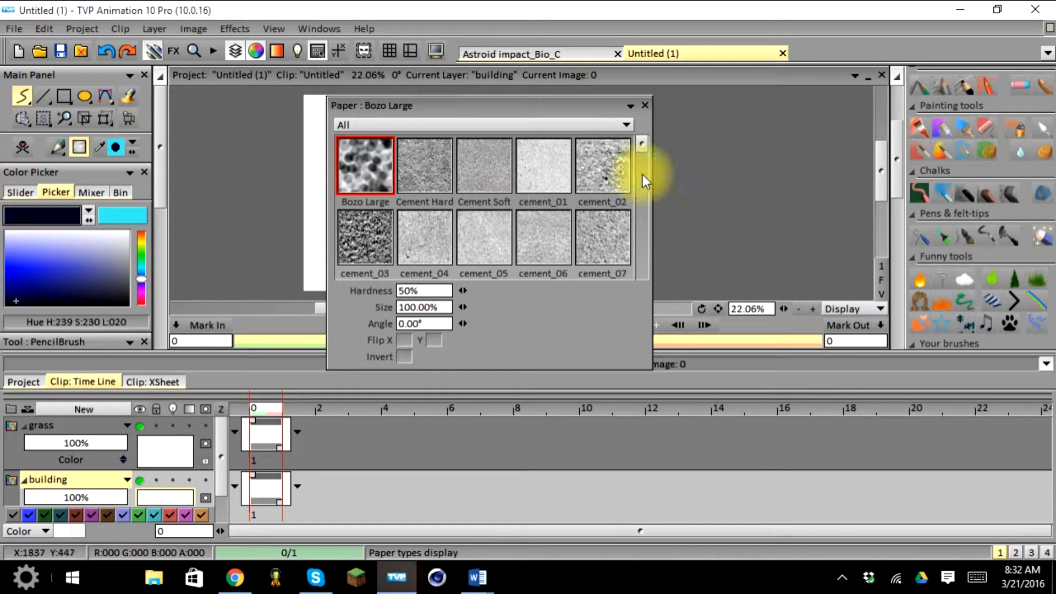
Step: Look through the available paper textures, from the cement types to the wall and wood types, and close the paper settings
{"action": "left_click_drag", "start_coordinate": [642, 151], "coordinate": [643, 160]}
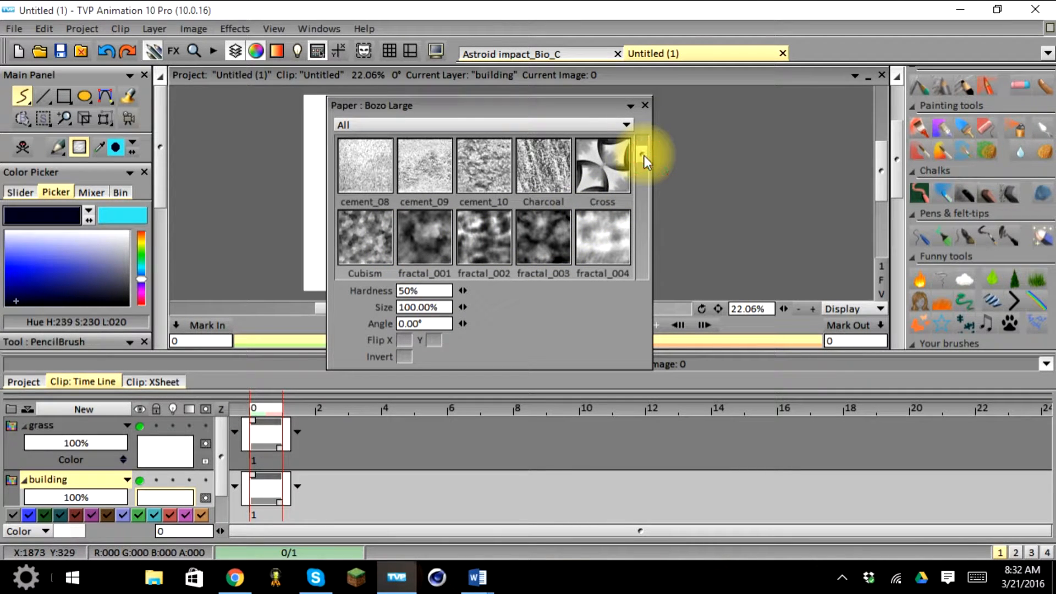
{"action": "scroll", "coordinate": [642, 160], "scroll_direction": "down", "scroll_amount": 1}
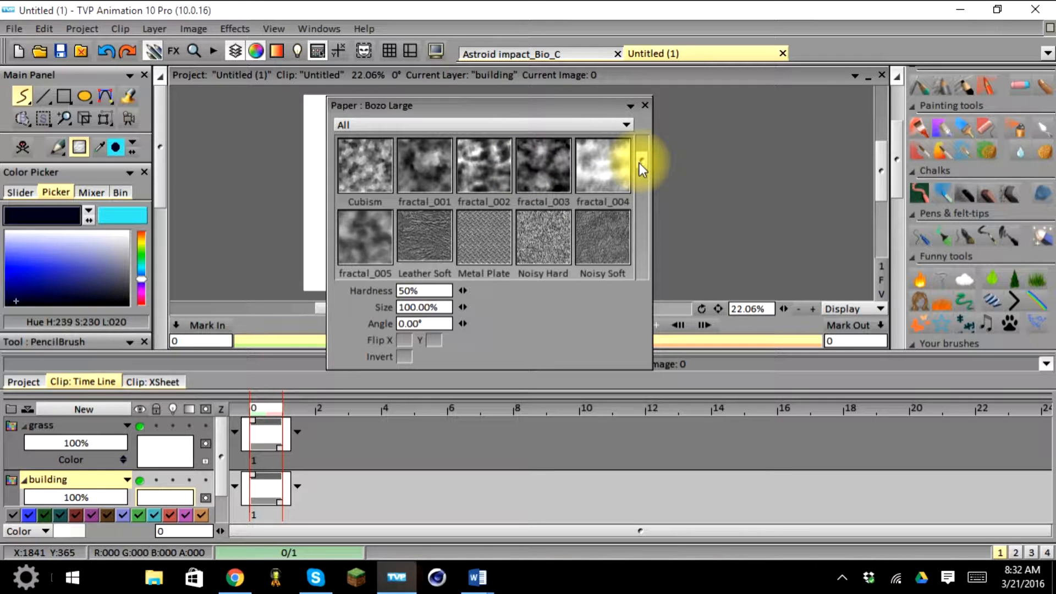
{"action": "scroll", "coordinate": [639, 165], "scroll_direction": "down", "scroll_amount": 1}
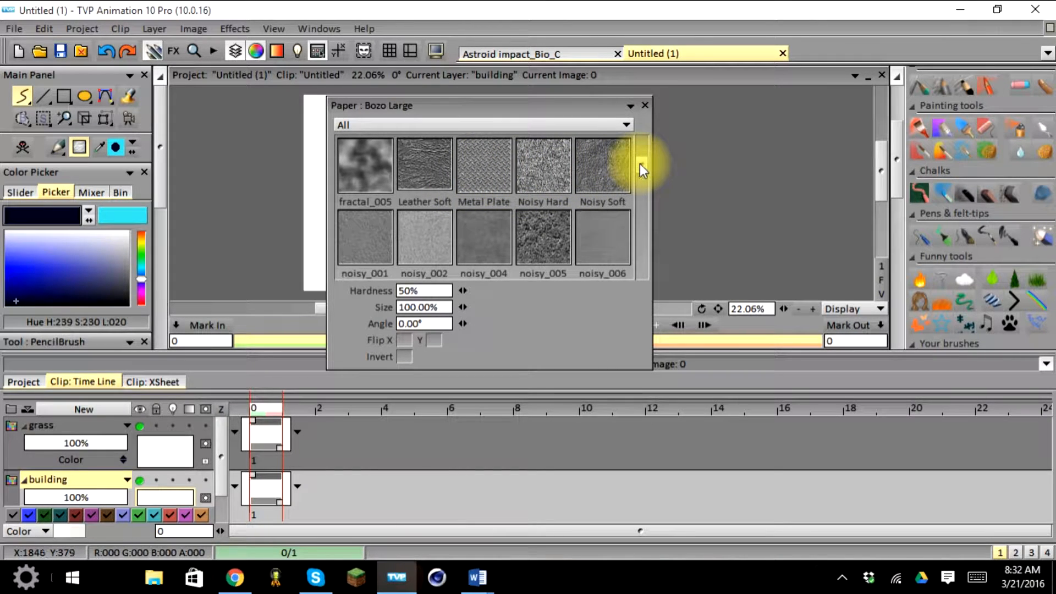
{"action": "left_click_drag", "start_coordinate": [639, 163], "coordinate": [639, 171]}
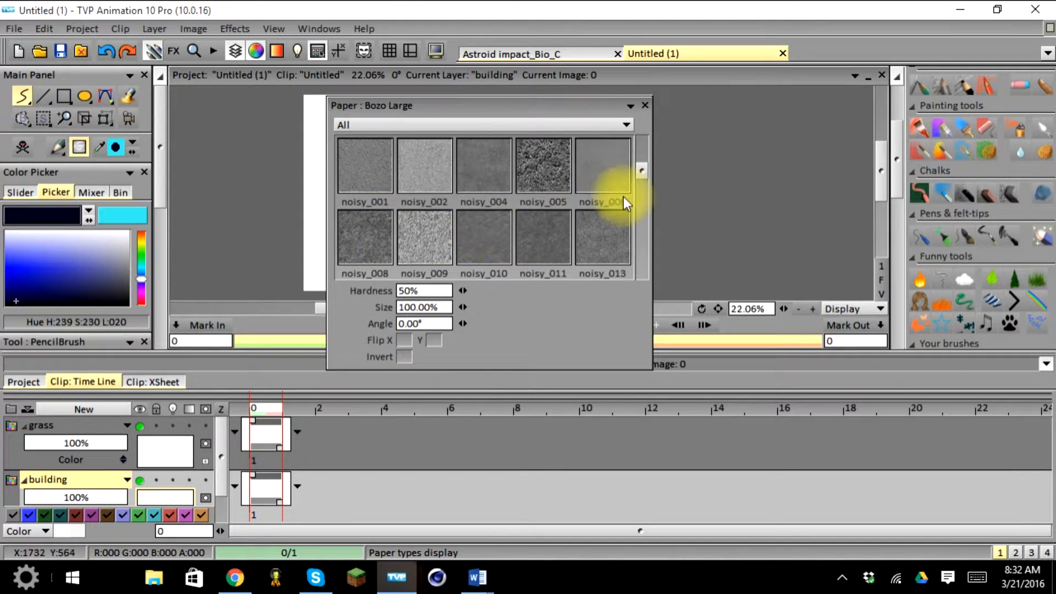
{"action": "left_click_drag", "start_coordinate": [642, 177], "coordinate": [641, 193]}
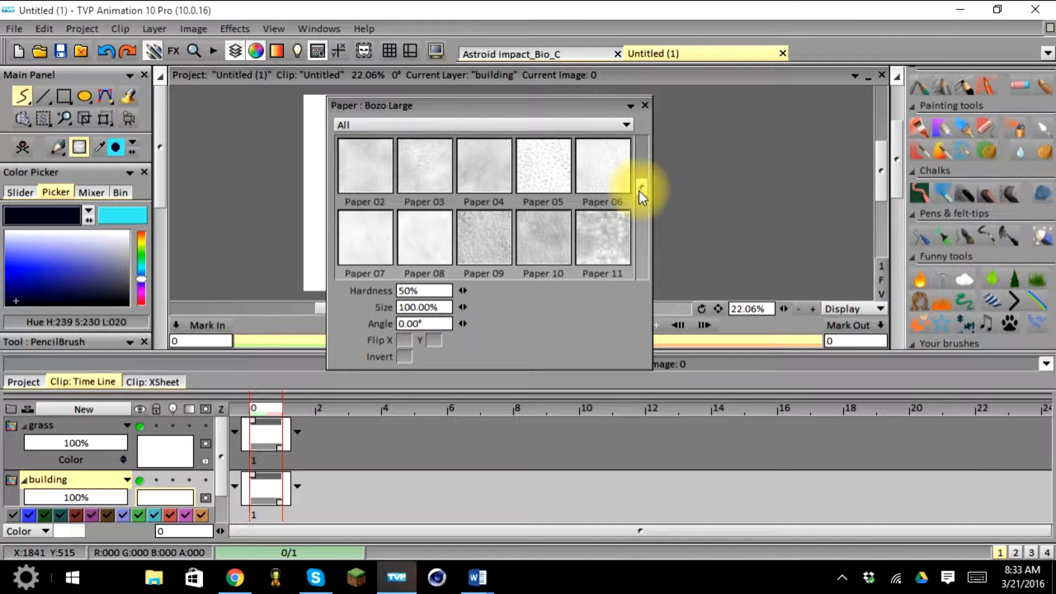
{"action": "left_click_drag", "start_coordinate": [641, 189], "coordinate": [642, 196]}
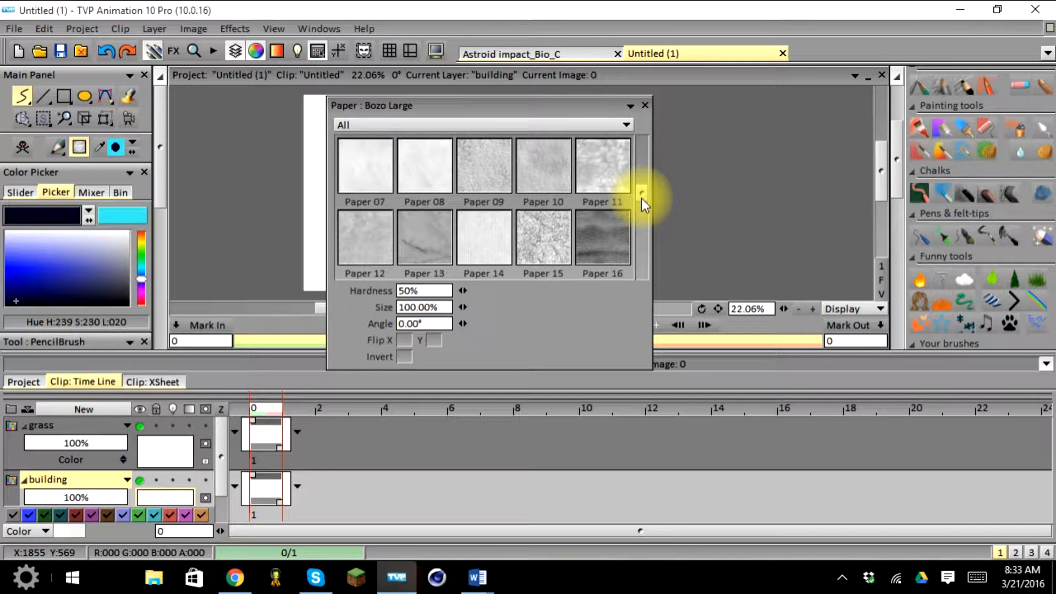
{"action": "left_click_drag", "start_coordinate": [643, 193], "coordinate": [642, 204]}
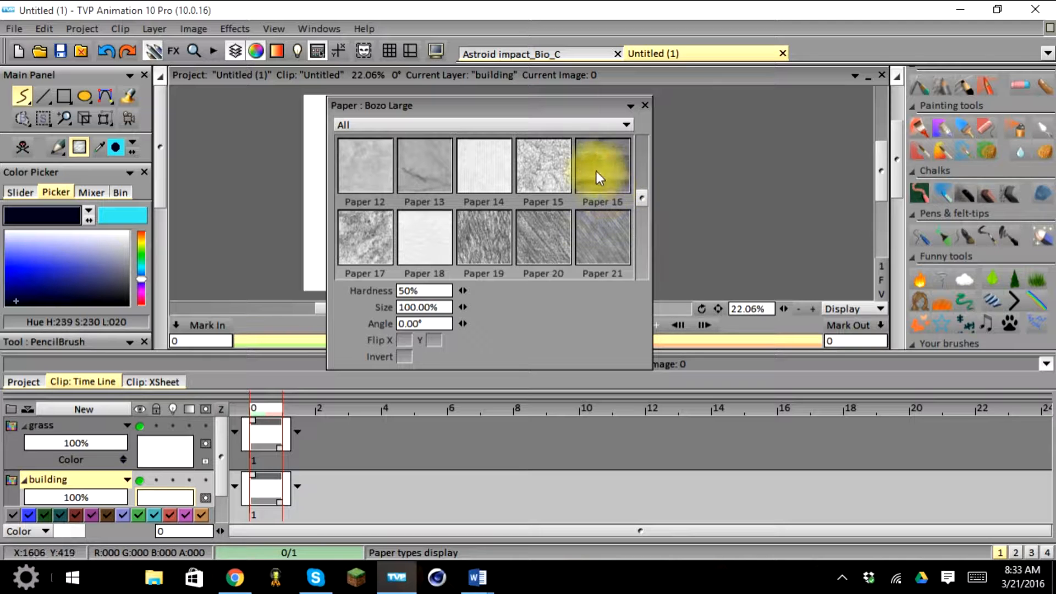
{"action": "left_click_drag", "start_coordinate": [642, 195], "coordinate": [635, 236]}
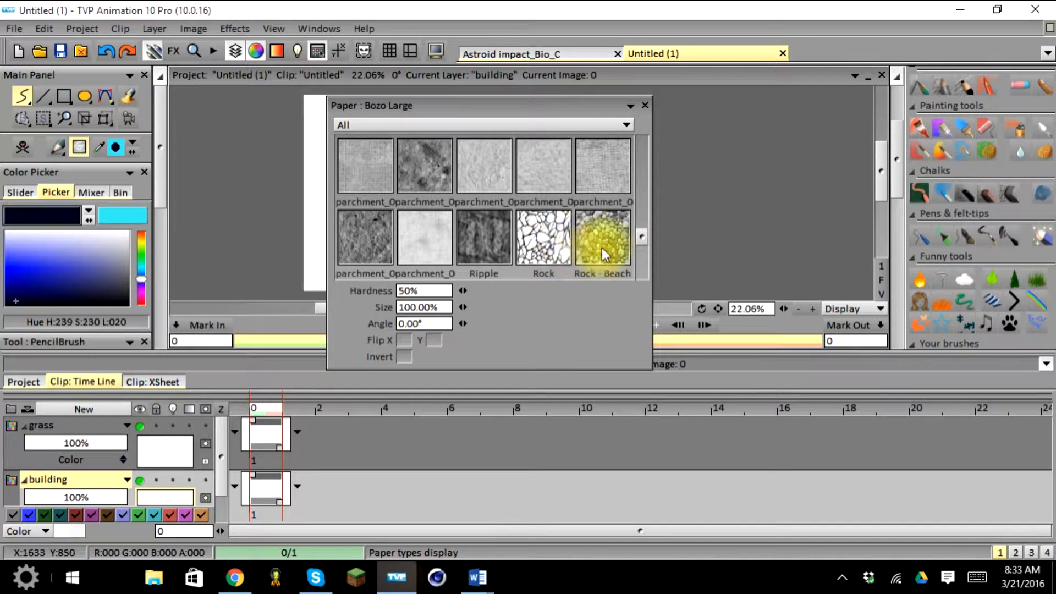
{"action": "left_click_drag", "start_coordinate": [641, 239], "coordinate": [642, 267]}
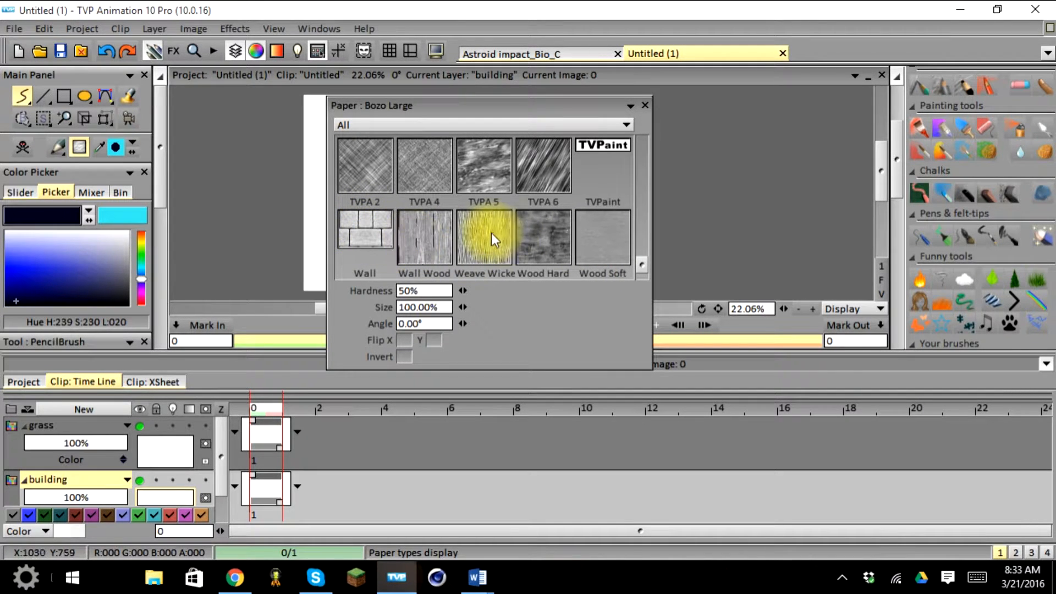
{"action": "left_click_drag", "start_coordinate": [646, 272], "coordinate": [645, 270]}
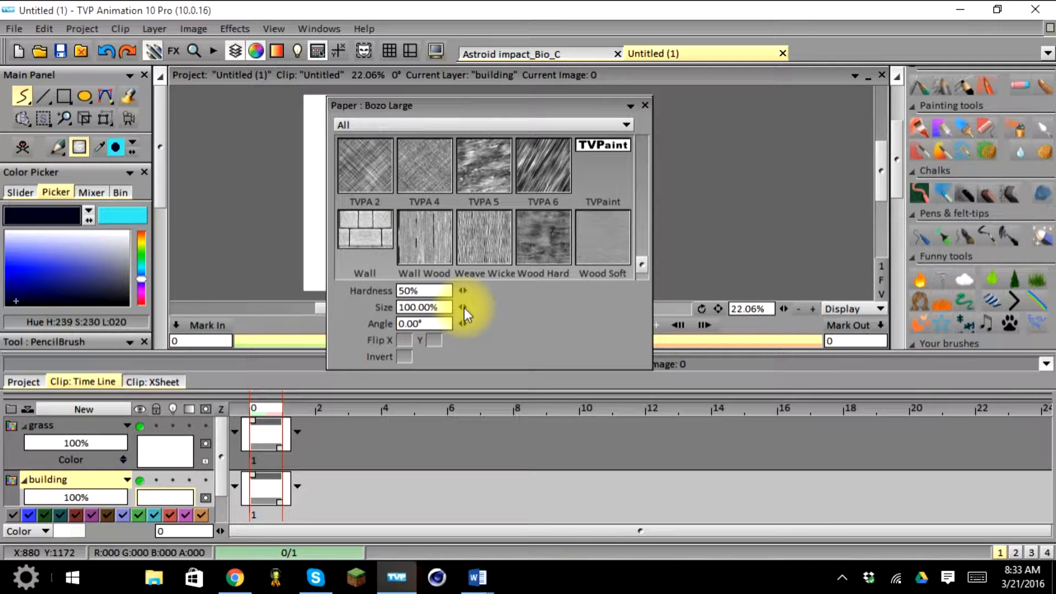
{"action": "left_click_drag", "start_coordinate": [465, 306], "coordinate": [464, 306]}
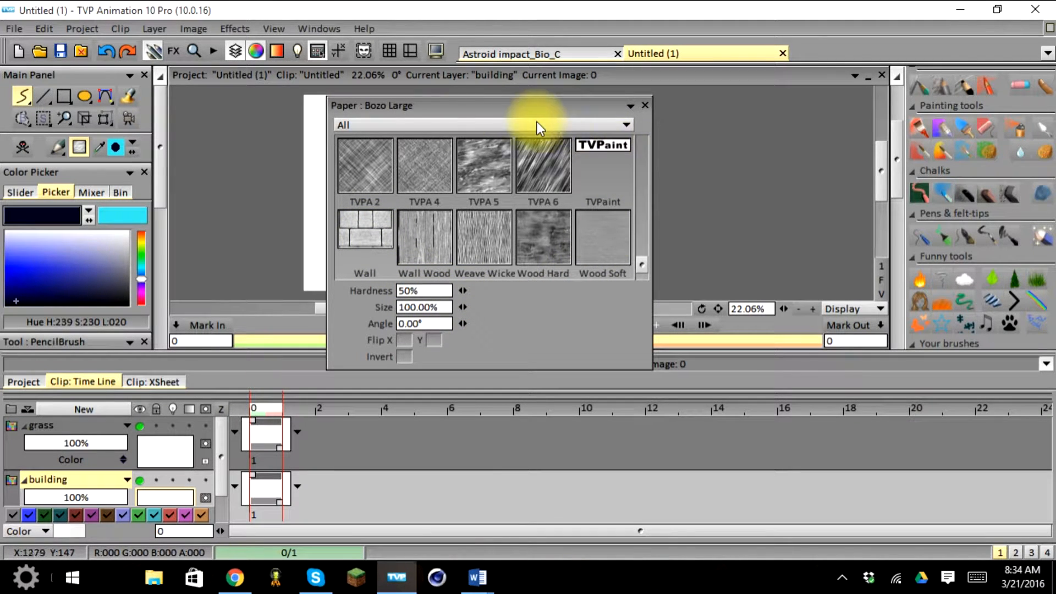
{"action": "left_click", "coordinate": [642, 104]}
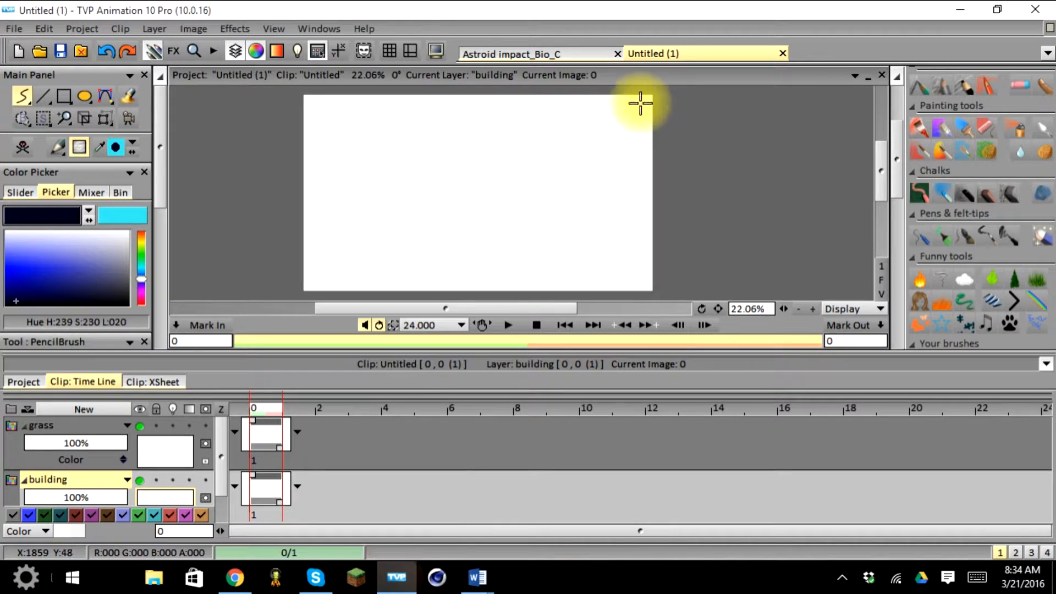
Step: Activate the flood fill tool, choose the Wall paper type, then collapse the paper settings and move them off the canvas
{"action": "left_click", "coordinate": [124, 97]}
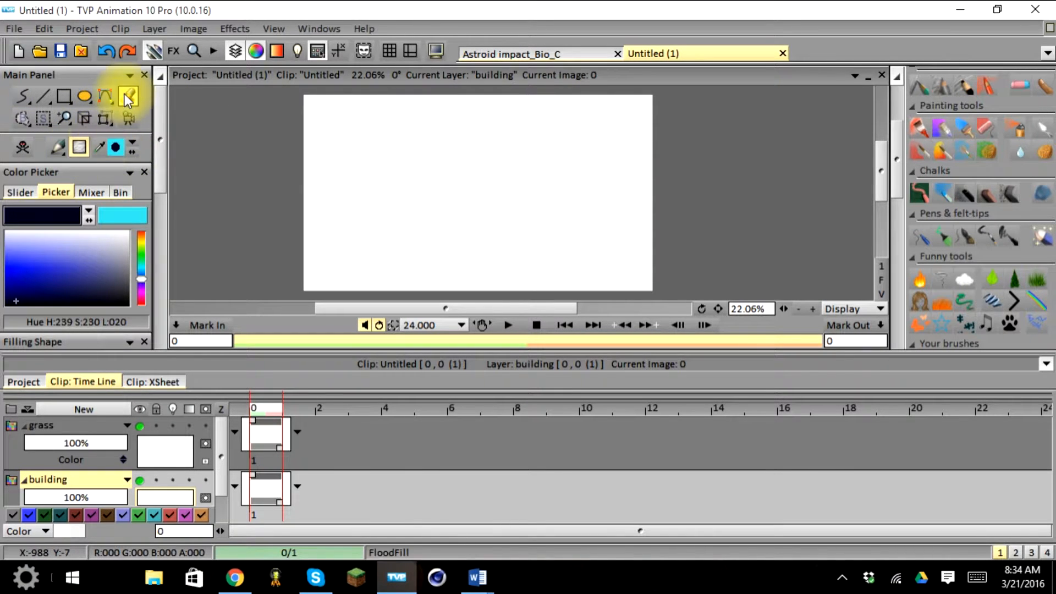
{"action": "right_click", "coordinate": [78, 148]}
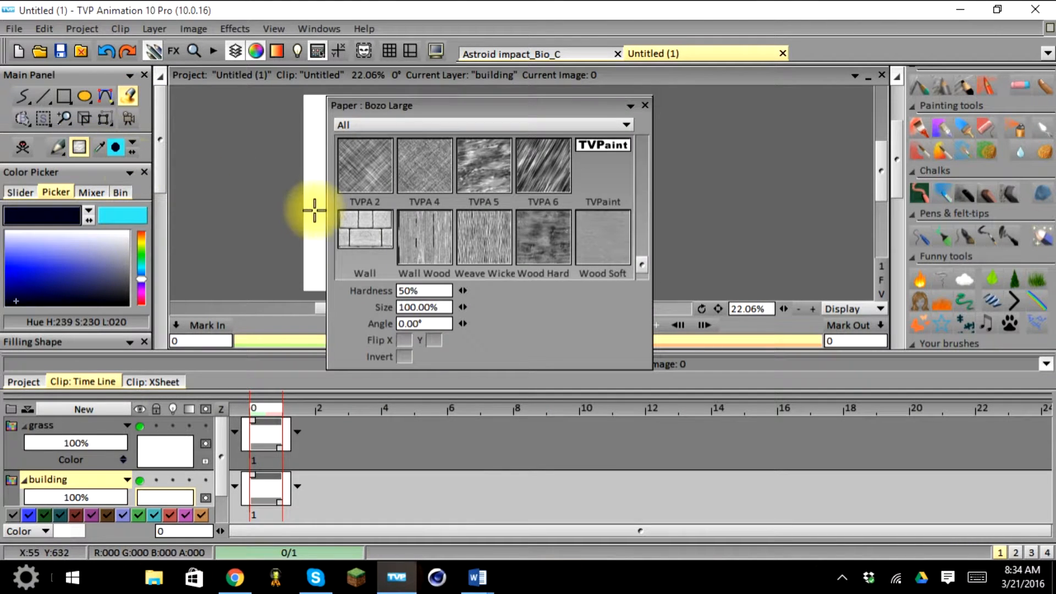
{"action": "left_click", "coordinate": [377, 239]}
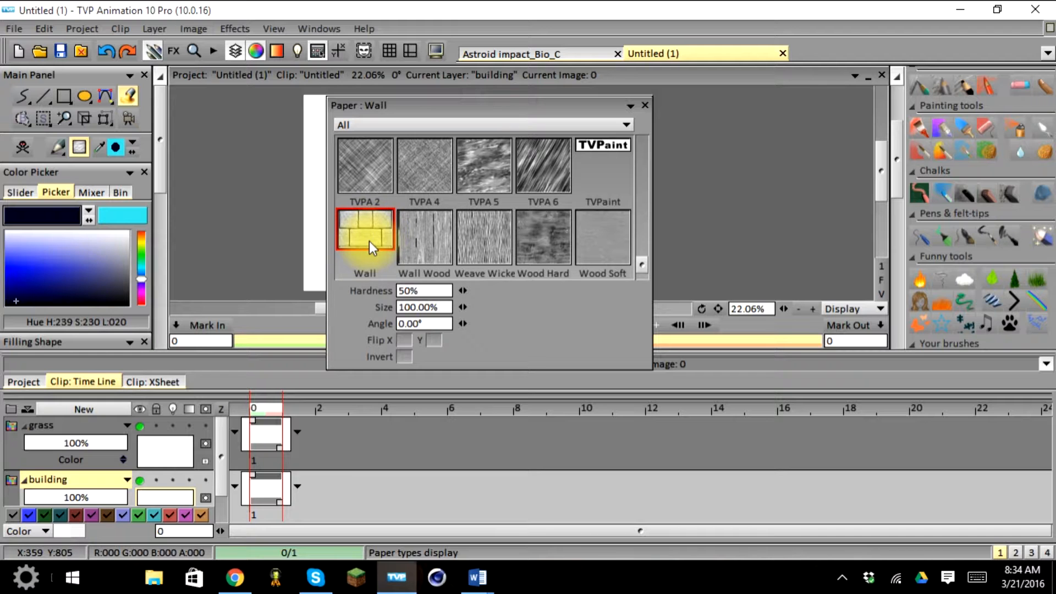
{"action": "left_click", "coordinate": [632, 104]}
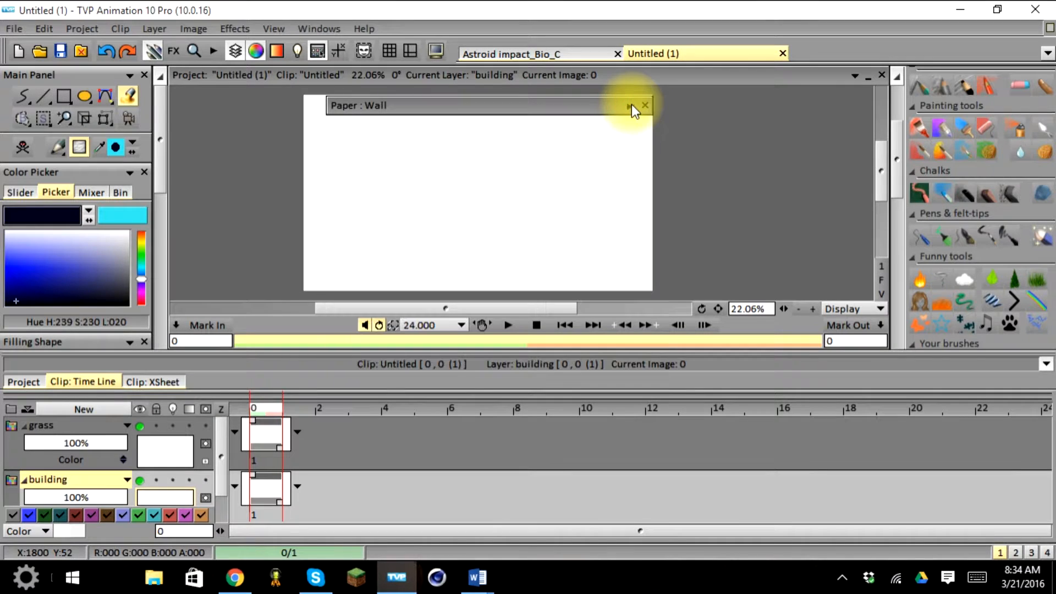
{"action": "left_click_drag", "start_coordinate": [533, 99], "coordinate": [724, 73]}
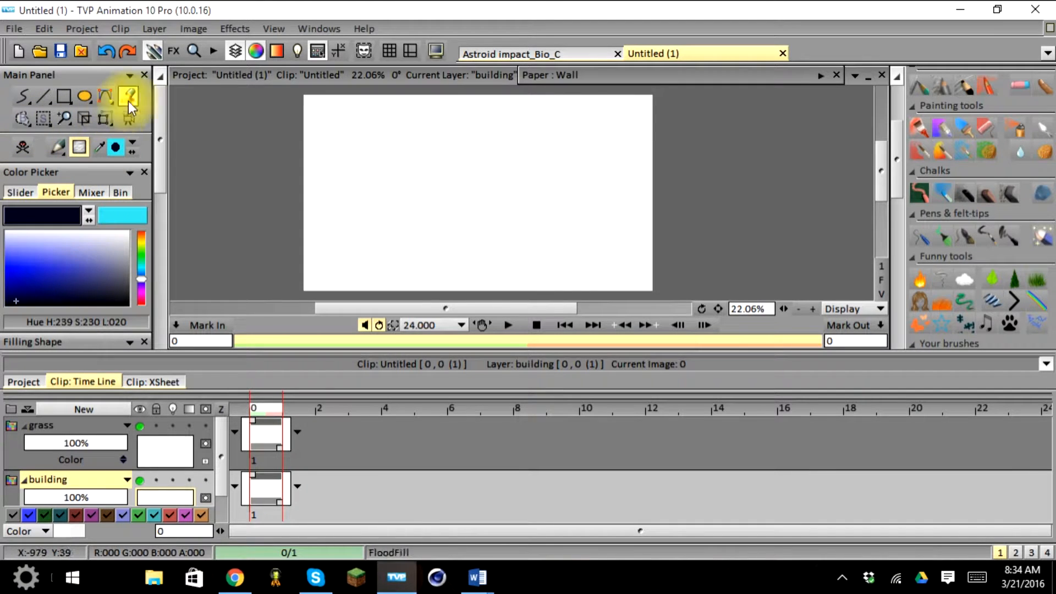
Step: Fill the building layer with the dark navy colour through the Wall paper and undo the fill
{"action": "left_click", "coordinate": [461, 196]}
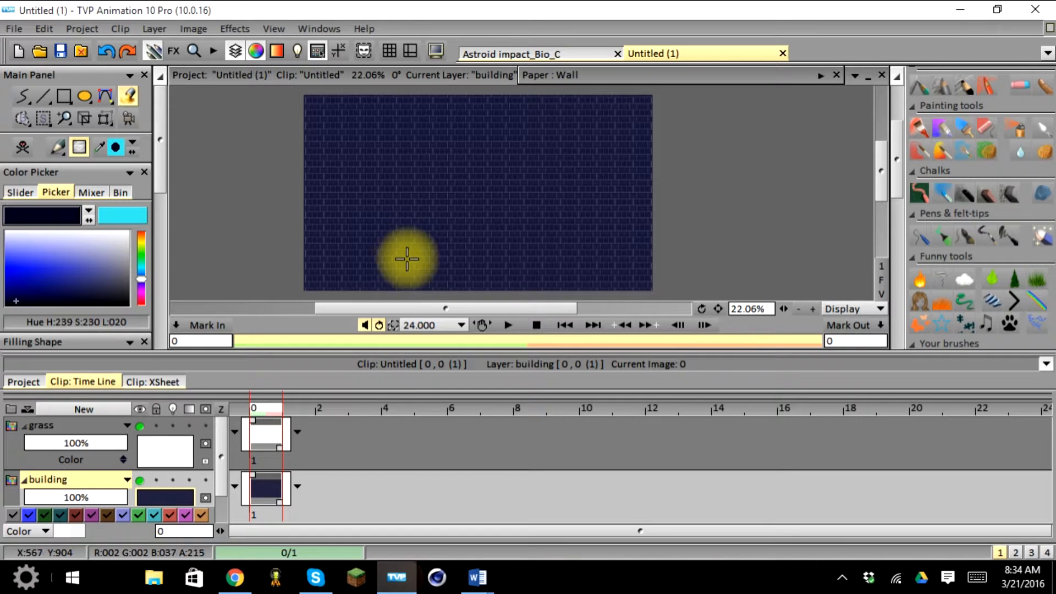
{"action": "left_click", "coordinate": [107, 51]}
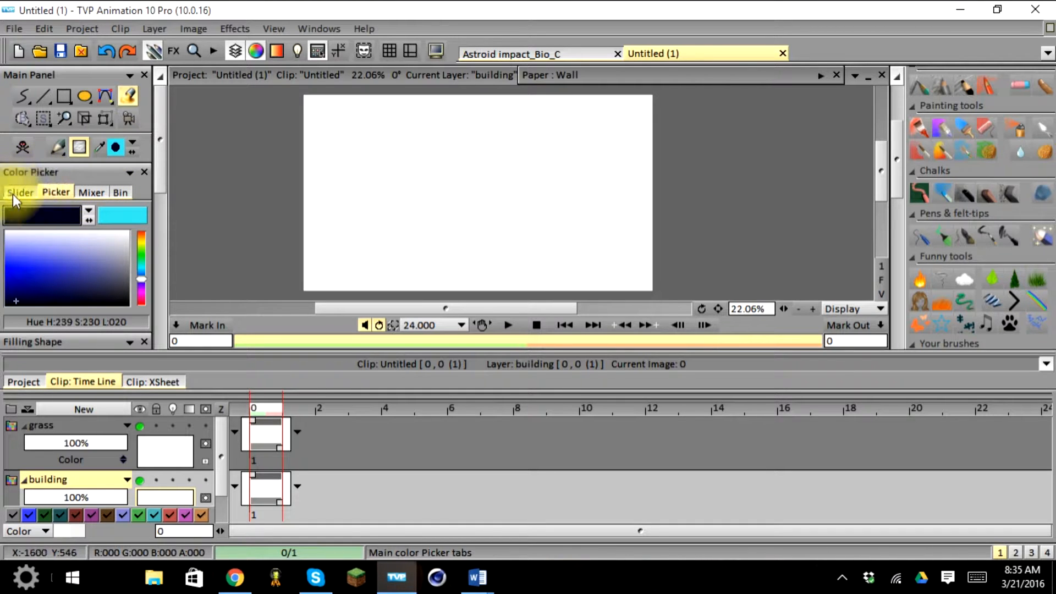
Step: Pick a muted brown with hue 27, saturation 62 and lightness 104 and flood-fill the building layer with it
{"action": "left_click", "coordinate": [32, 194]}
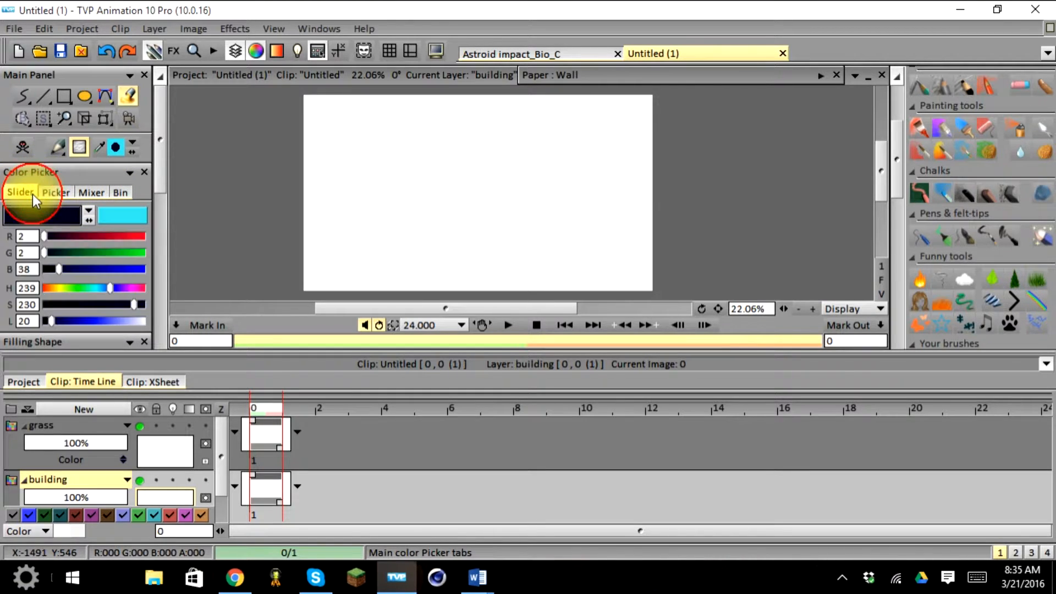
{"action": "left_click", "coordinate": [126, 193]}
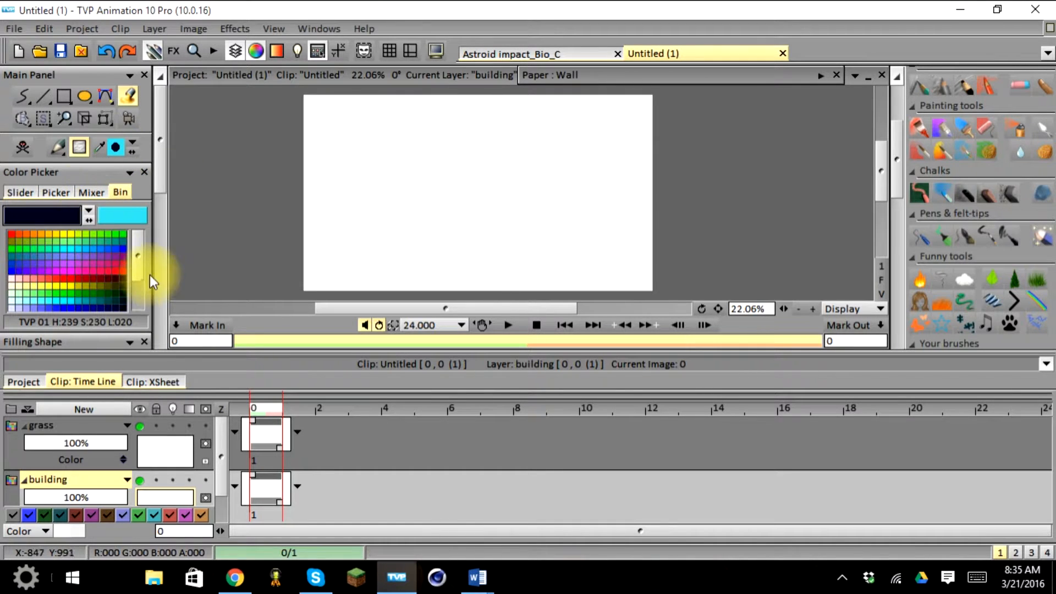
{"action": "mouse_move", "coordinate": [137, 260]}
{"action": "left_mouse_down"}
{"action": "mouse_move", "coordinate": [133, 302]}
{"action": "mouse_move", "coordinate": [138, 252]}
{"action": "left_mouse_up"}
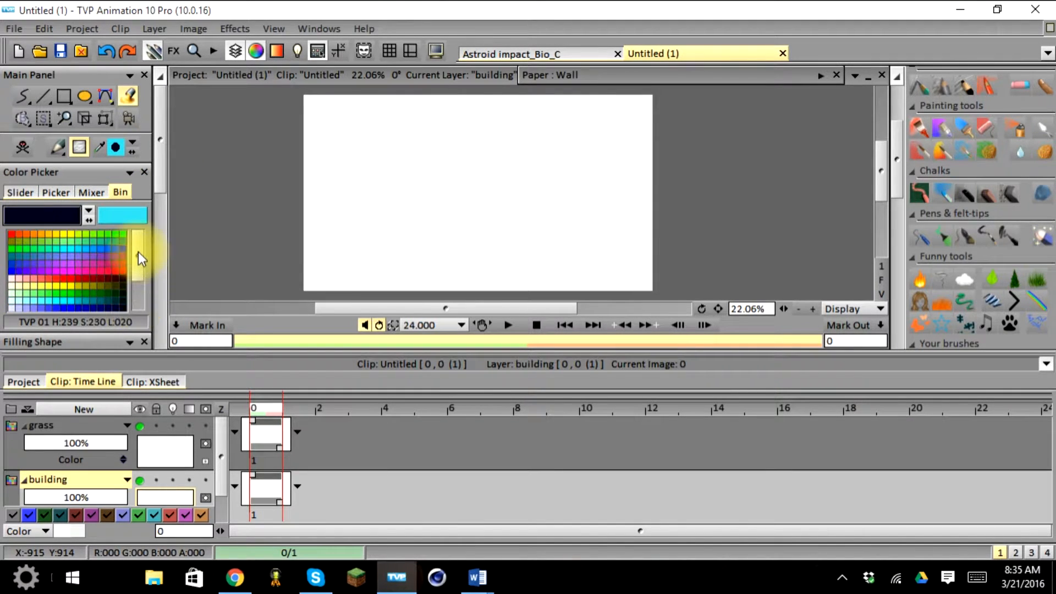
{"action": "left_click", "coordinate": [58, 193]}
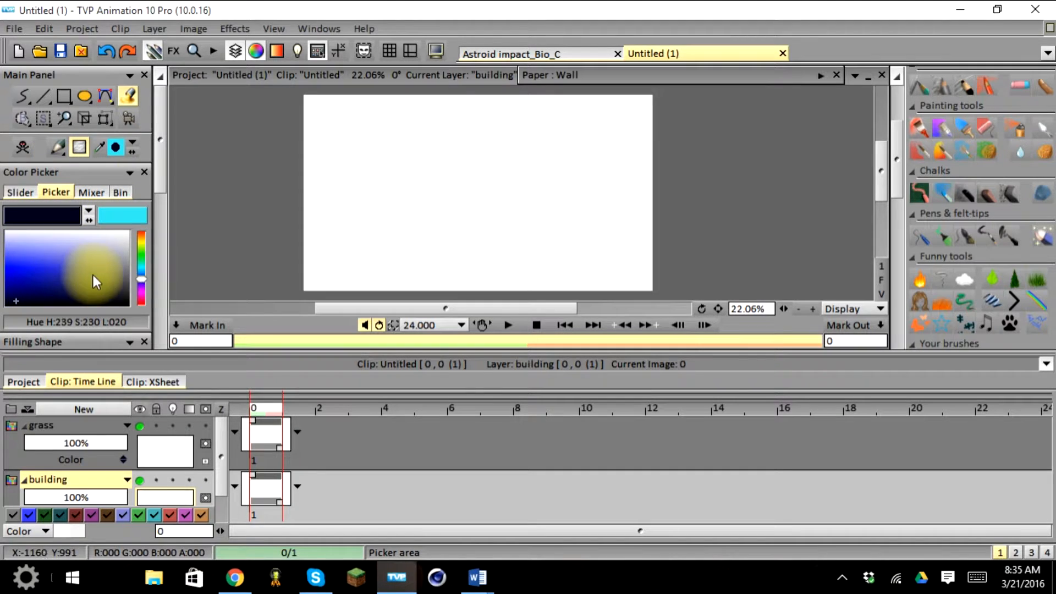
{"action": "left_click_drag", "start_coordinate": [142, 283], "coordinate": [130, 240]}
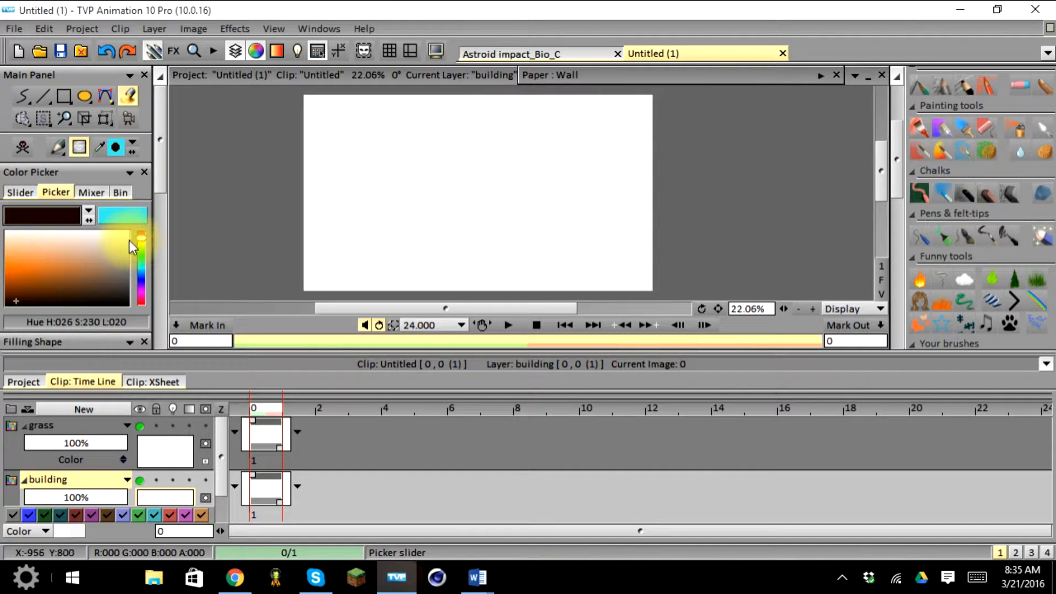
{"action": "left_click", "coordinate": [78, 276]}
{"action": "mouse_move", "coordinate": [78, 277]}
{"action": "left_mouse_down"}
{"action": "mouse_move", "coordinate": [92, 267]}
{"action": "mouse_move", "coordinate": [95, 276]}
{"action": "left_mouse_up"}
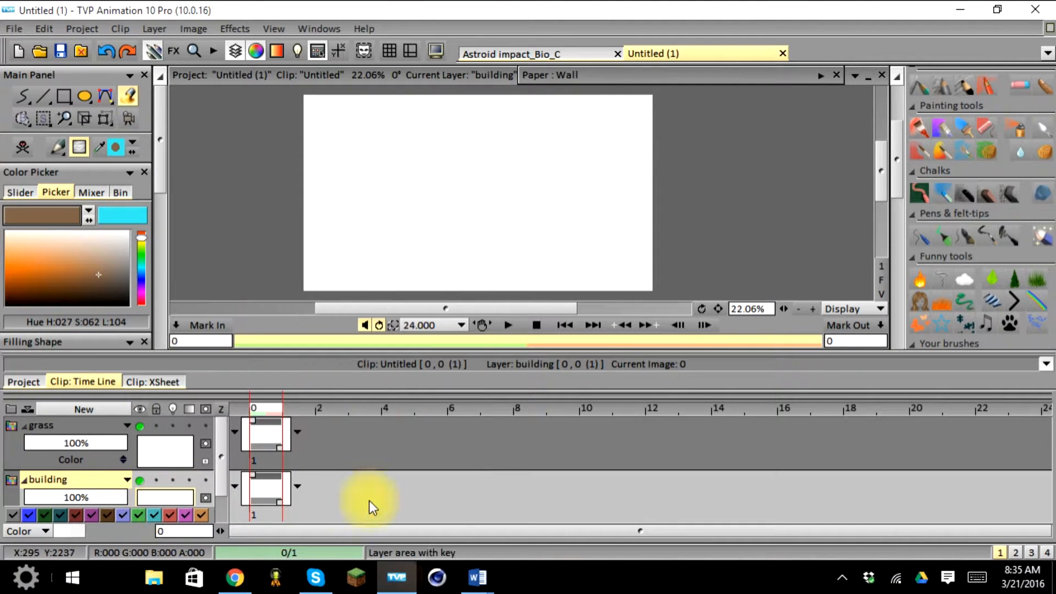
{"action": "left_click", "coordinate": [476, 204]}
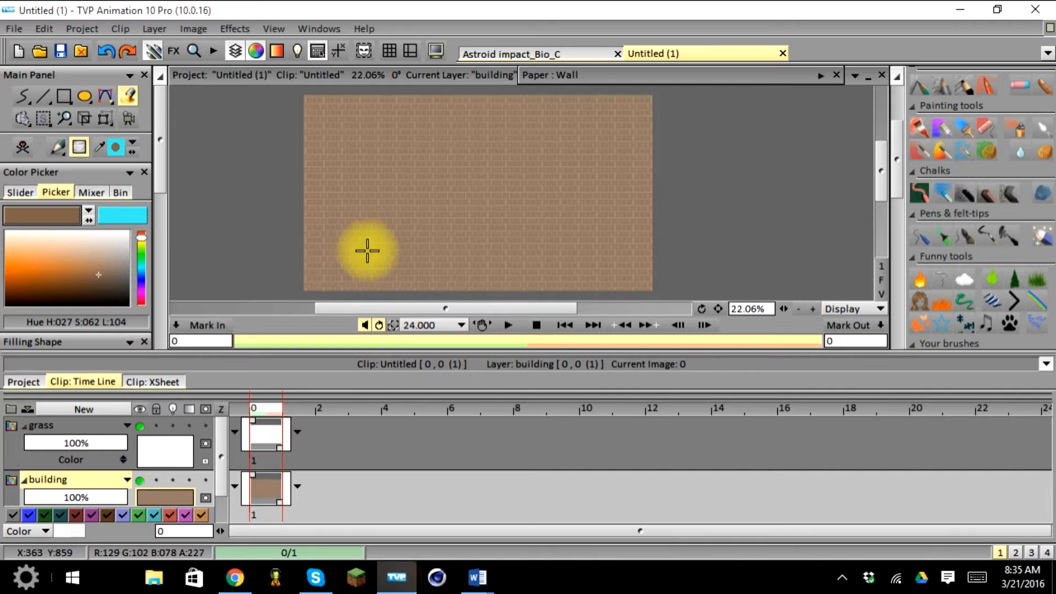
Step: Set the size of the Wall paper to 200% and collapse the paper settings
{"action": "left_click", "coordinate": [821, 76]}
{"action": "left_click_drag", "start_coordinate": [624, 77], "coordinate": [570, 53]}
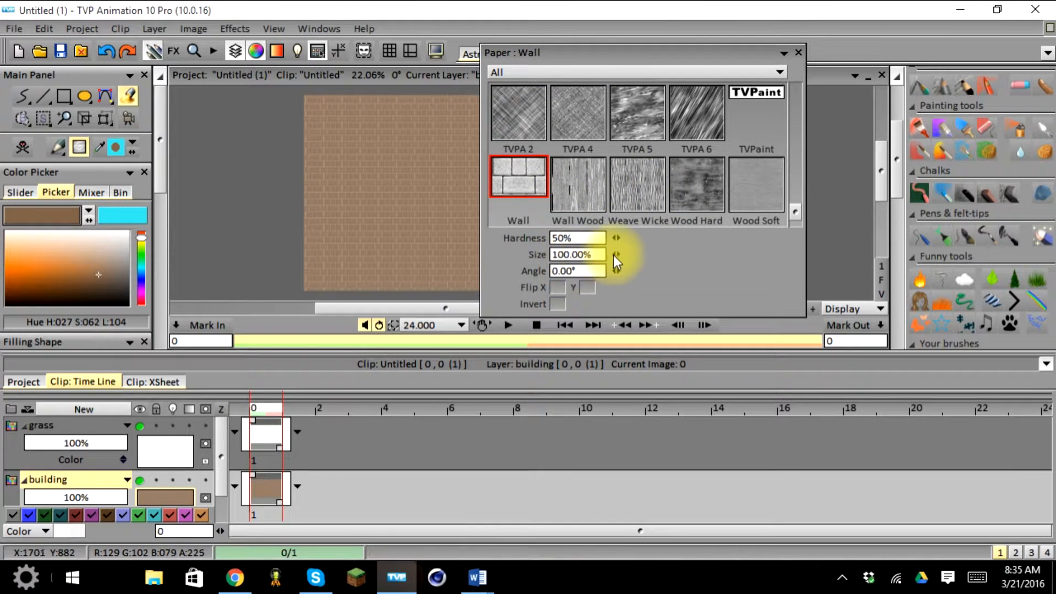
{"action": "left_click", "coordinate": [586, 254]}
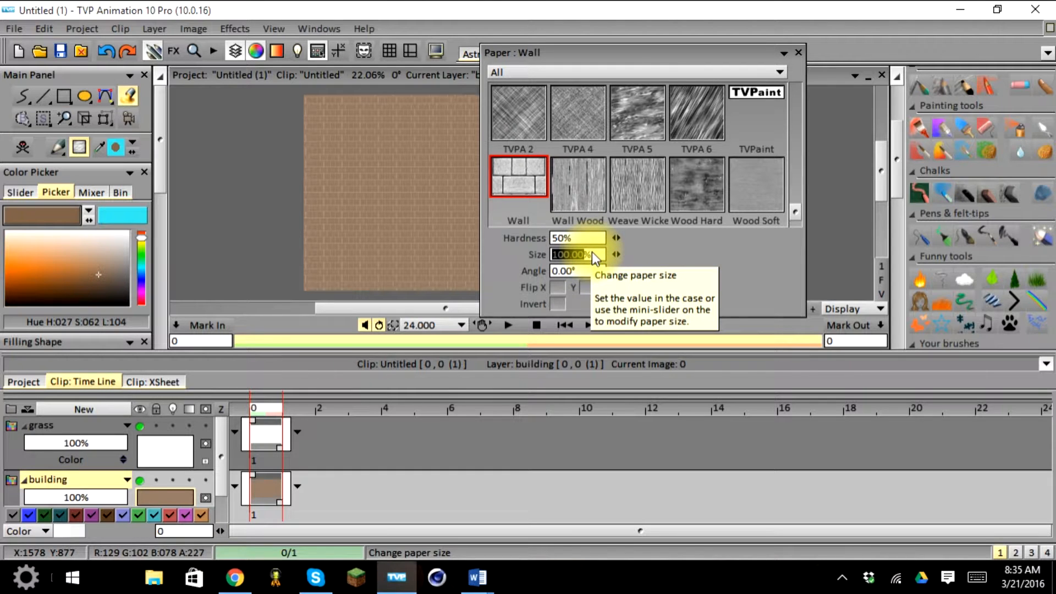
{"action": "type", "text": "2"}
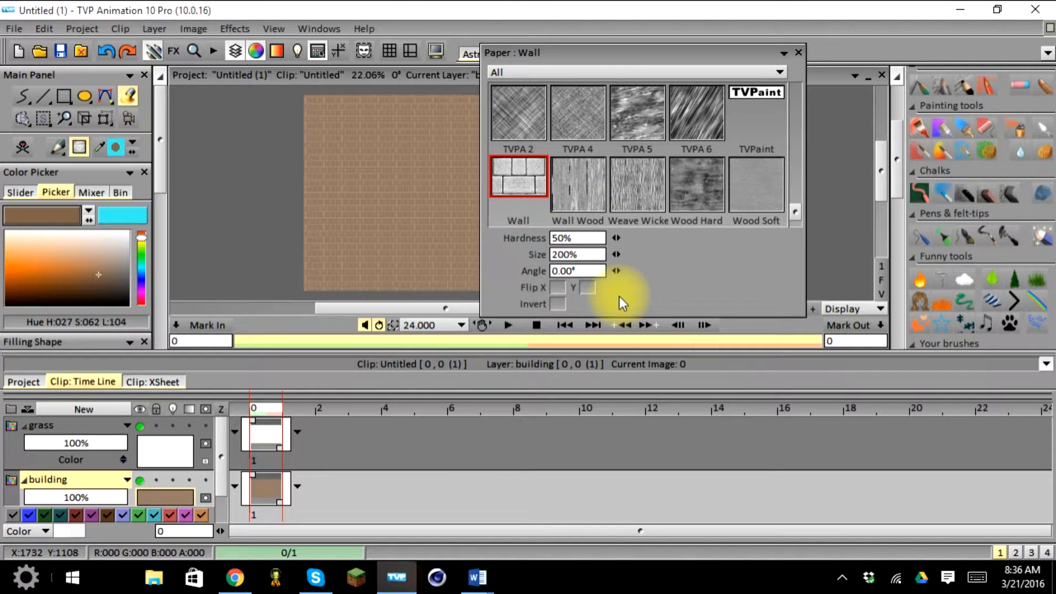
{"action": "key", "text": "Tab"}
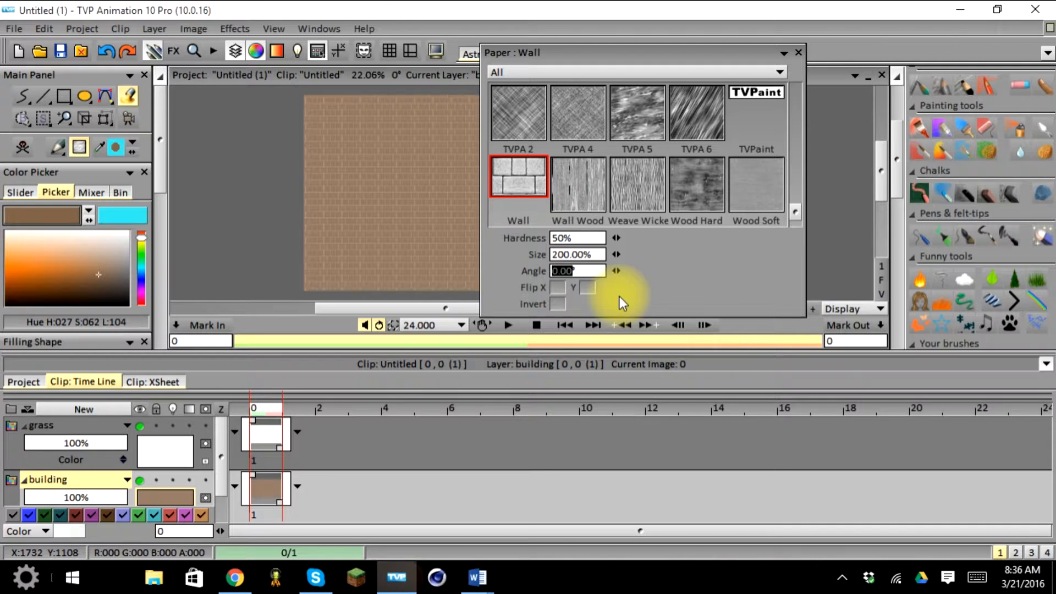
{"action": "left_click", "coordinate": [783, 53]}
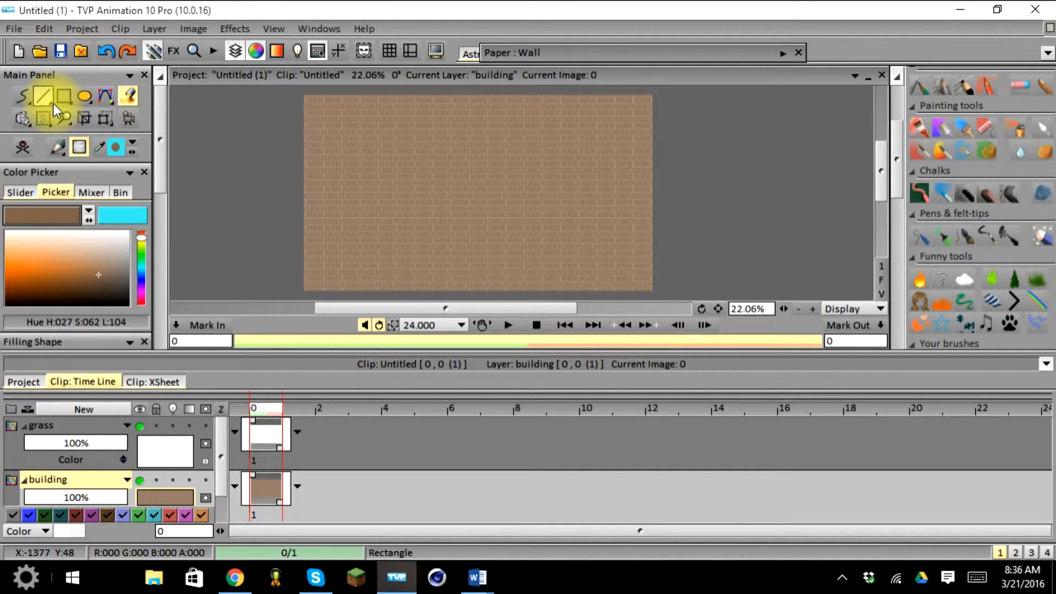
Step: Erase the brick fill across the whole canvas using a rectangular selection and clear the selection
{"action": "left_click", "coordinate": [47, 116]}
{"action": "left_click_drag", "start_coordinate": [291, 92], "coordinate": [655, 290]}
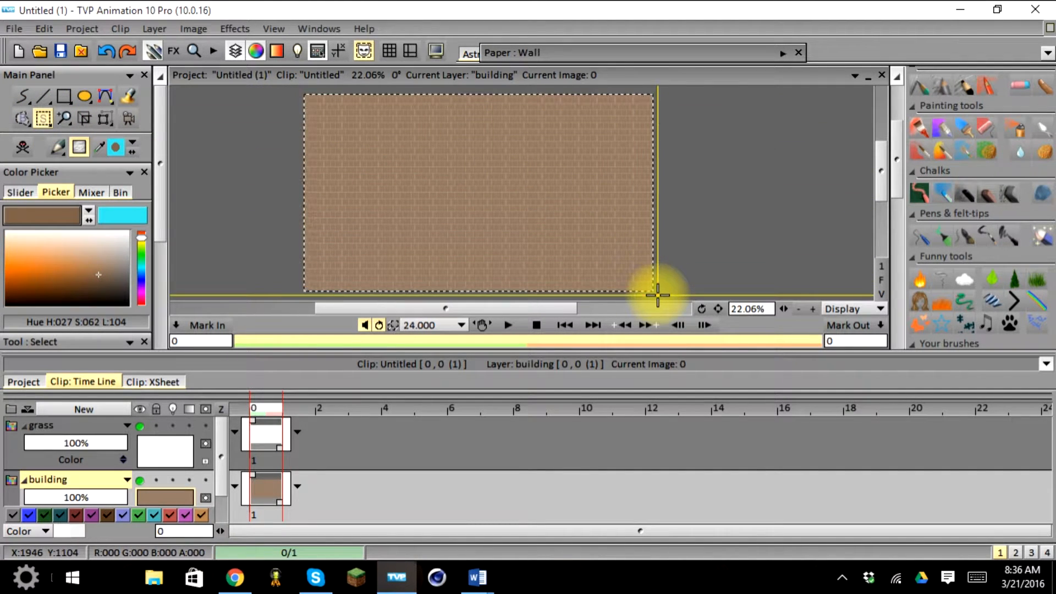
{"action": "left_click", "coordinate": [21, 147]}
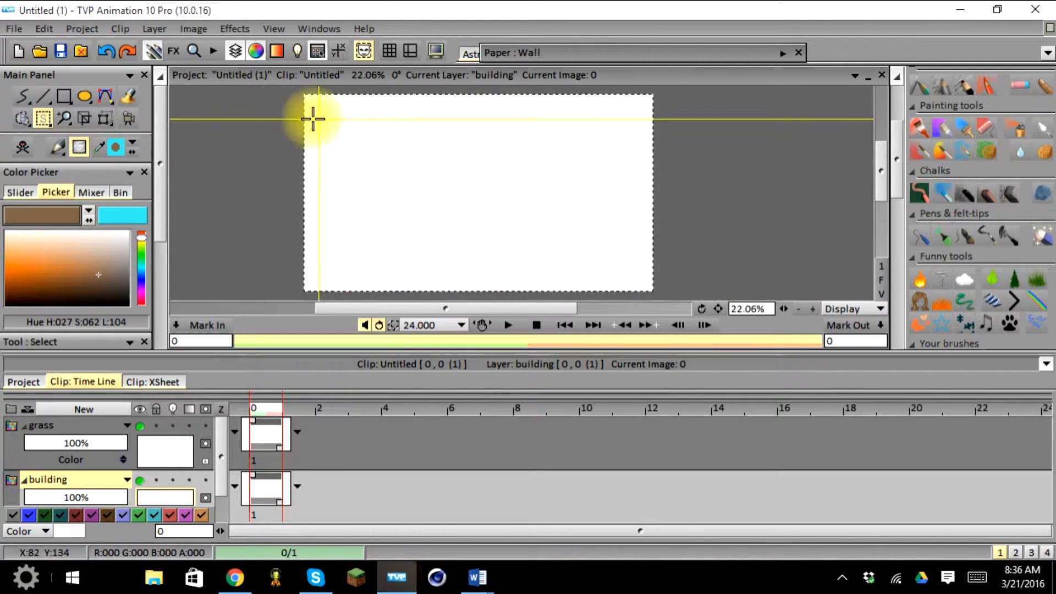
{"action": "left_click", "coordinate": [45, 120]}
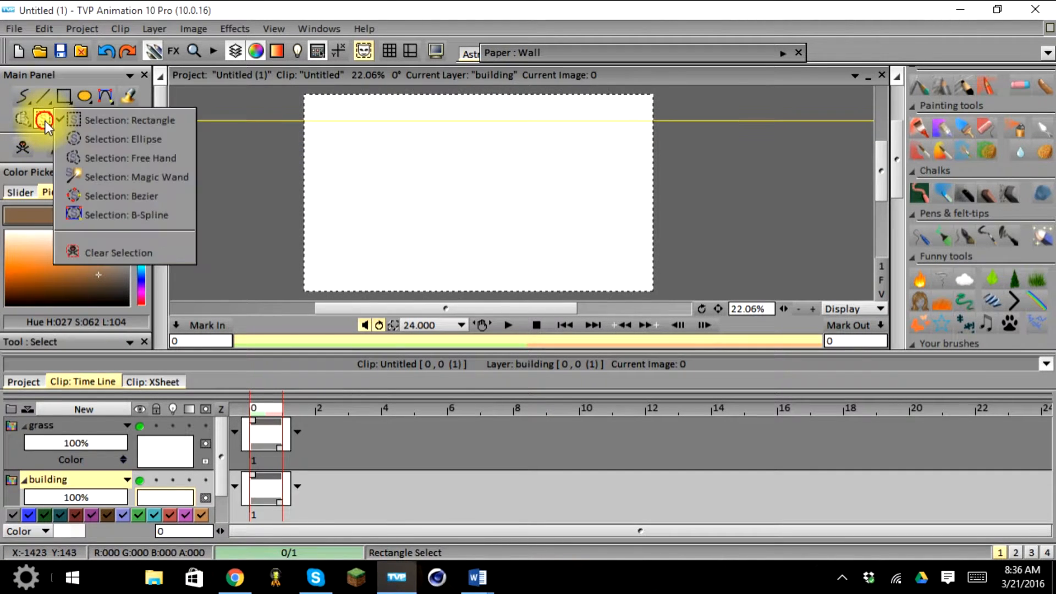
{"action": "left_click", "coordinate": [81, 252]}
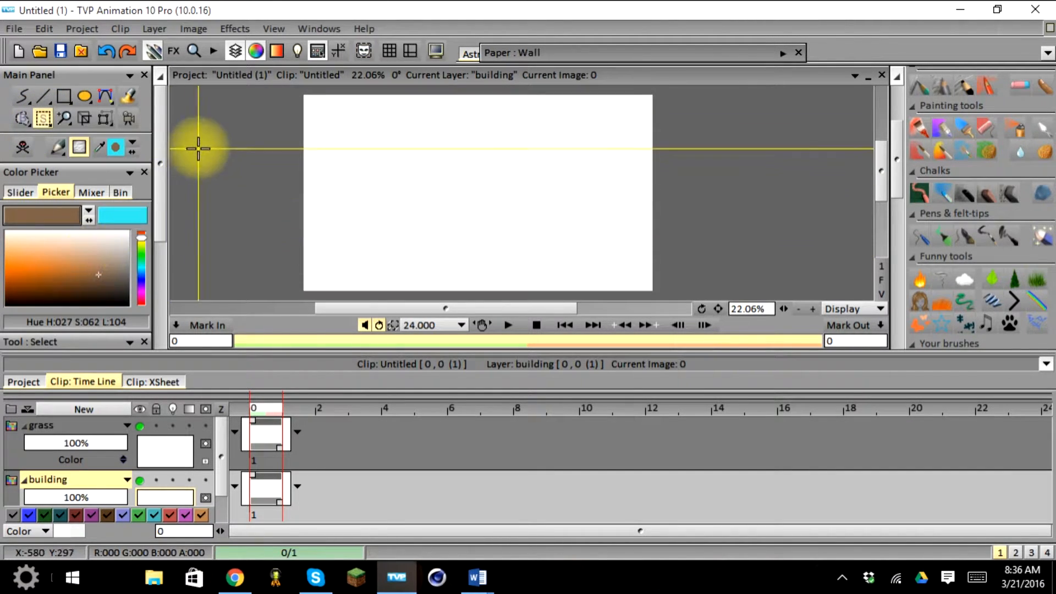
Step: Flood-fill the building layer with the enlarged Wall texture in a darker brown of hue 28, saturation 57 and lightness 91
{"action": "left_click", "coordinate": [127, 97]}
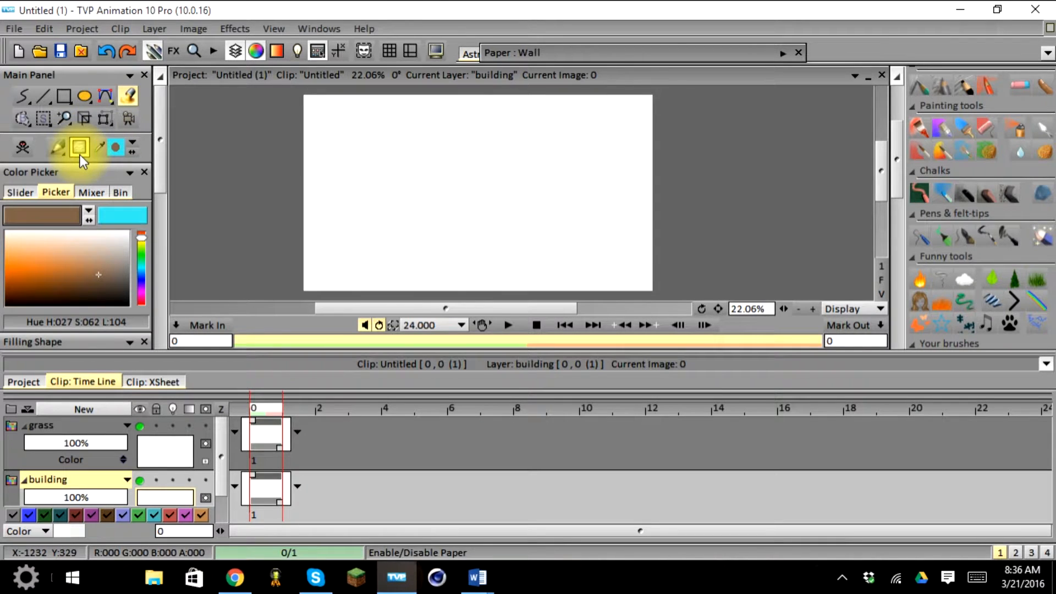
{"action": "left_click", "coordinate": [100, 280]}
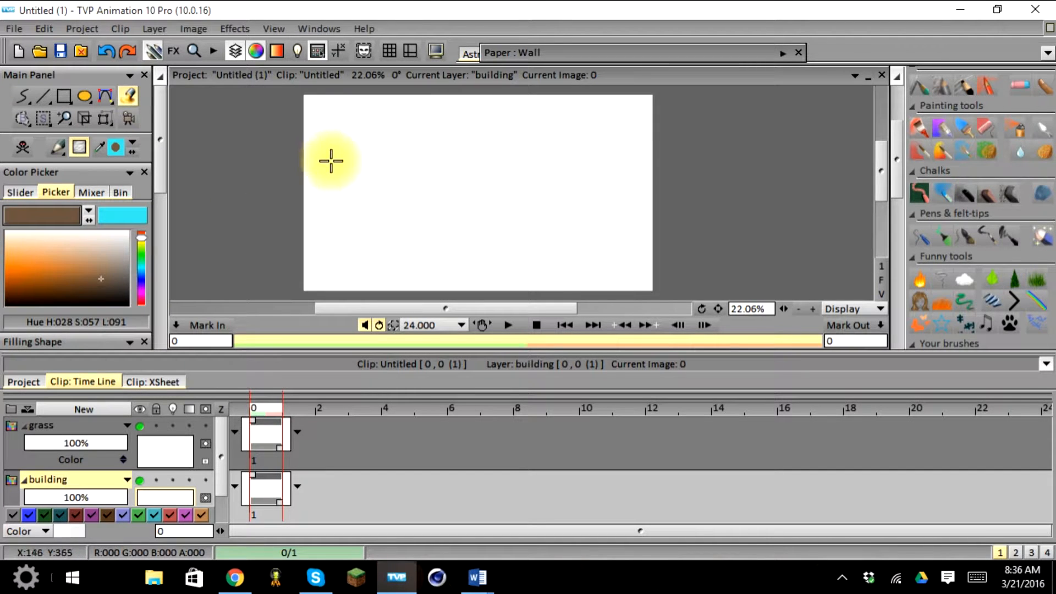
{"action": "left_click", "coordinate": [448, 196]}
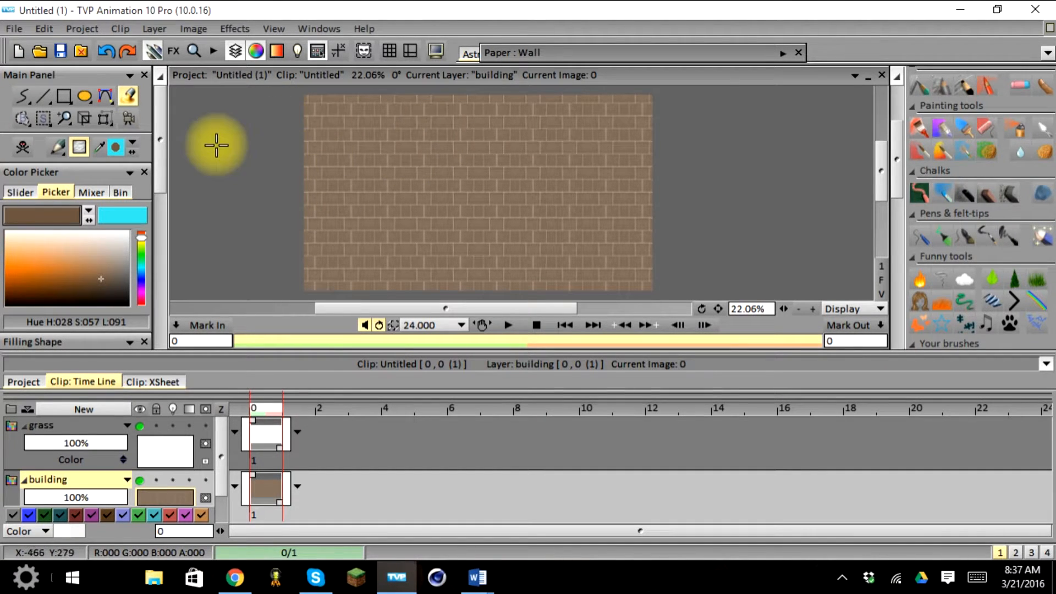
Step: Warp the brick wall into perspective by lowering its upper-left corner and raising its lower-left corner, nudging the left edge slightly outward
{"action": "right_click", "coordinate": [108, 120]}
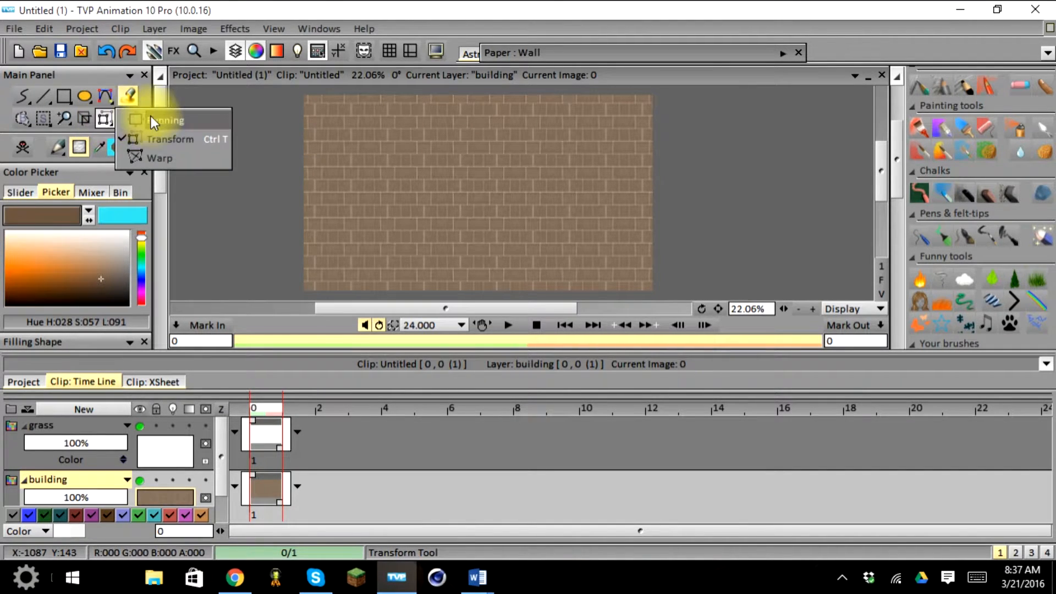
{"action": "left_click", "coordinate": [171, 157]}
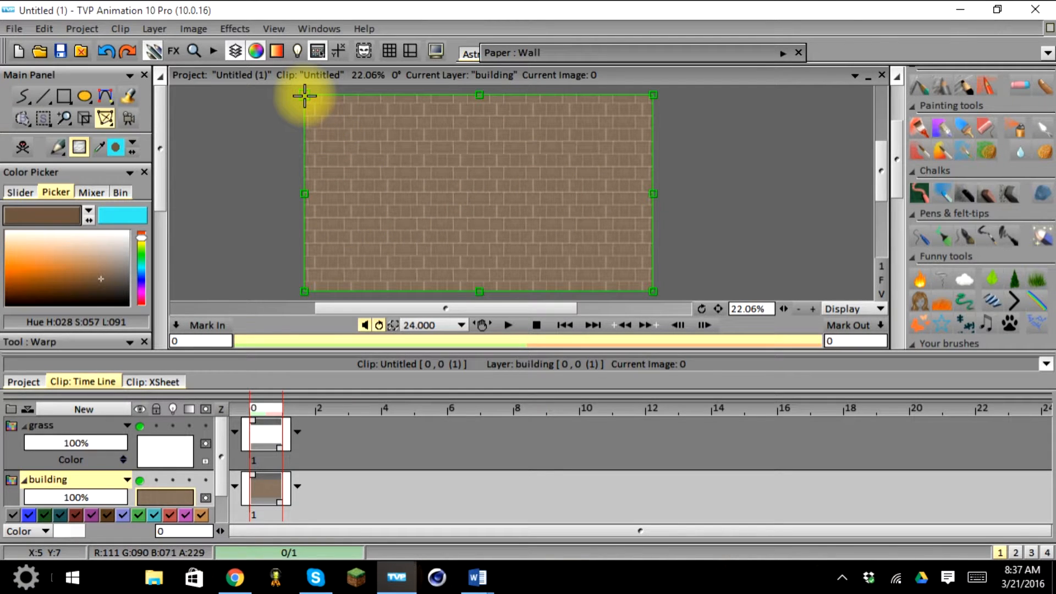
{"action": "left_click_drag", "start_coordinate": [304, 96], "coordinate": [304, 143]}
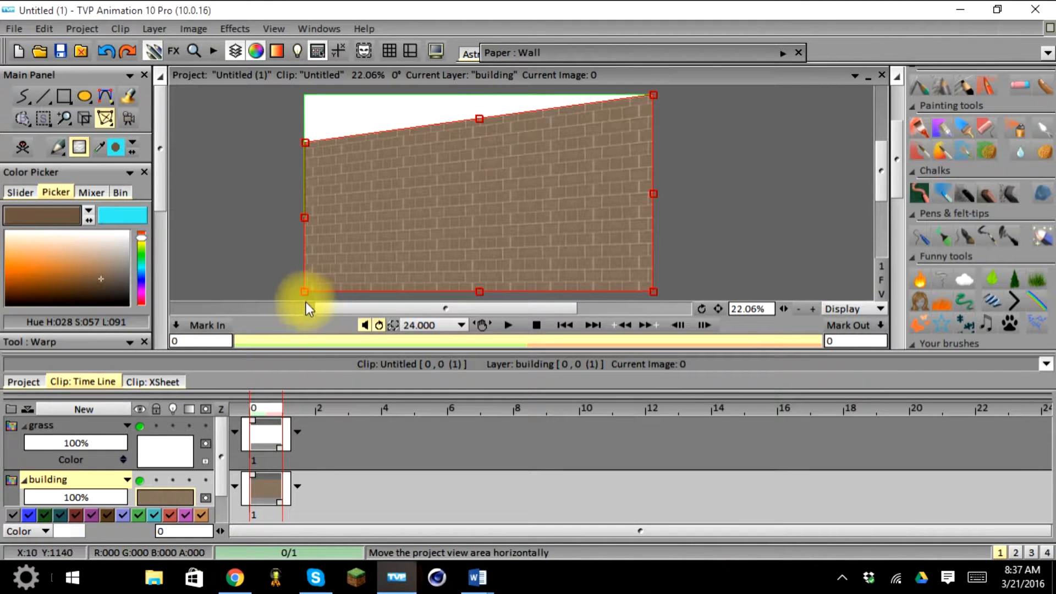
{"action": "left_click_drag", "start_coordinate": [304, 292], "coordinate": [303, 266]}
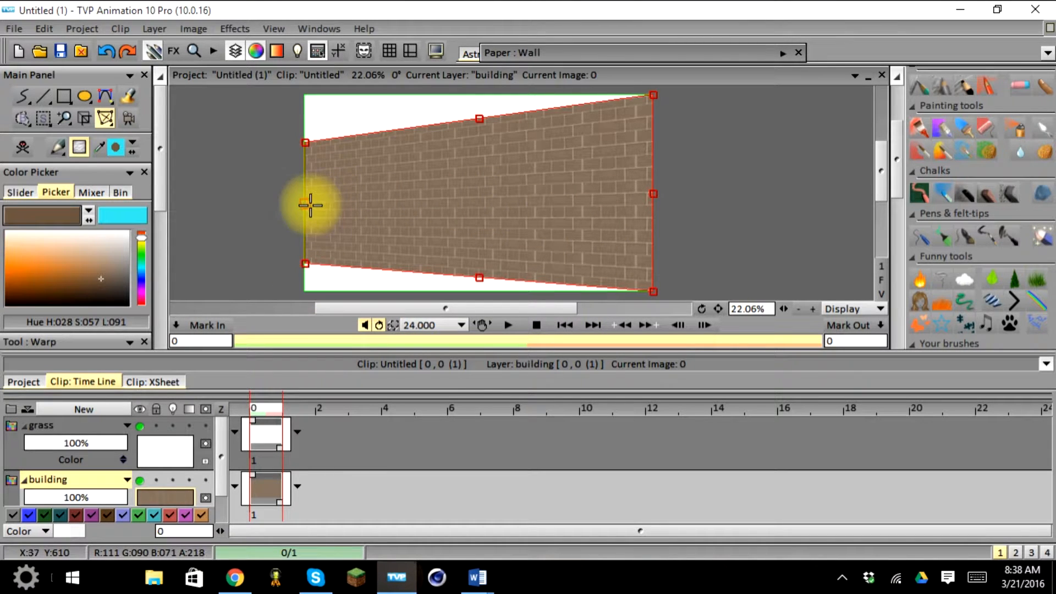
{"action": "left_click_drag", "start_coordinate": [304, 205], "coordinate": [302, 205]}
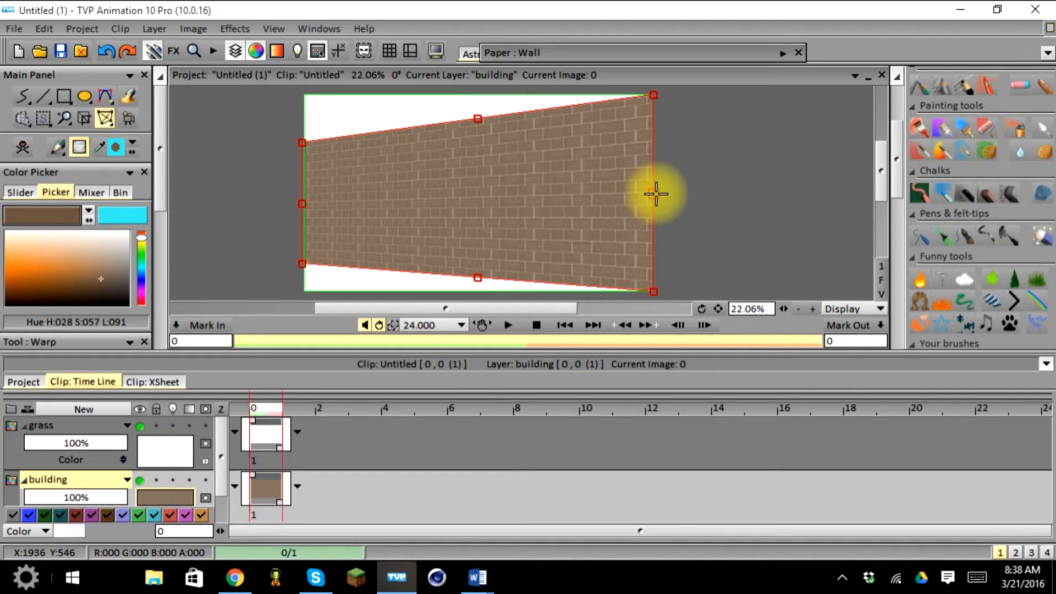
Step: Pull the wall's right edge in to about mid-canvas, lower its bottom corner slightly, and apply the warp to the current layer
{"action": "left_click_drag", "start_coordinate": [655, 194], "coordinate": [473, 195]}
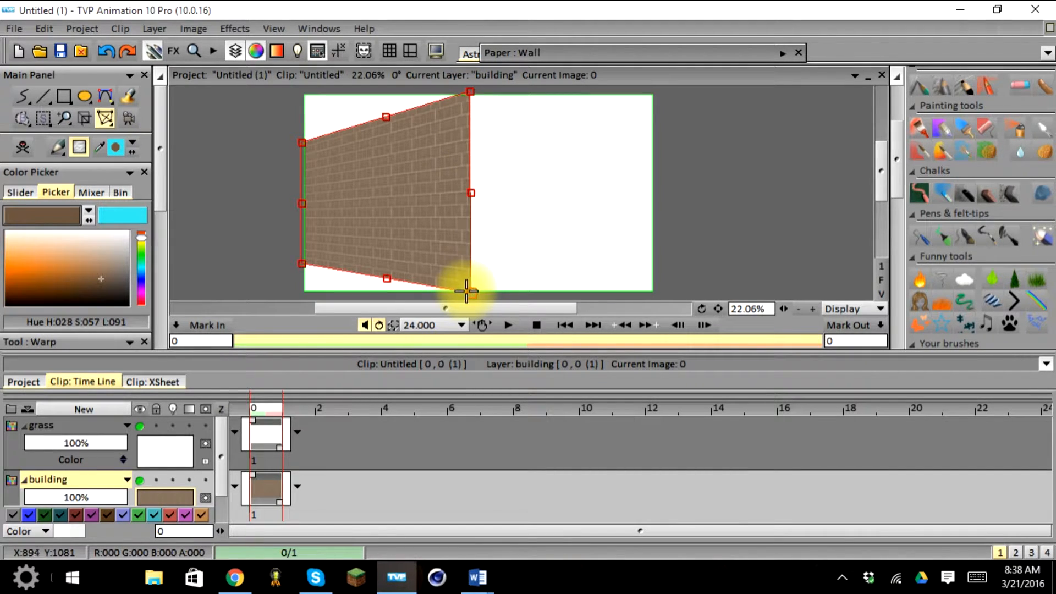
{"action": "left_click_drag", "start_coordinate": [469, 291], "coordinate": [469, 294]}
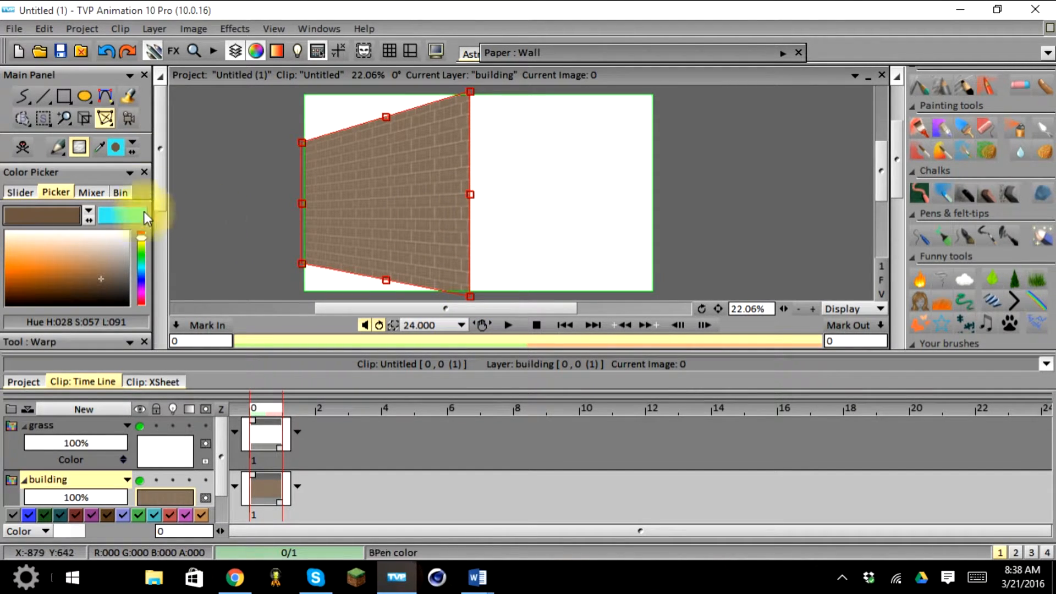
{"action": "left_click_drag", "start_coordinate": [158, 160], "coordinate": [148, 308]}
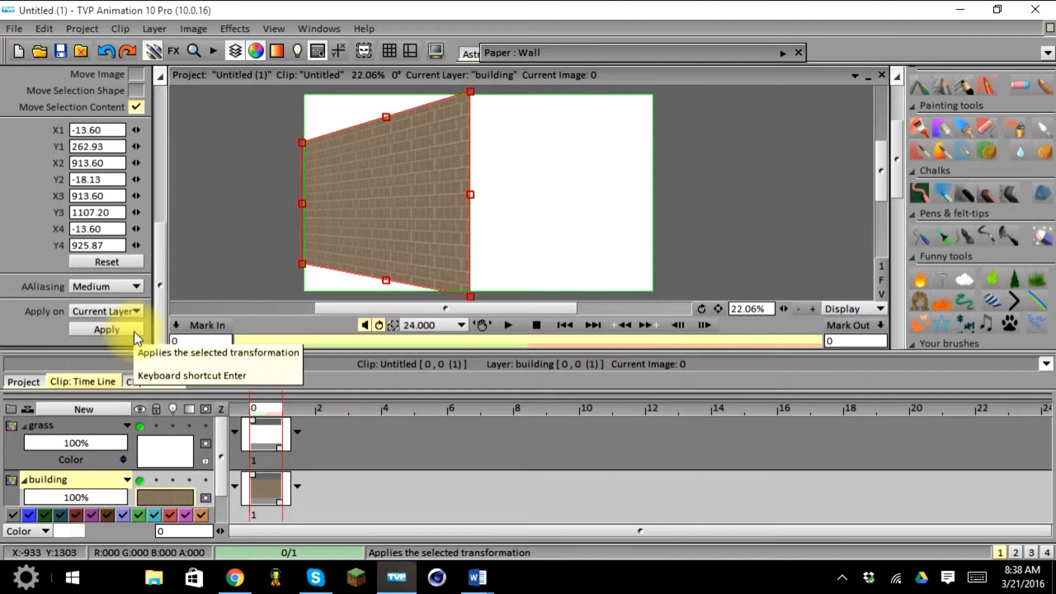
{"action": "left_click", "coordinate": [135, 330]}
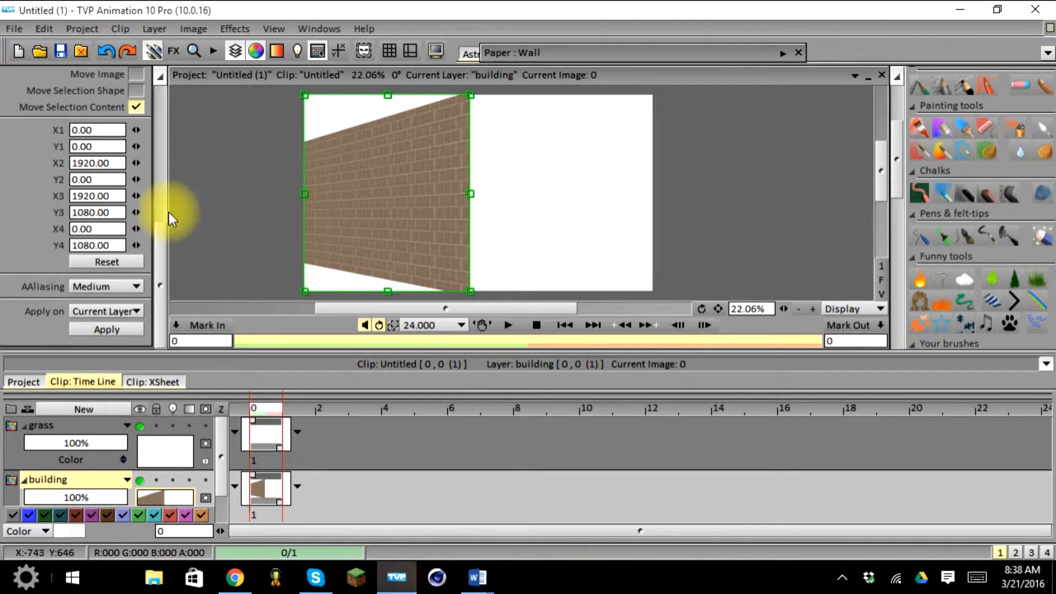
Step: Select the empty right half of the canvas and flood-fill it with the Wall texture in darker brown, hue 28, saturation 43, lightness 72
{"action": "left_click_drag", "start_coordinate": [166, 245], "coordinate": [173, 164]}
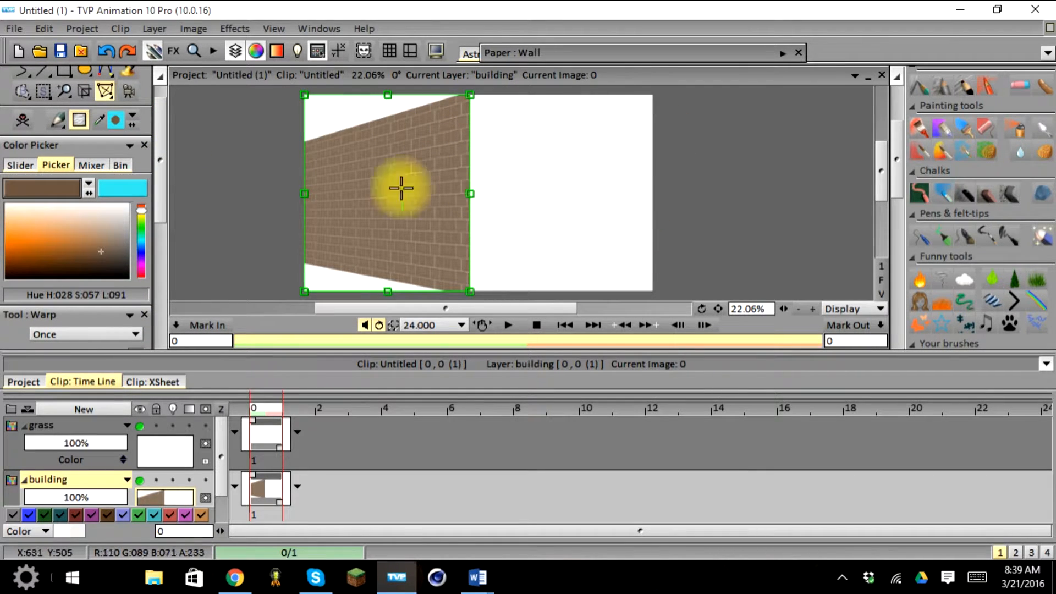
{"action": "scroll", "coordinate": [158, 185], "scroll_direction": "up", "scroll_amount": 2}
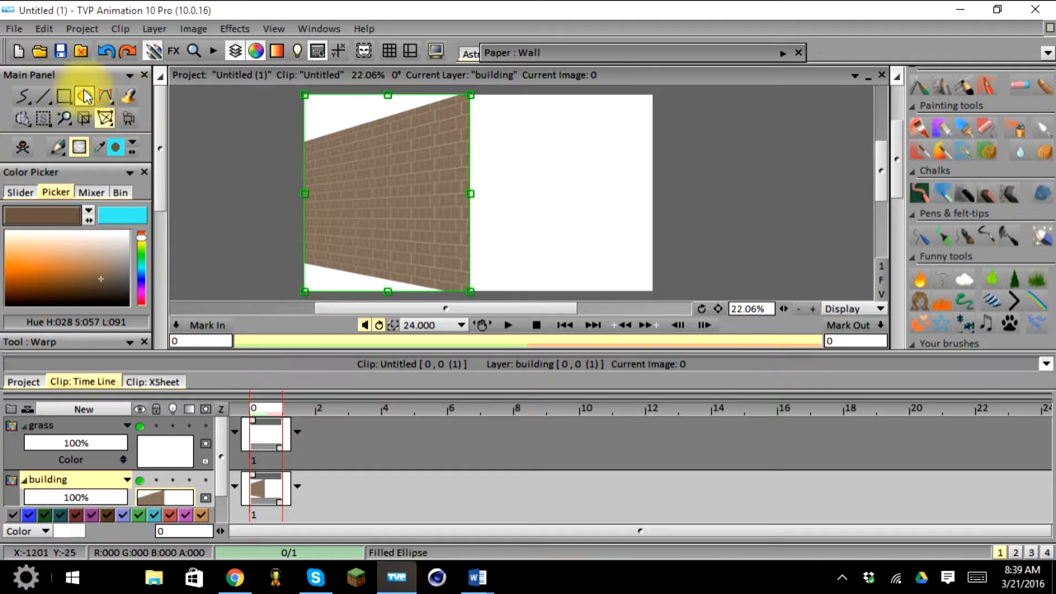
{"action": "left_click", "coordinate": [41, 119]}
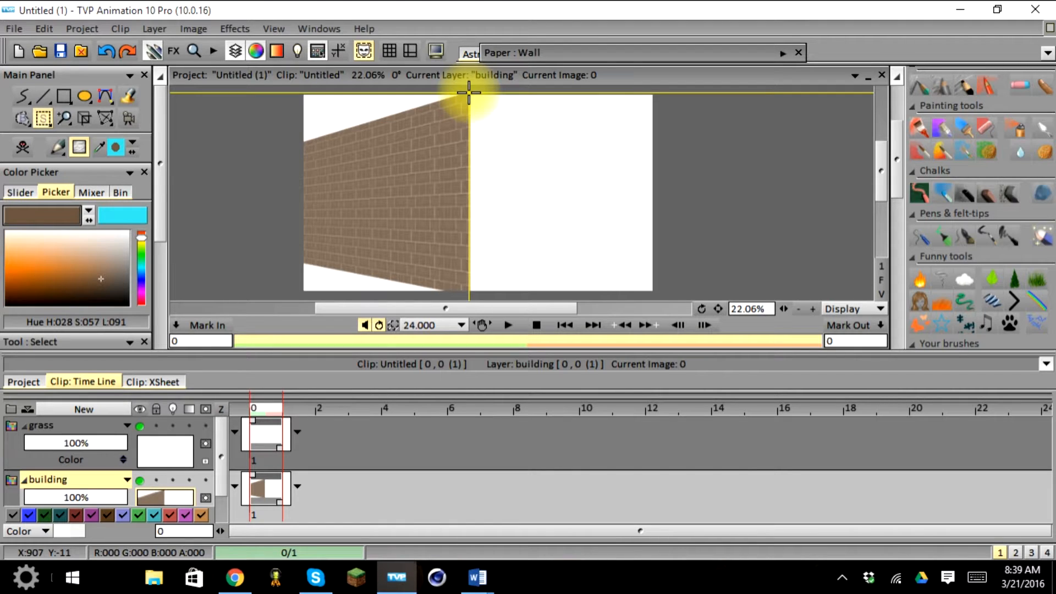
{"action": "left_click_drag", "start_coordinate": [469, 92], "coordinate": [667, 292]}
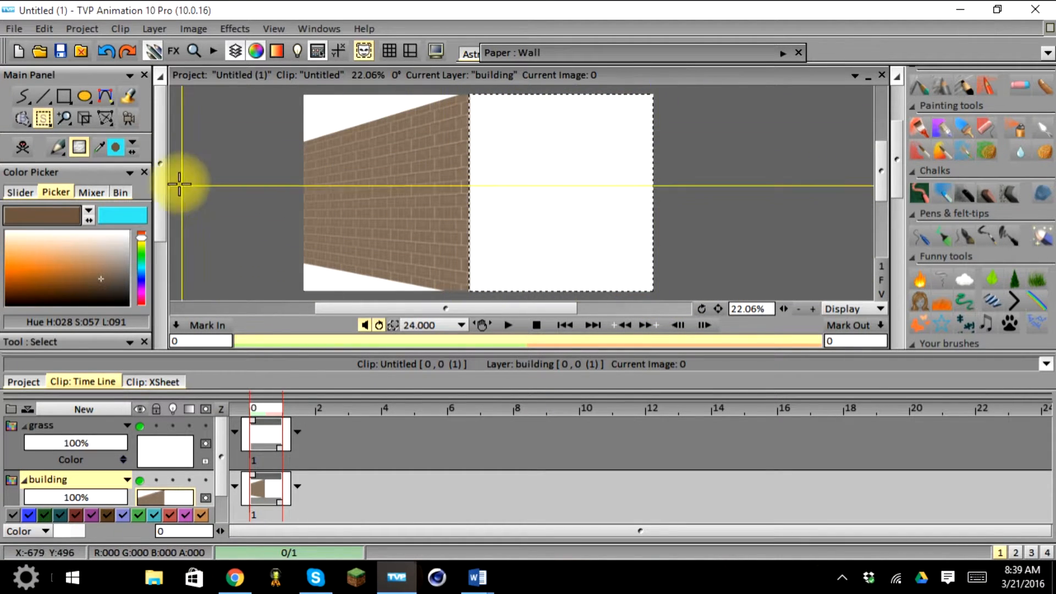
{"action": "left_click", "coordinate": [128, 98]}
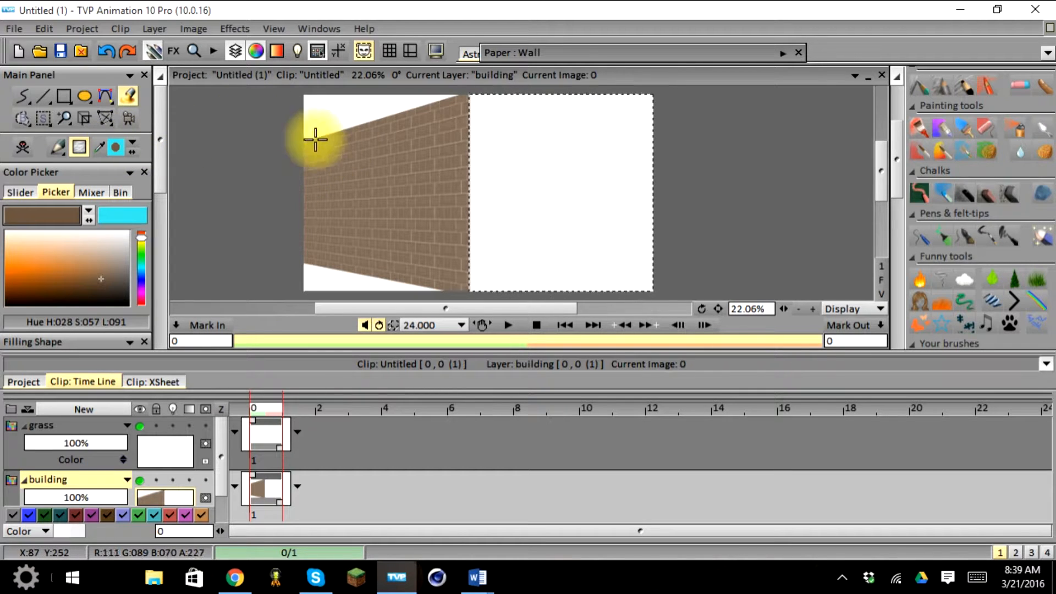
{"action": "left_click", "coordinate": [107, 285]}
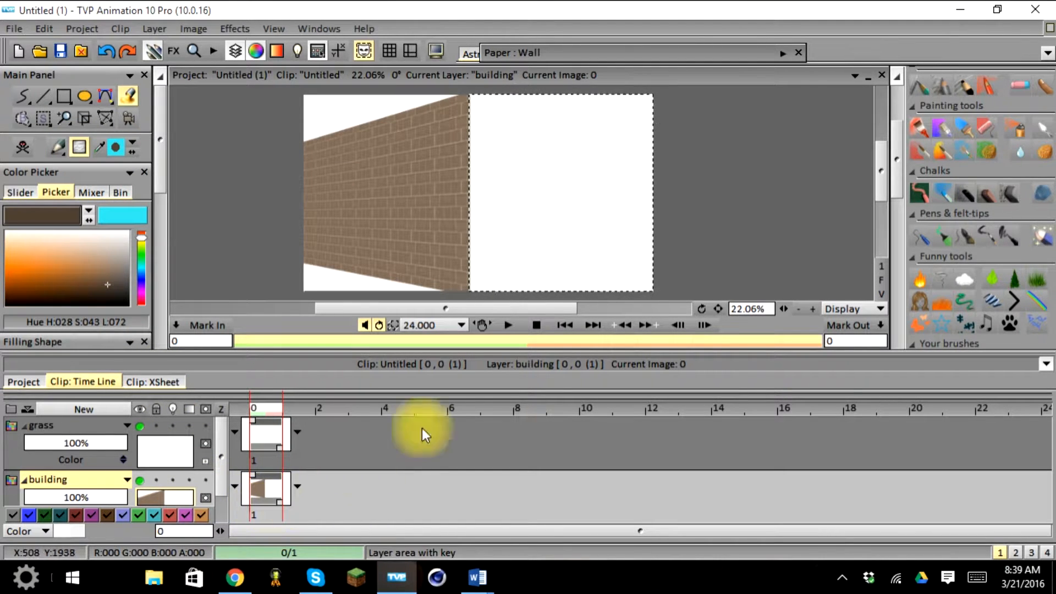
{"action": "left_click", "coordinate": [545, 173]}
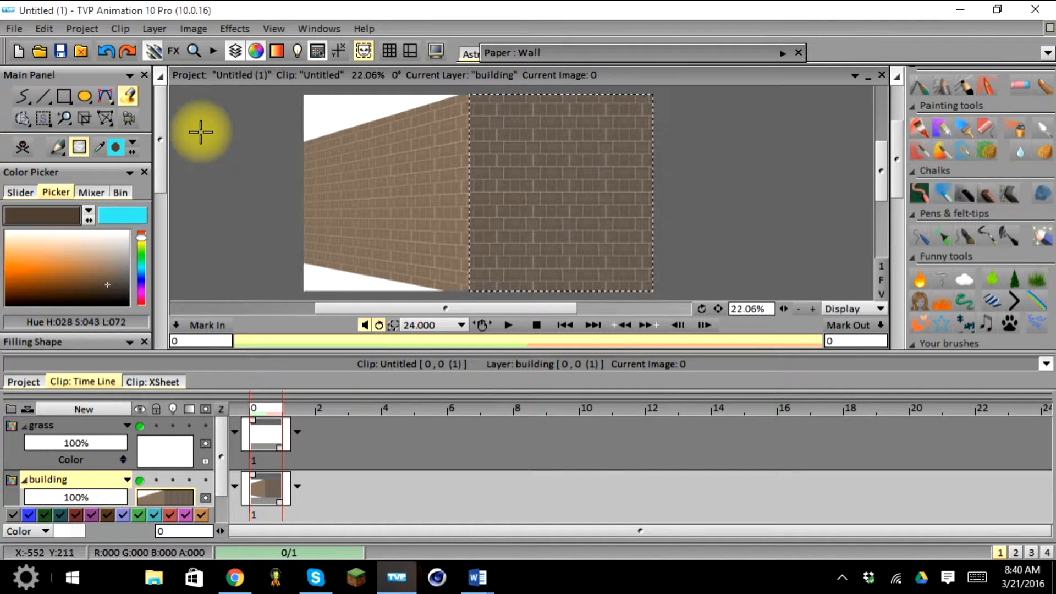
{"action": "left_click", "coordinate": [39, 120]}
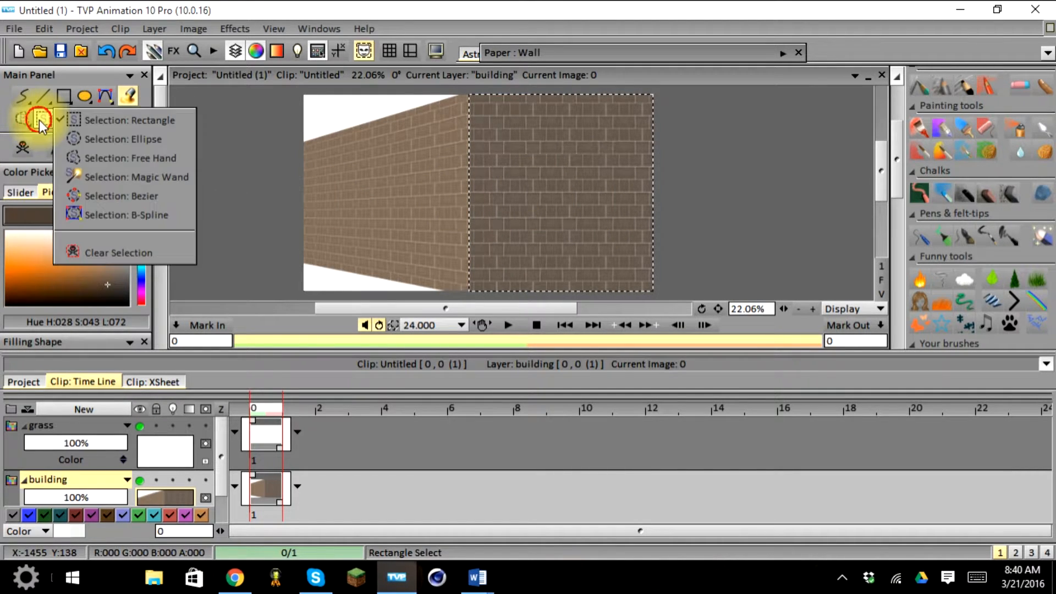
{"action": "left_click", "coordinate": [100, 251]}
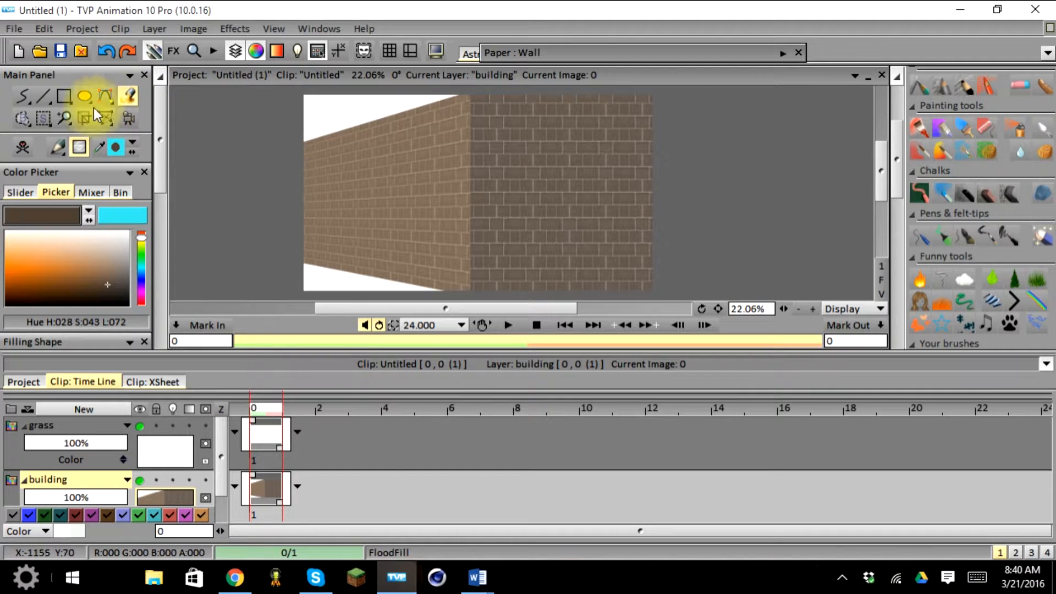
{"action": "left_click", "coordinate": [104, 54]}
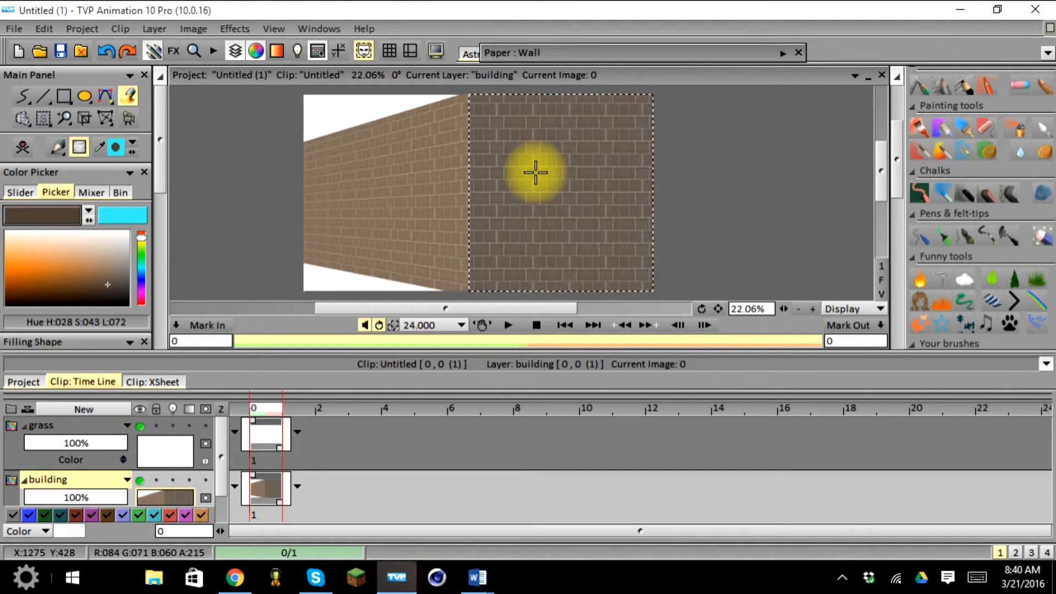
Step: Warp the darker brick wall to stretch its upper edge to Y -13.60 and lower edge to Y 1107.20, and apply it to the current layer
{"action": "left_click", "coordinate": [100, 120]}
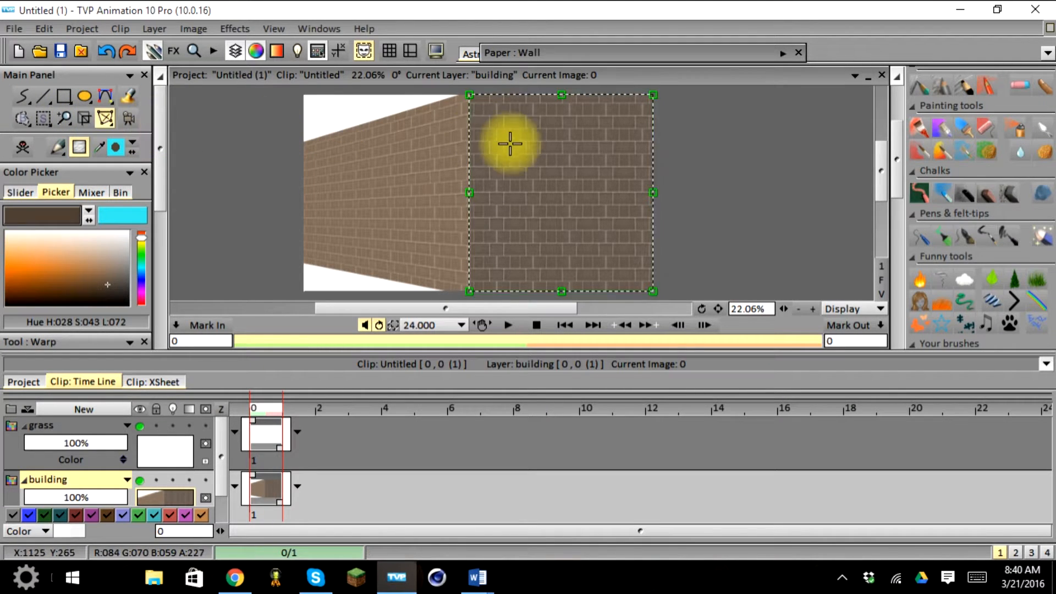
{"action": "left_click", "coordinate": [564, 100]}
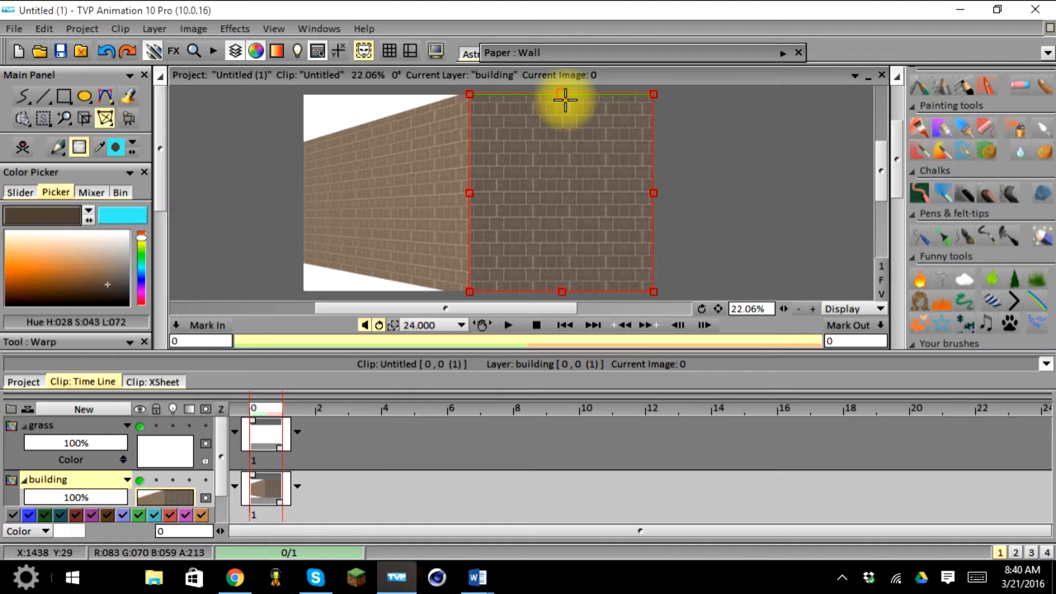
{"action": "left_click_drag", "start_coordinate": [566, 98], "coordinate": [565, 100]}
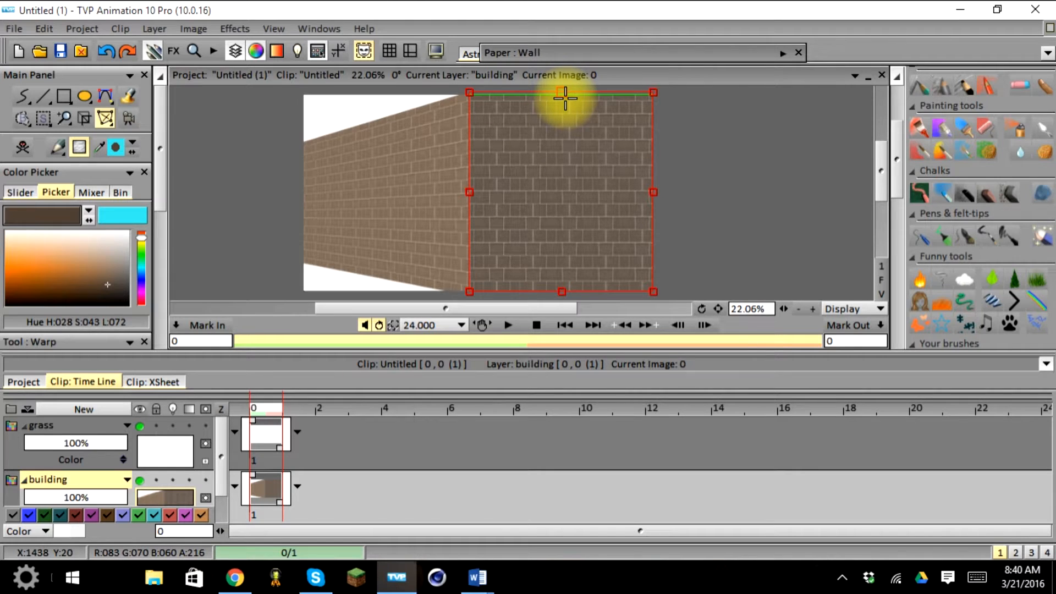
{"action": "left_click_drag", "start_coordinate": [559, 290], "coordinate": [561, 300]}
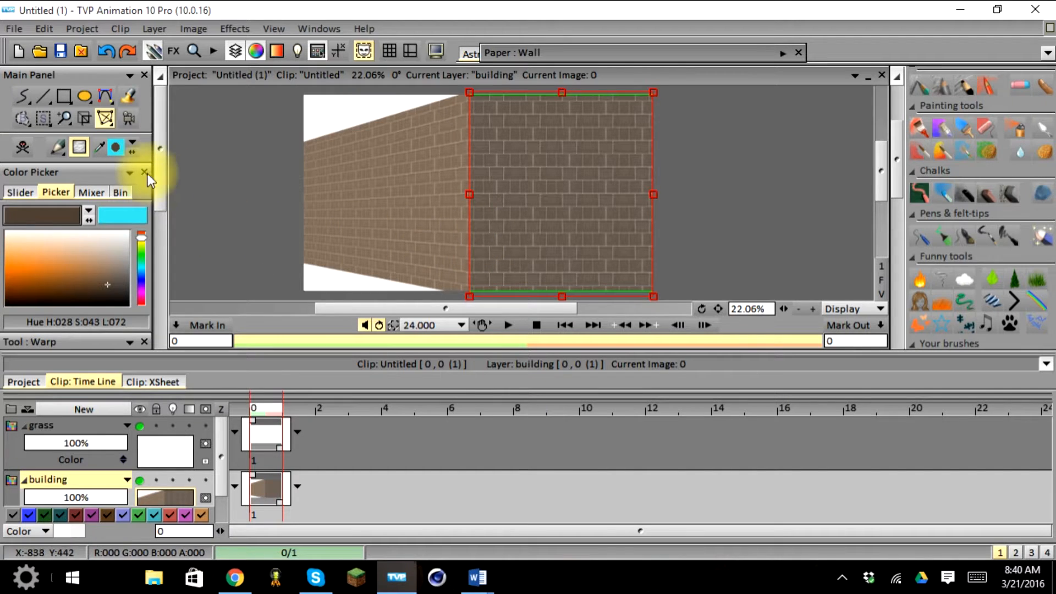
{"action": "left_click_drag", "start_coordinate": [155, 172], "coordinate": [151, 315]}
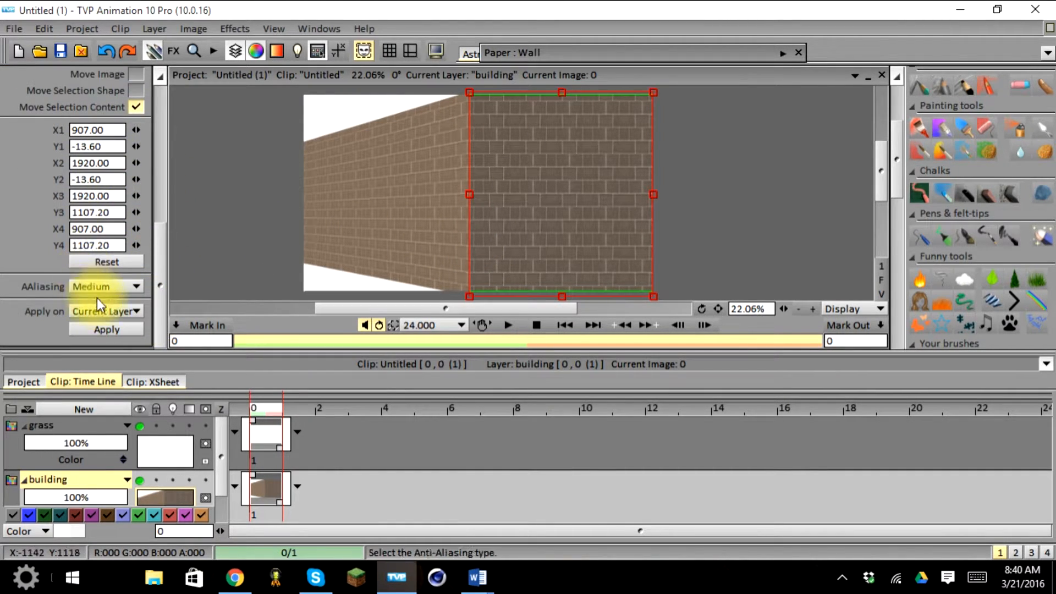
{"action": "left_click", "coordinate": [126, 328]}
{"action": "left_click_drag", "start_coordinate": [160, 332], "coordinate": [174, 183]}
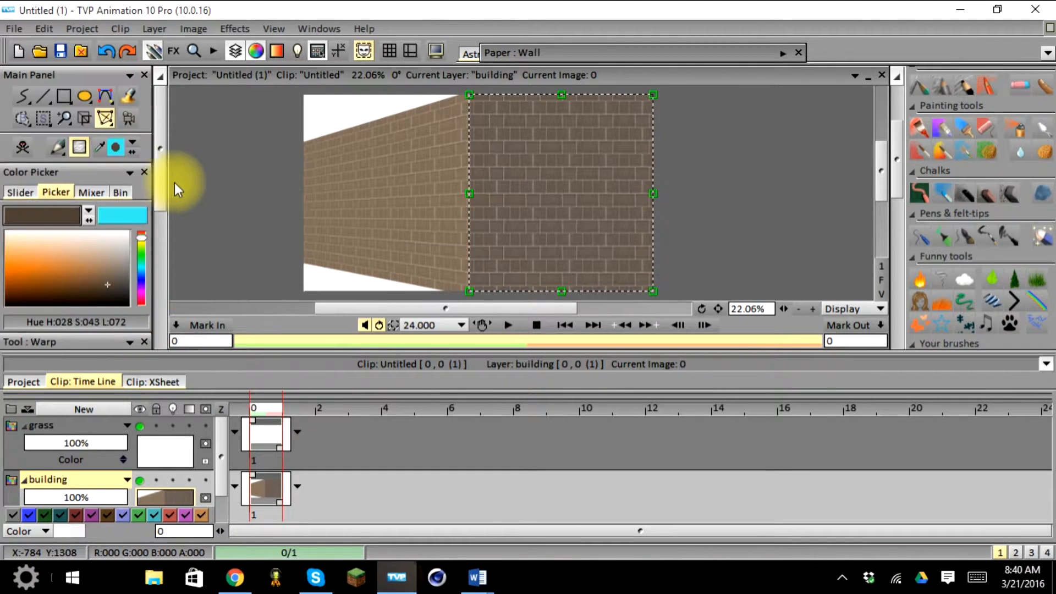
{"action": "right_click", "coordinate": [40, 117]}
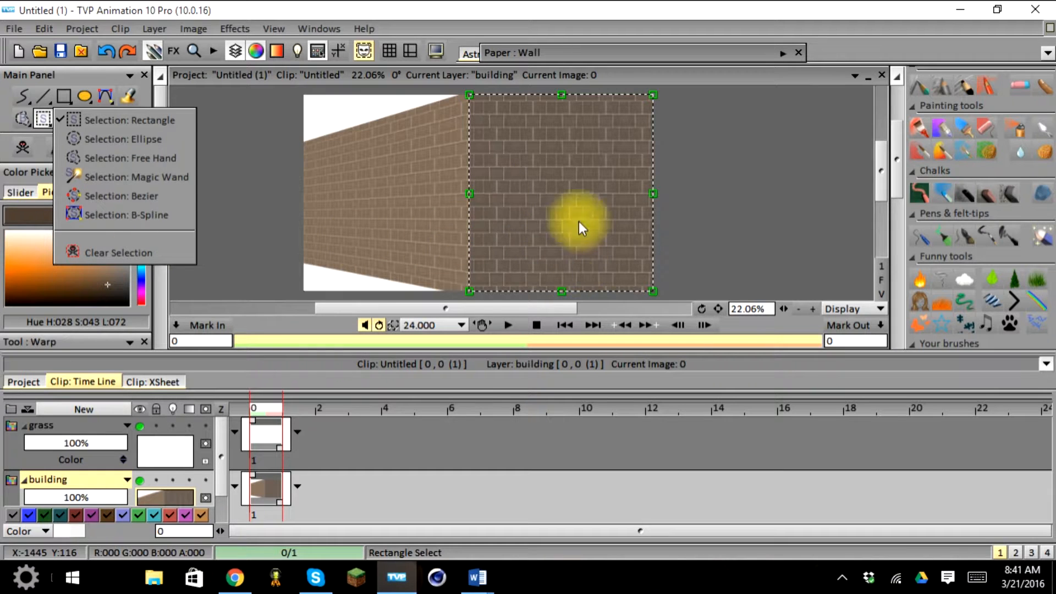
{"action": "left_click", "coordinate": [23, 152]}
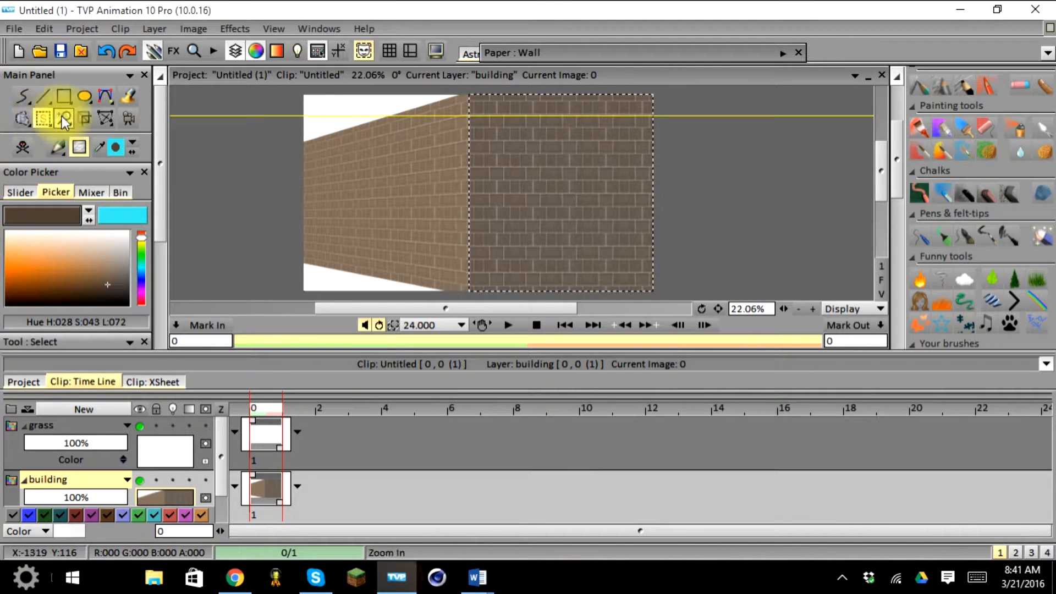
{"action": "left_click", "coordinate": [26, 144]}
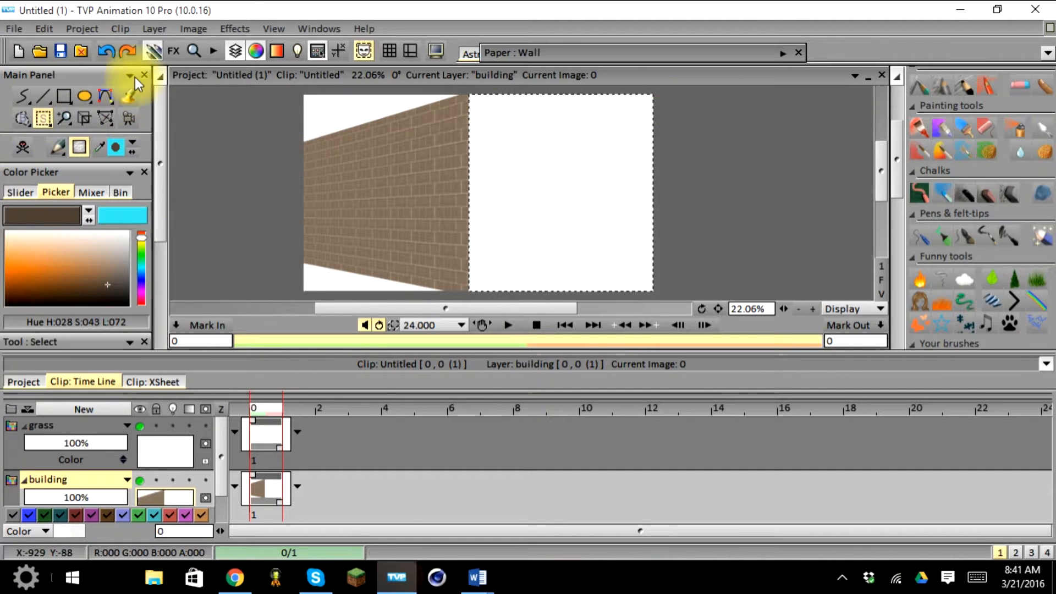
{"action": "left_click", "coordinate": [101, 52]}
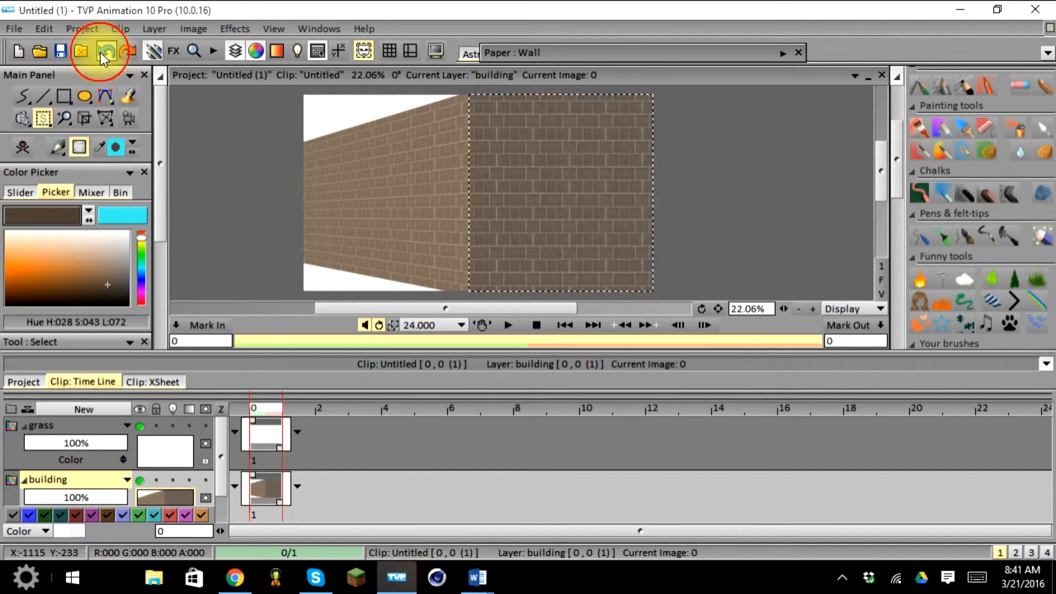
Step: Clear the selection around the darker brick wall
{"action": "right_click", "coordinate": [43, 118]}
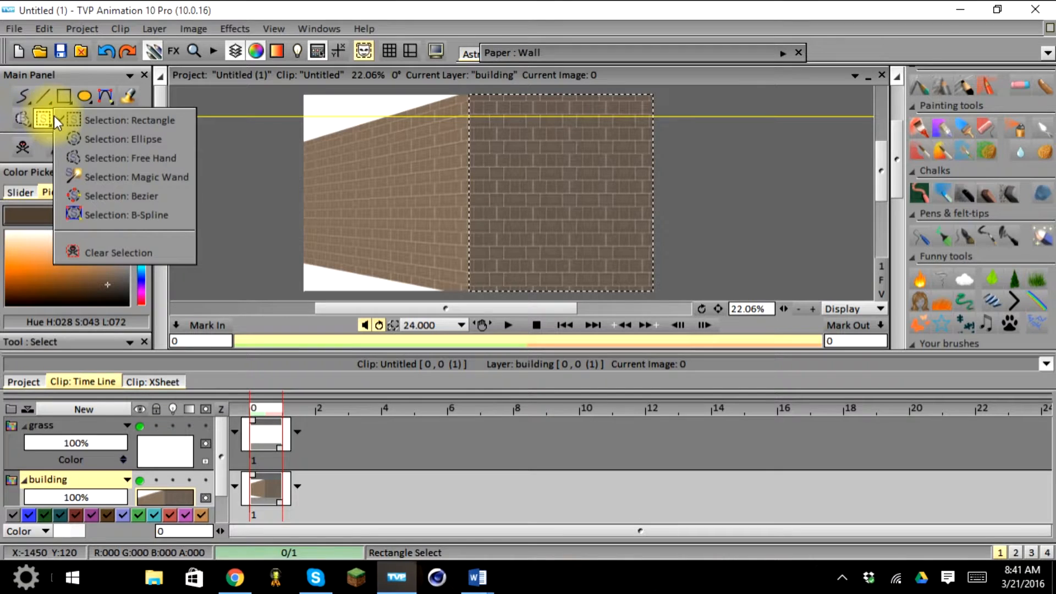
{"action": "left_click", "coordinate": [114, 254]}
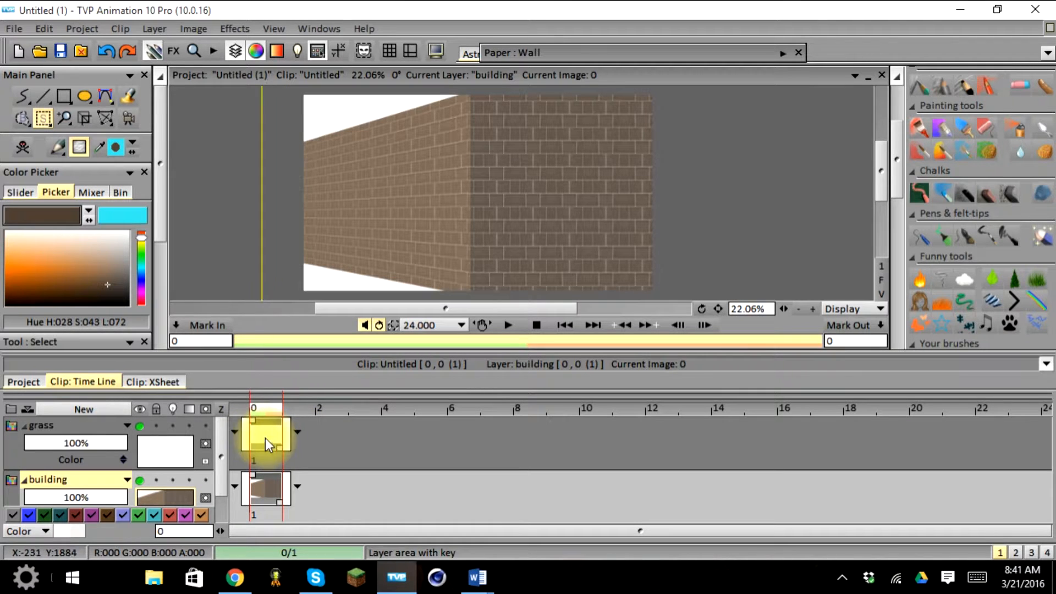
Step: On the grass layer, set up the freehand grass brush in green with hue 91, saturation 220 and lightness 88
{"action": "left_click", "coordinate": [160, 450]}
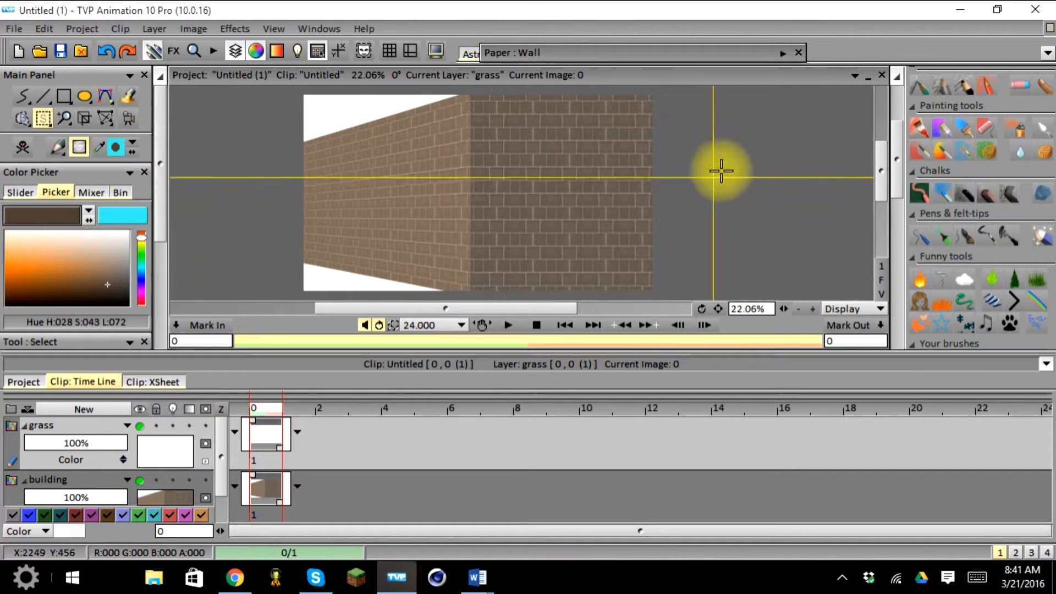
{"action": "left_click", "coordinate": [28, 99]}
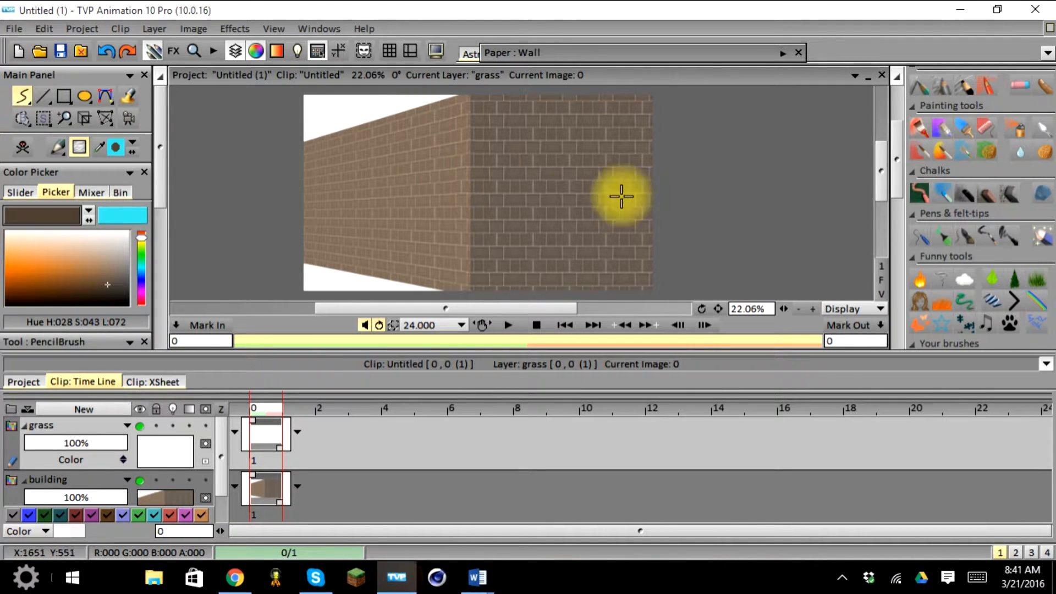
{"action": "mouse_move", "coordinate": [895, 169]}
{"action": "left_mouse_down"}
{"action": "mouse_move", "coordinate": [899, 130]}
{"action": "mouse_move", "coordinate": [905, 208]}
{"action": "mouse_move", "coordinate": [915, 198]}
{"action": "left_mouse_up"}
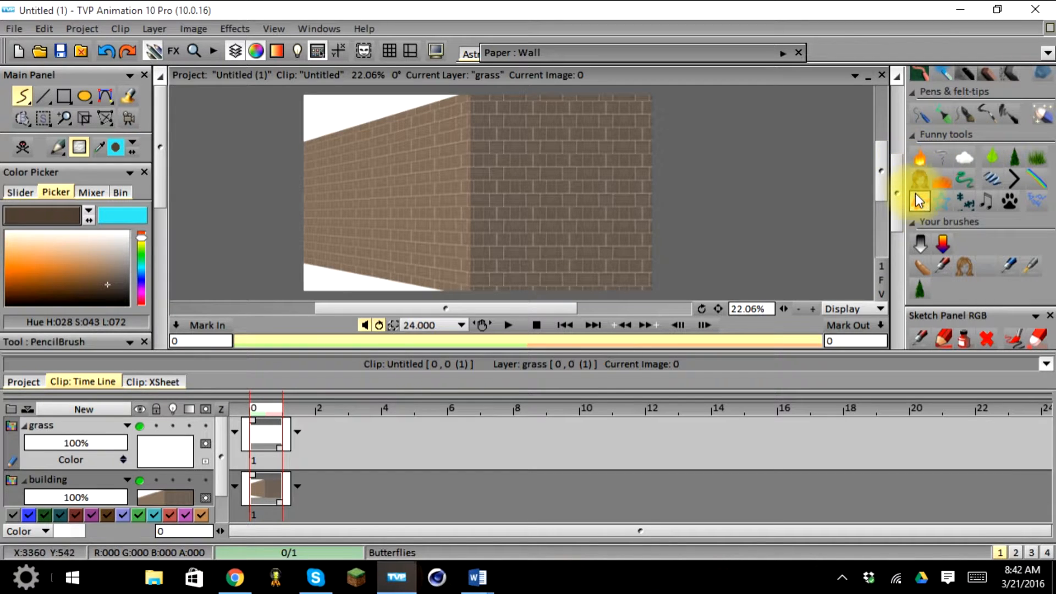
{"action": "left_click", "coordinate": [1037, 160]}
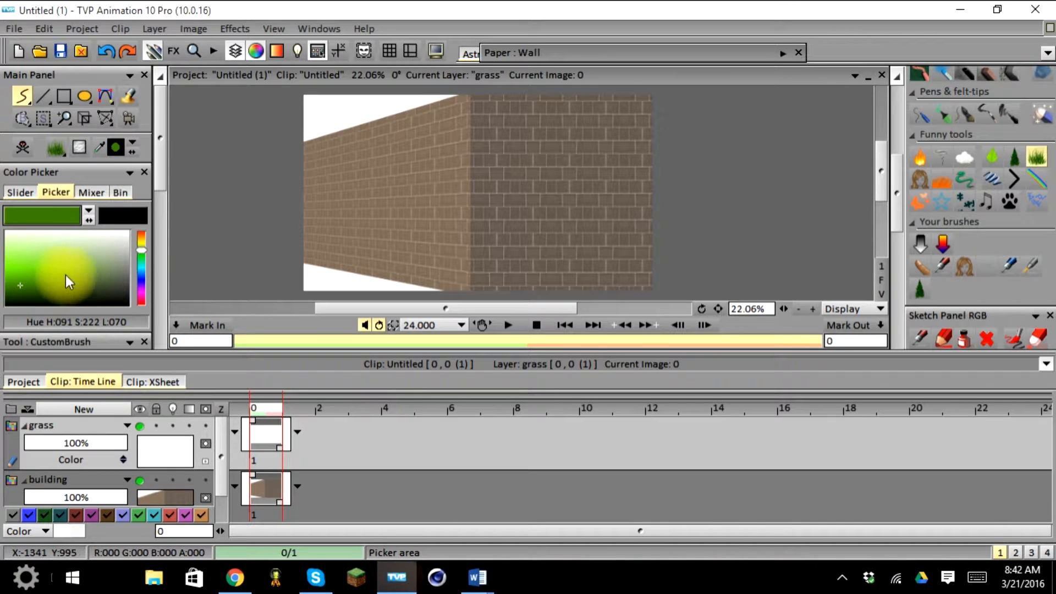
{"action": "left_click", "coordinate": [21, 276]}
{"action": "left_click", "coordinate": [24, 295]}
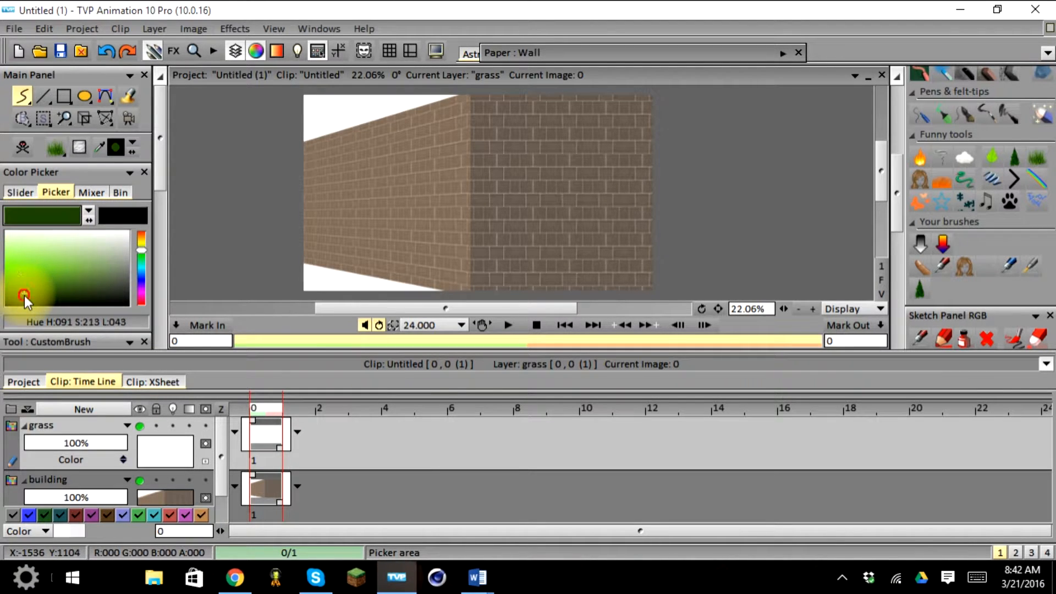
{"action": "left_click", "coordinate": [21, 282]}
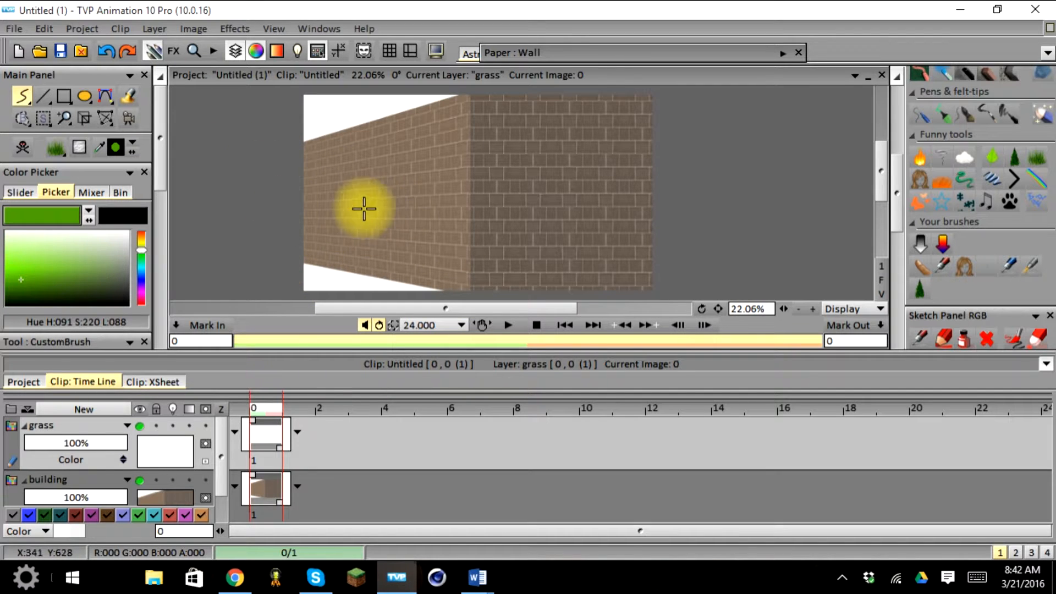
Step: Paint dense grass over the white area along the base of the lighter, slanted brick wall
{"action": "mouse_move", "coordinate": [305, 267]}
{"action": "left_mouse_down"}
{"action": "mouse_move", "coordinate": [438, 296]}
{"action": "mouse_move", "coordinate": [308, 273]}
{"action": "mouse_move", "coordinate": [383, 304]}
{"action": "mouse_move", "coordinate": [288, 284]}
{"action": "mouse_move", "coordinate": [333, 292]}
{"action": "mouse_move", "coordinate": [298, 276]}
{"action": "left_mouse_up"}
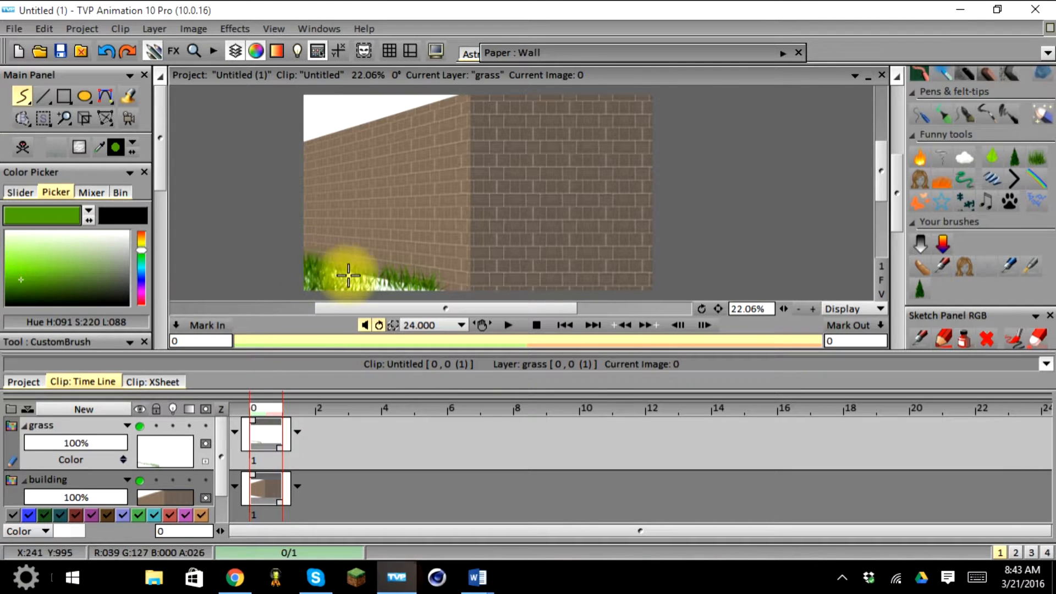
{"action": "left_click_drag", "start_coordinate": [342, 282], "coordinate": [374, 282]}
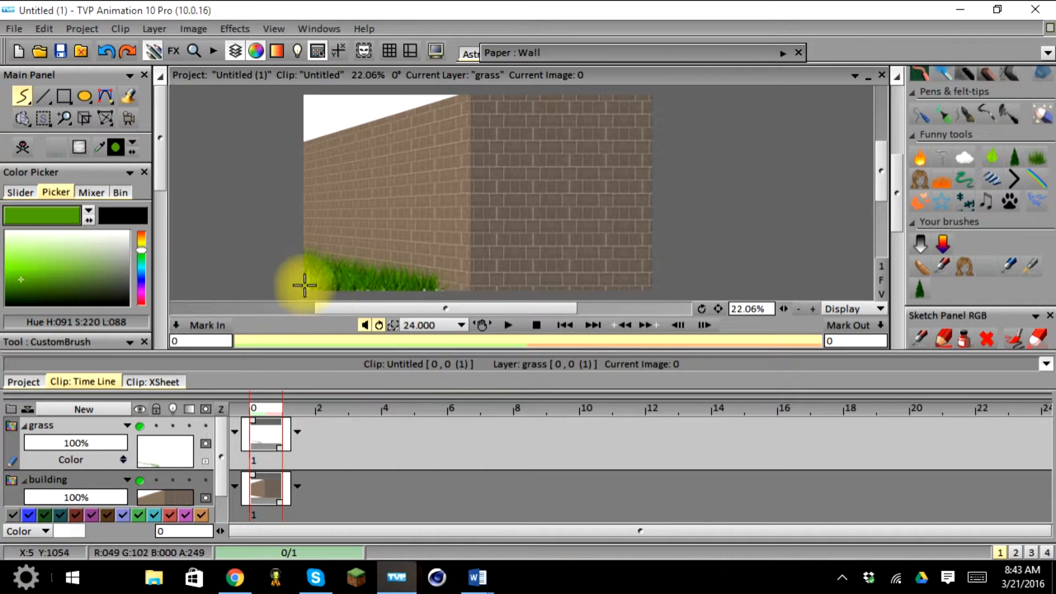
{"action": "mouse_move", "coordinate": [368, 287]}
{"action": "left_mouse_down"}
{"action": "mouse_move", "coordinate": [345, 276]}
{"action": "mouse_move", "coordinate": [310, 286]}
{"action": "mouse_move", "coordinate": [468, 292]}
{"action": "mouse_move", "coordinate": [358, 291]}
{"action": "mouse_move", "coordinate": [460, 289]}
{"action": "mouse_move", "coordinate": [407, 292]}
{"action": "left_mouse_up"}
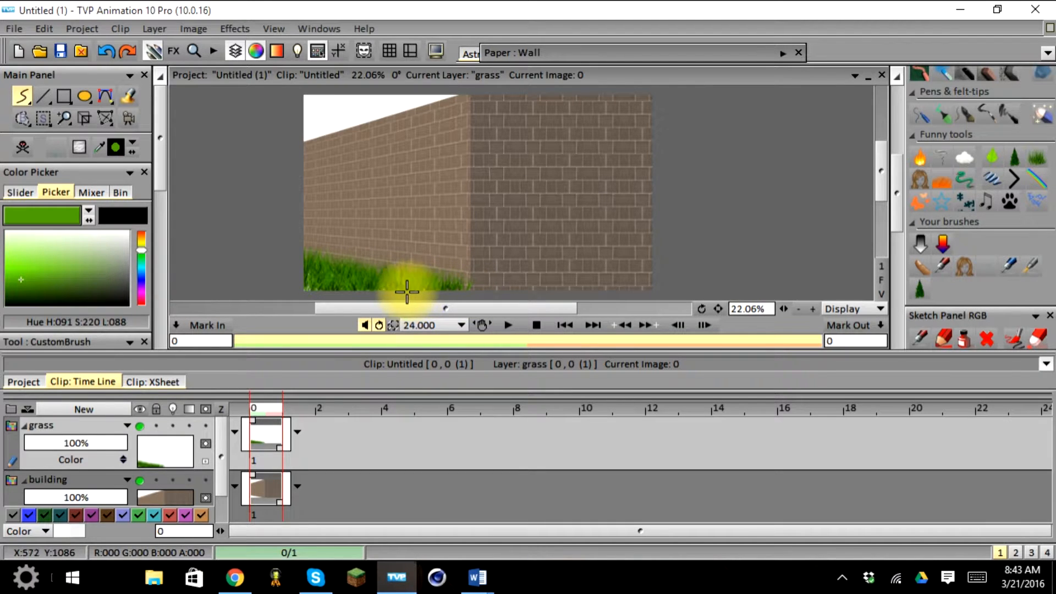
Step: Paint a strip of darker green grass, hue 91, saturation 216 and lightness 54, along the base of the darker brick wall
{"action": "left_click", "coordinate": [22, 290]}
{"action": "left_click", "coordinate": [22, 291]}
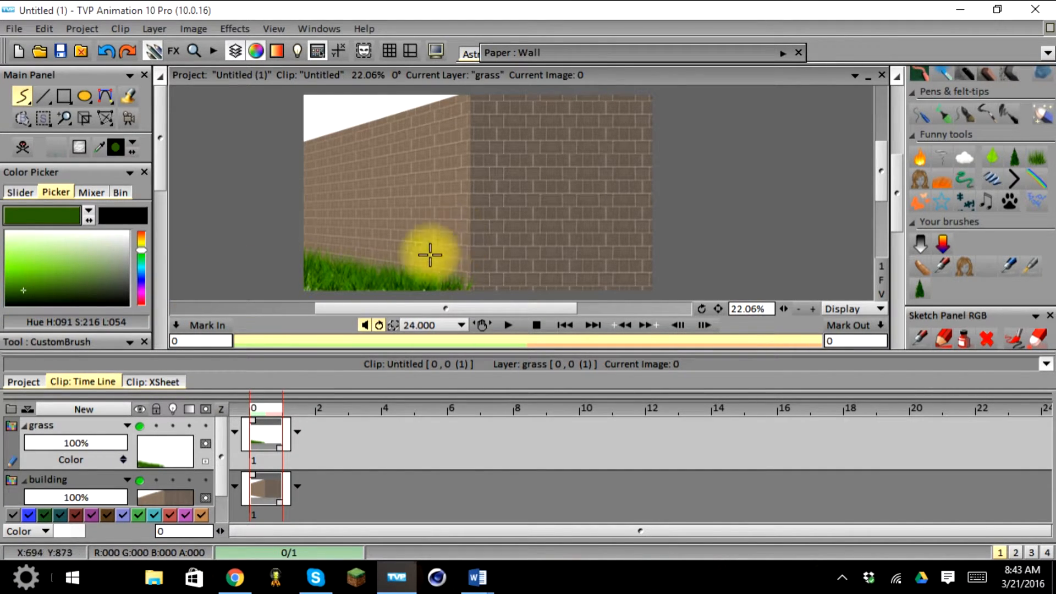
{"action": "mouse_move", "coordinate": [472, 291]}
{"action": "left_mouse_down"}
{"action": "mouse_move", "coordinate": [645, 295]}
{"action": "mouse_move", "coordinate": [477, 292]}
{"action": "mouse_move", "coordinate": [647, 288]}
{"action": "mouse_move", "coordinate": [480, 286]}
{"action": "left_mouse_up"}
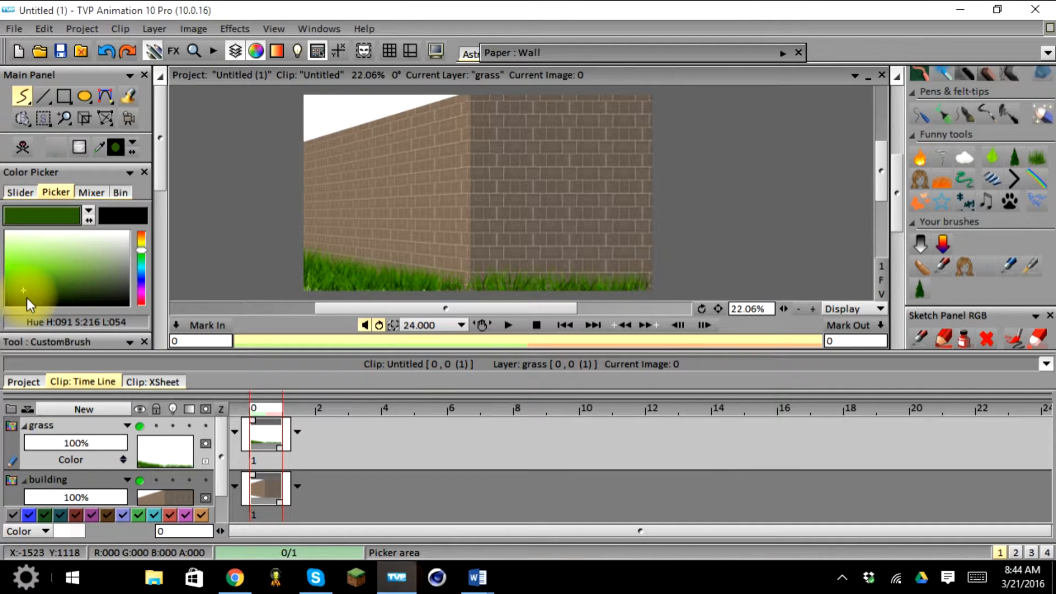
Step: Thicken the grass below the darker wall with an even darker green of hue 91, saturation 208 and lightness 32
{"action": "left_click", "coordinate": [26, 298]}
{"action": "left_click", "coordinate": [474, 287]}
{"action": "mouse_move", "coordinate": [474, 287]}
{"action": "left_mouse_down"}
{"action": "mouse_move", "coordinate": [534, 300]}
{"action": "mouse_move", "coordinate": [649, 289]}
{"action": "mouse_move", "coordinate": [478, 288]}
{"action": "mouse_move", "coordinate": [591, 296]}
{"action": "mouse_move", "coordinate": [649, 282]}
{"action": "mouse_move", "coordinate": [561, 295]}
{"action": "mouse_move", "coordinate": [407, 287]}
{"action": "mouse_move", "coordinate": [576, 274]}
{"action": "mouse_move", "coordinate": [531, 290]}
{"action": "mouse_move", "coordinate": [308, 287]}
{"action": "mouse_move", "coordinate": [465, 296]}
{"action": "left_mouse_up"}
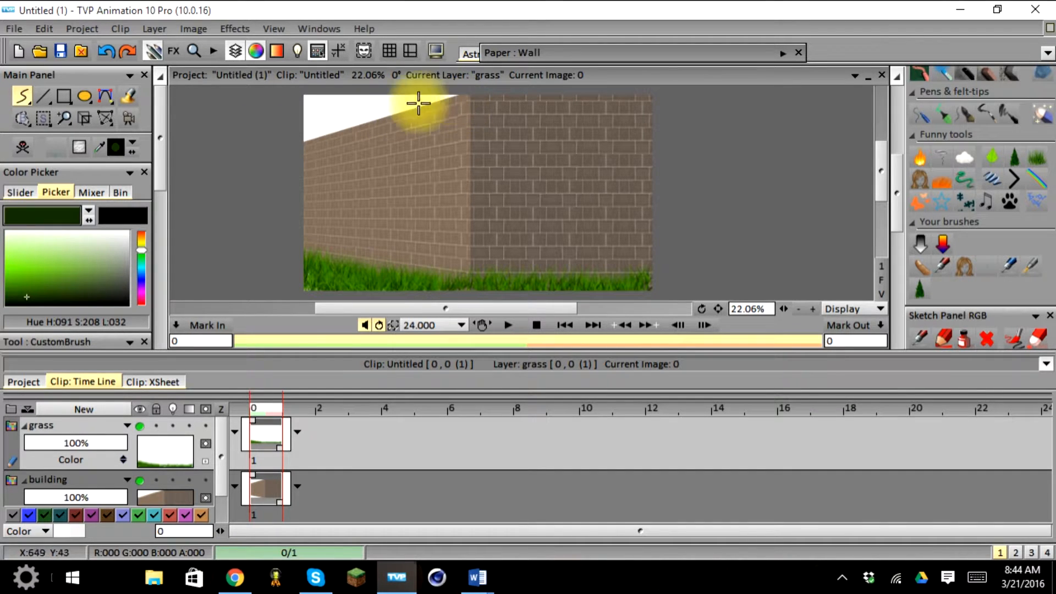
Step: Activate the rectangle selection tool and make the building layer the current layer
{"action": "right_click", "coordinate": [45, 120]}
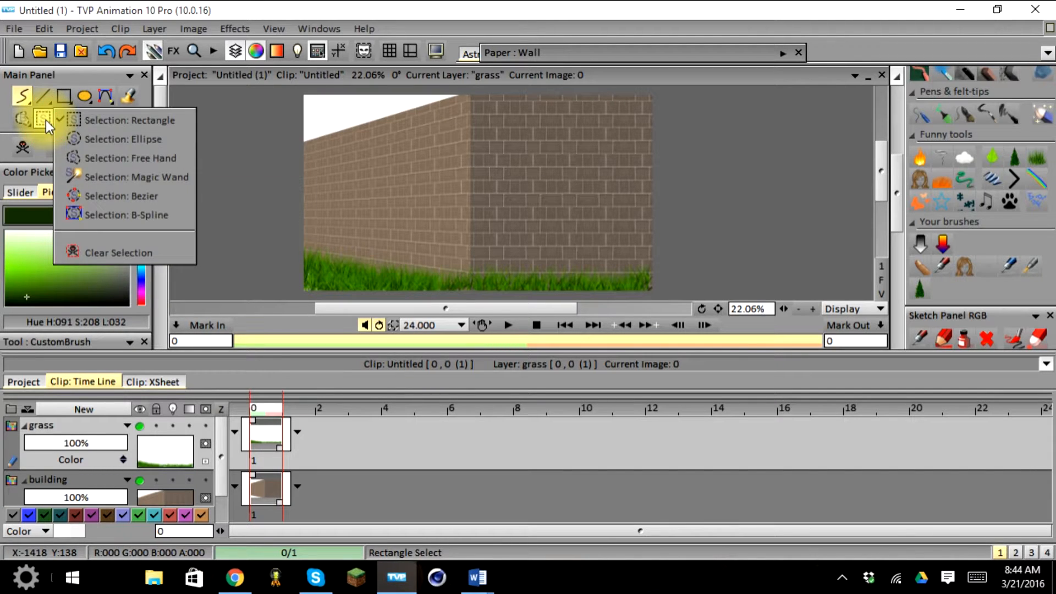
{"action": "left_click", "coordinate": [131, 121]}
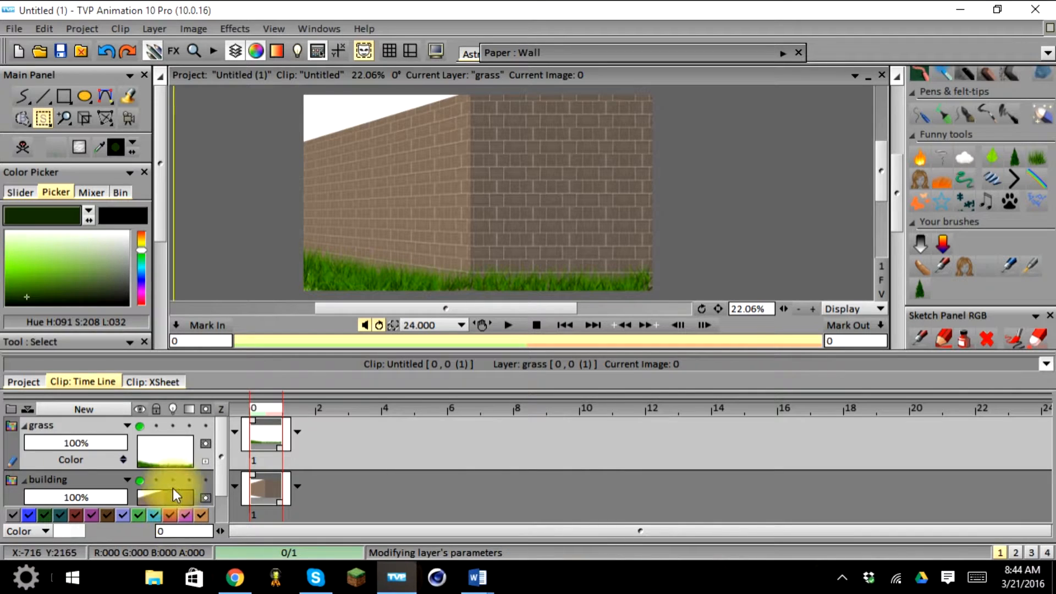
{"action": "left_click_drag", "start_coordinate": [223, 467], "coordinate": [222, 493]}
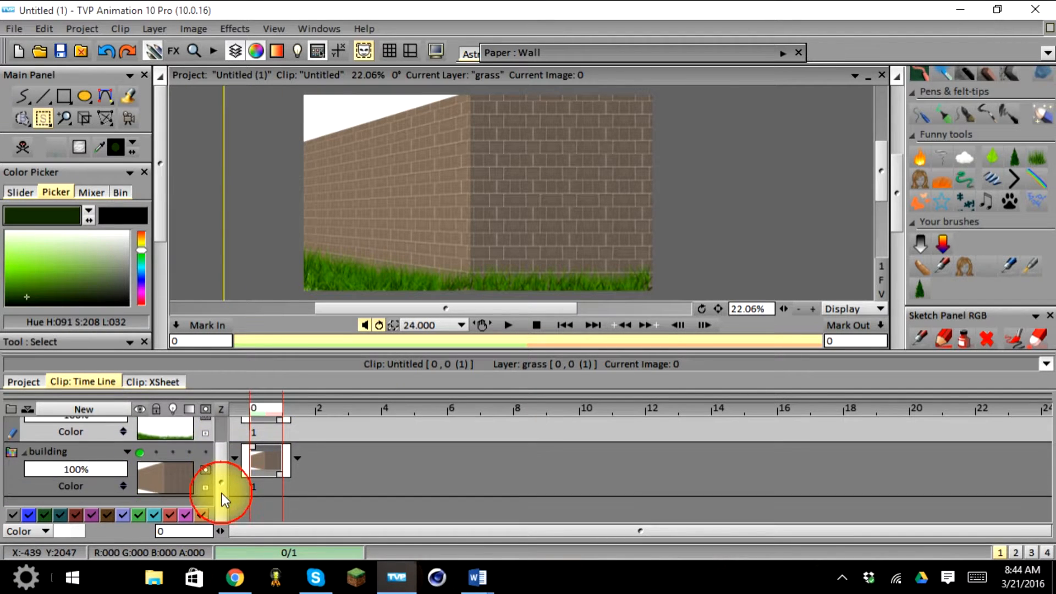
{"action": "left_click", "coordinate": [140, 479]}
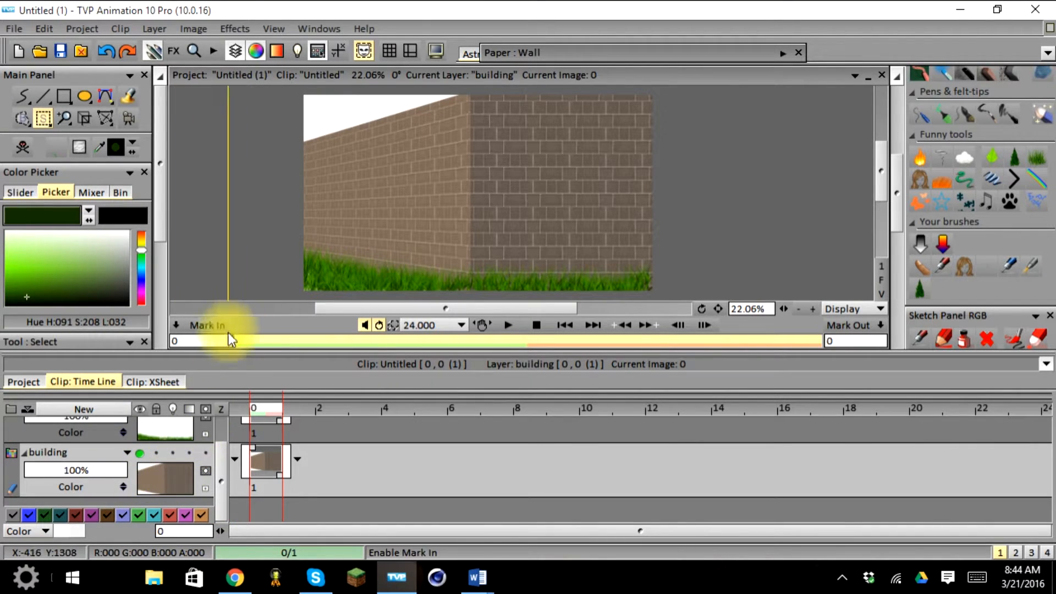
{"action": "left_click_drag", "start_coordinate": [223, 456], "coordinate": [227, 388]}
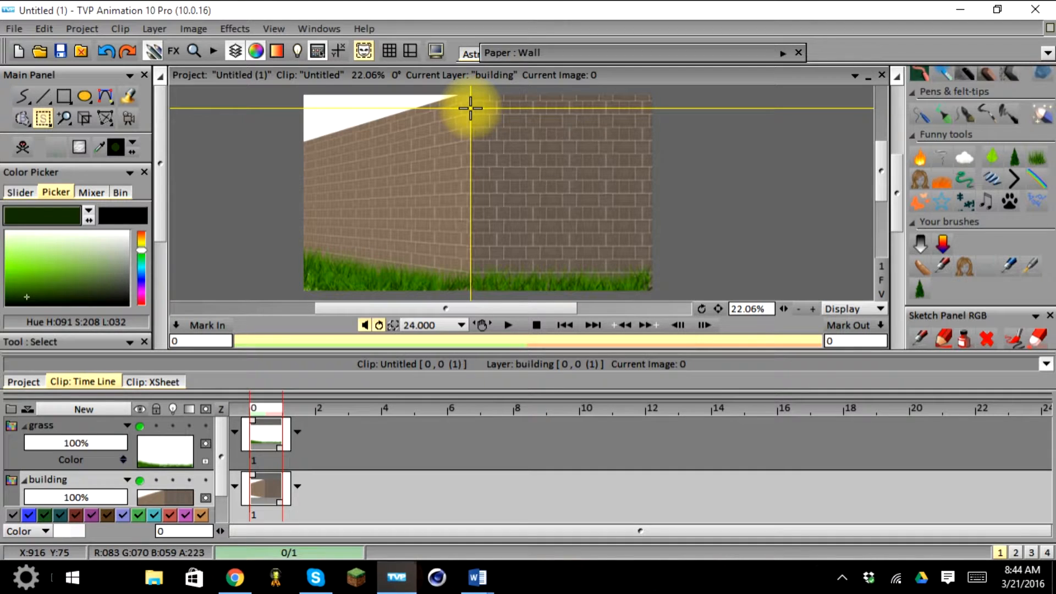
{"action": "mouse_move", "coordinate": [470, 108]}
{"action": "left_mouse_down"}
{"action": "mouse_move", "coordinate": [455, 122]}
{"action": "mouse_move", "coordinate": [377, 130]}
{"action": "mouse_move", "coordinate": [292, 118]}
{"action": "mouse_move", "coordinate": [367, 137]}
{"action": "mouse_move", "coordinate": [433, 97]}
{"action": "mouse_move", "coordinate": [471, 107]}
{"action": "left_mouse_up"}
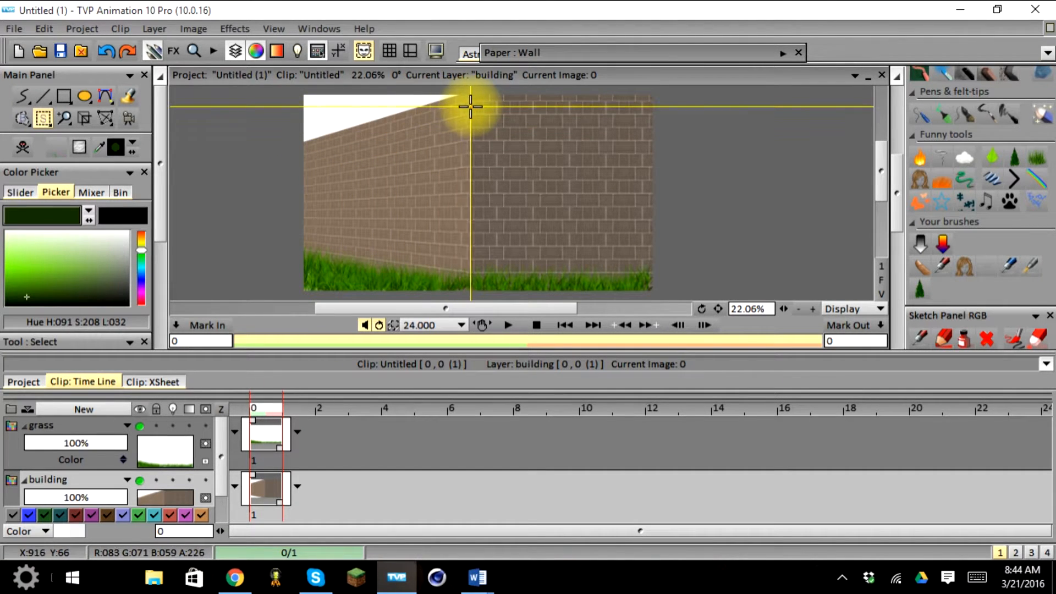
{"action": "left_click", "coordinate": [44, 116]}
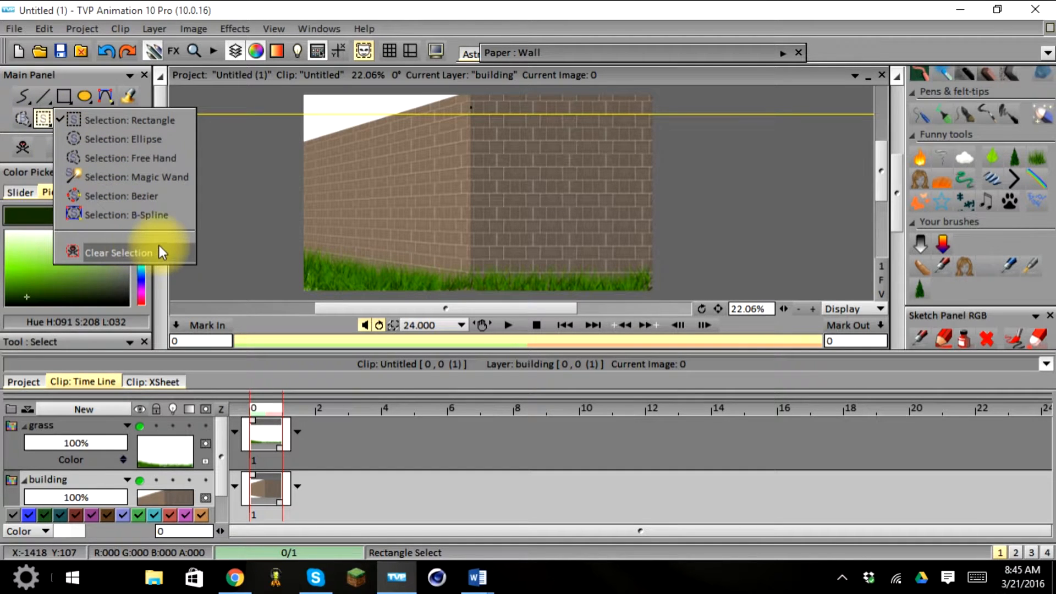
{"action": "left_click", "coordinate": [142, 247]}
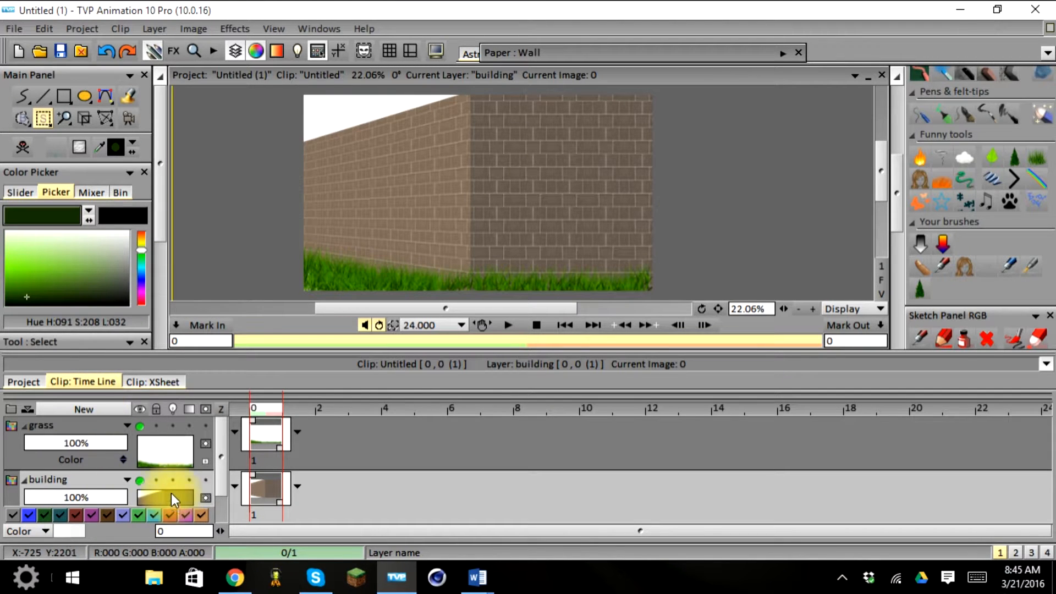
Step: Create a new layer named roof above the building layer
{"action": "left_click", "coordinate": [100, 415]}
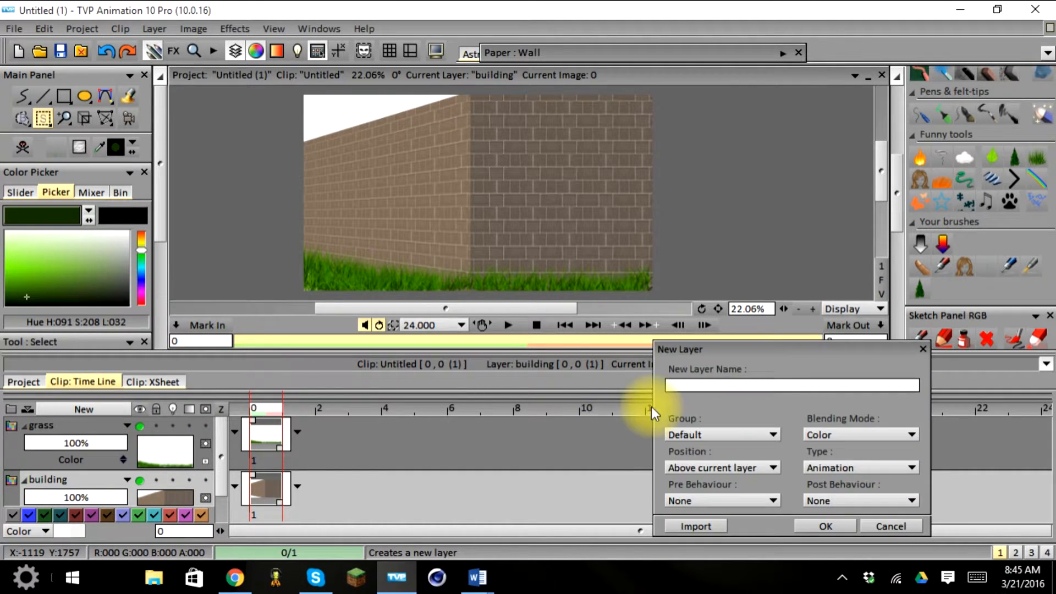
{"action": "type", "text": "roof"}
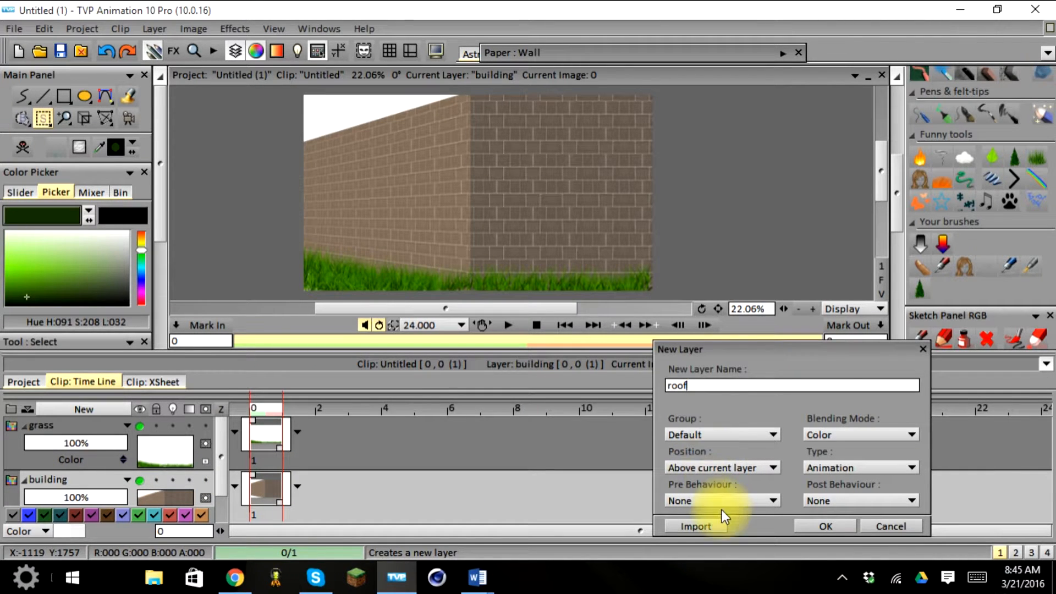
{"action": "left_click", "coordinate": [826, 527]}
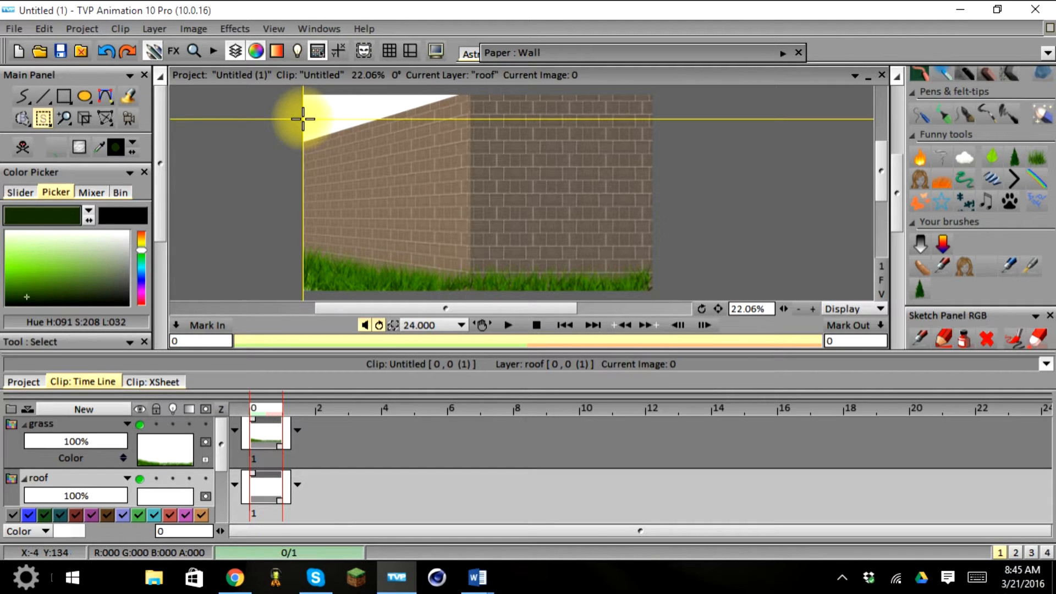
Step: Select a strip about 926 by 73 pixels across the slanted wall's upper part and set dark brown with hue 32, saturation 51, lightness 38
{"action": "left_click_drag", "start_coordinate": [302, 118], "coordinate": [472, 132]}
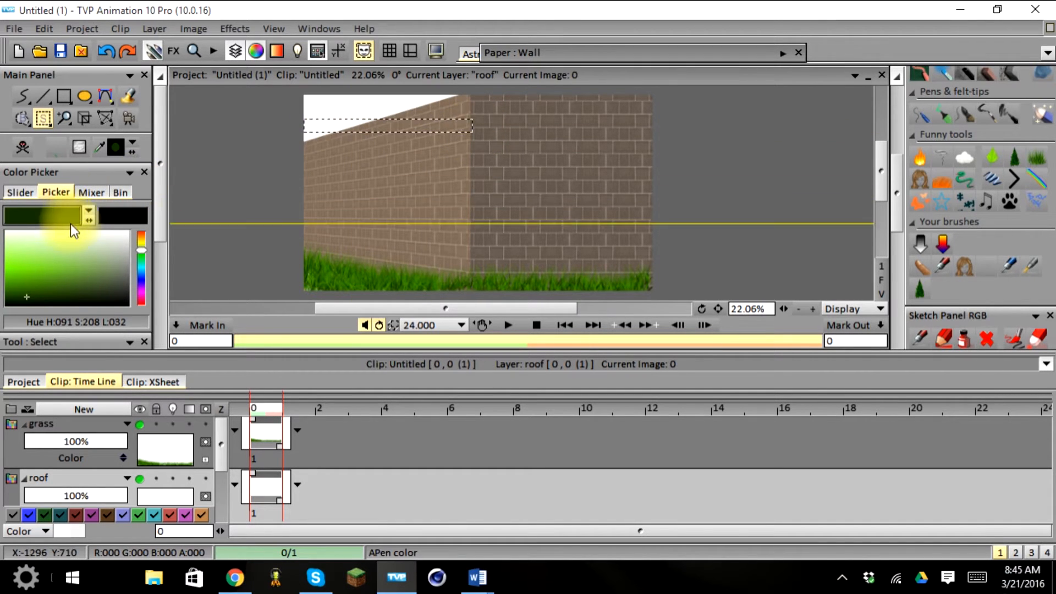
{"action": "left_click_drag", "start_coordinate": [140, 249], "coordinate": [142, 240]}
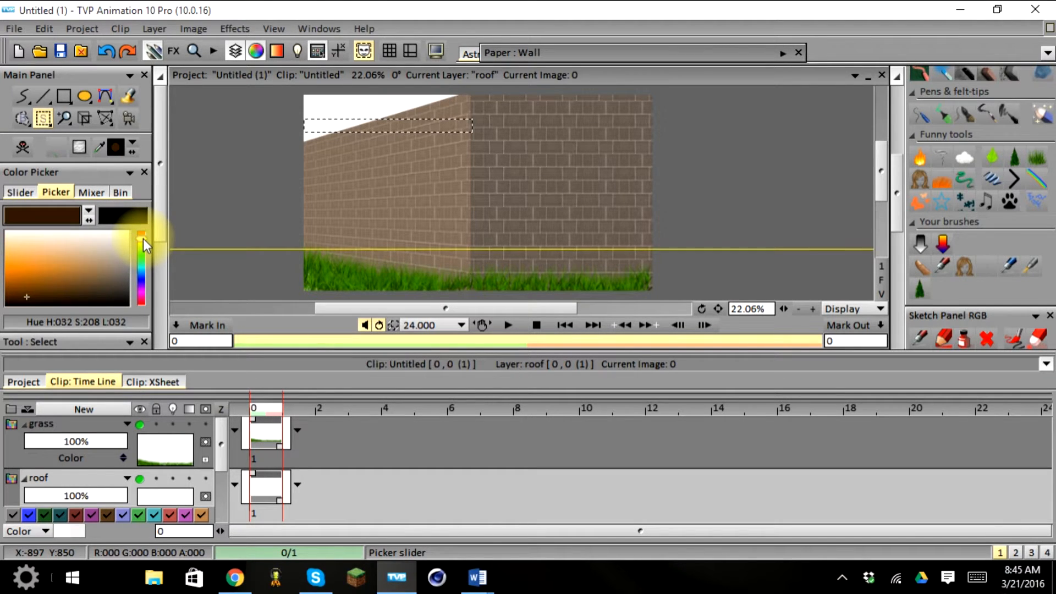
{"action": "left_click_drag", "start_coordinate": [84, 292], "coordinate": [91, 295]}
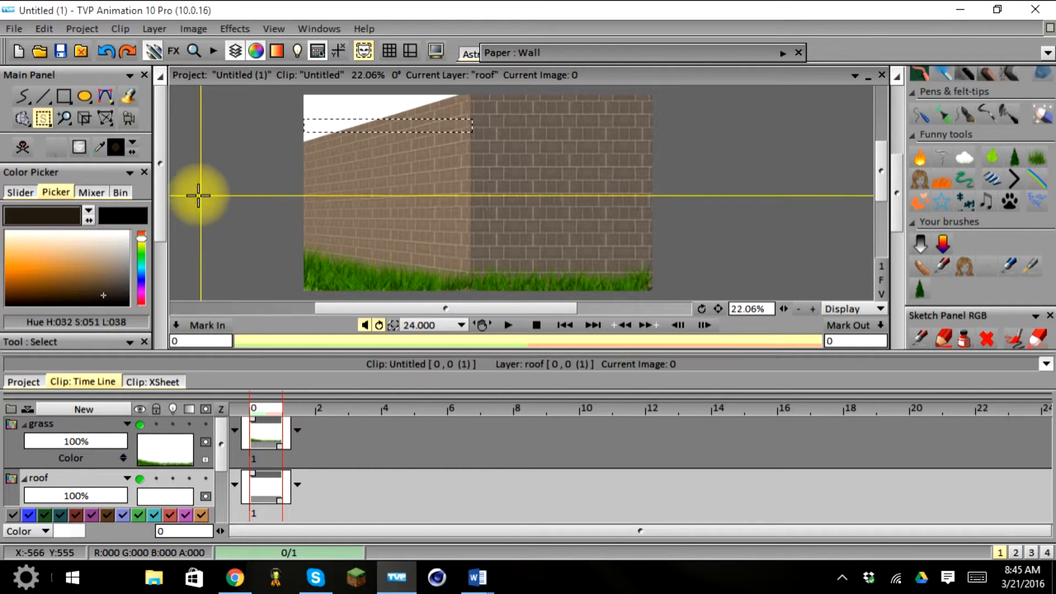
Step: Flood fill the selected strip on the roof layer using the cement_02 paper texture
{"action": "left_click", "coordinate": [129, 97]}
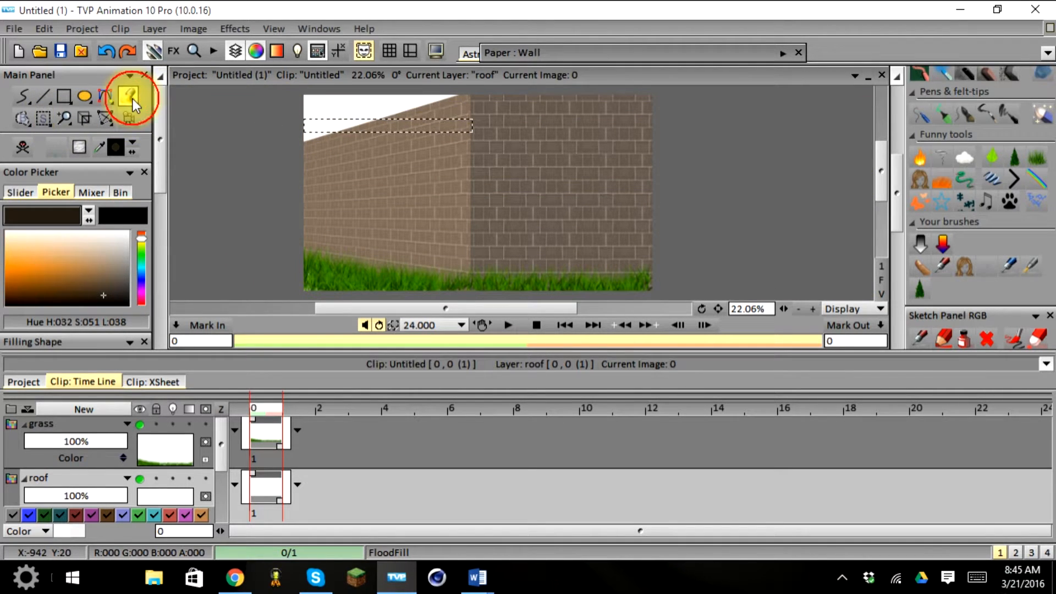
{"action": "left_click", "coordinate": [80, 147]}
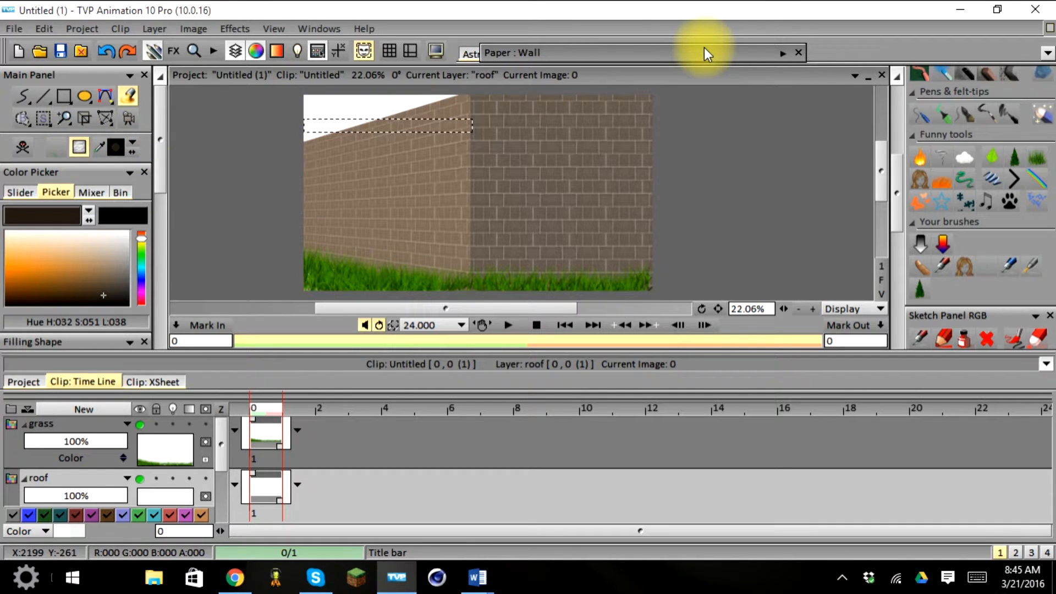
{"action": "left_click", "coordinate": [782, 53]}
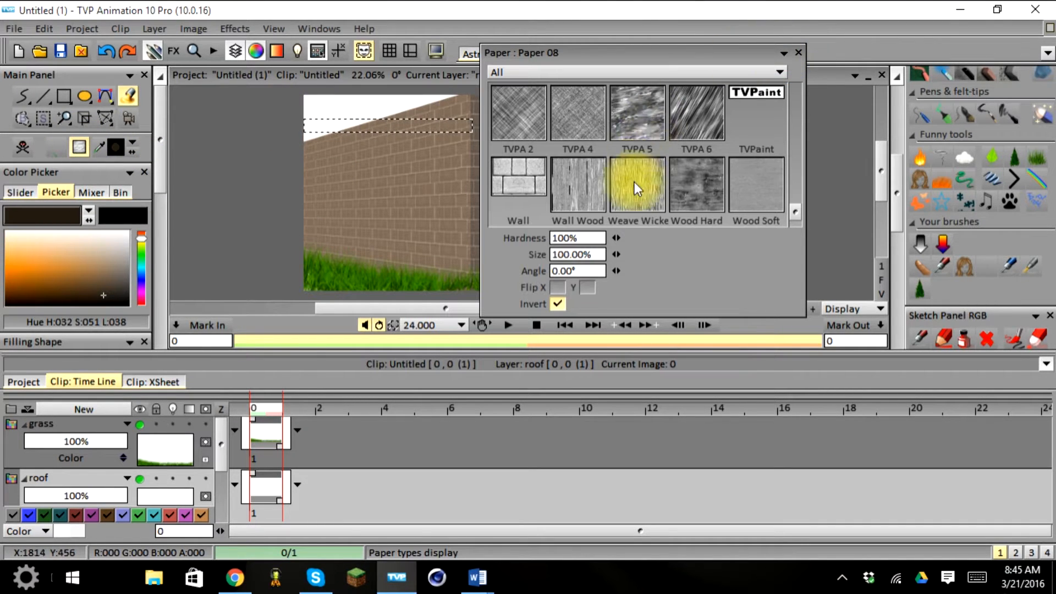
{"action": "scroll", "coordinate": [636, 186], "scroll_direction": "up", "scroll_amount": 2}
{"action": "scroll", "coordinate": [636, 183], "scroll_direction": "up", "scroll_amount": 3}
{"action": "scroll", "coordinate": [635, 180], "scroll_direction": "down", "scroll_amount": 2}
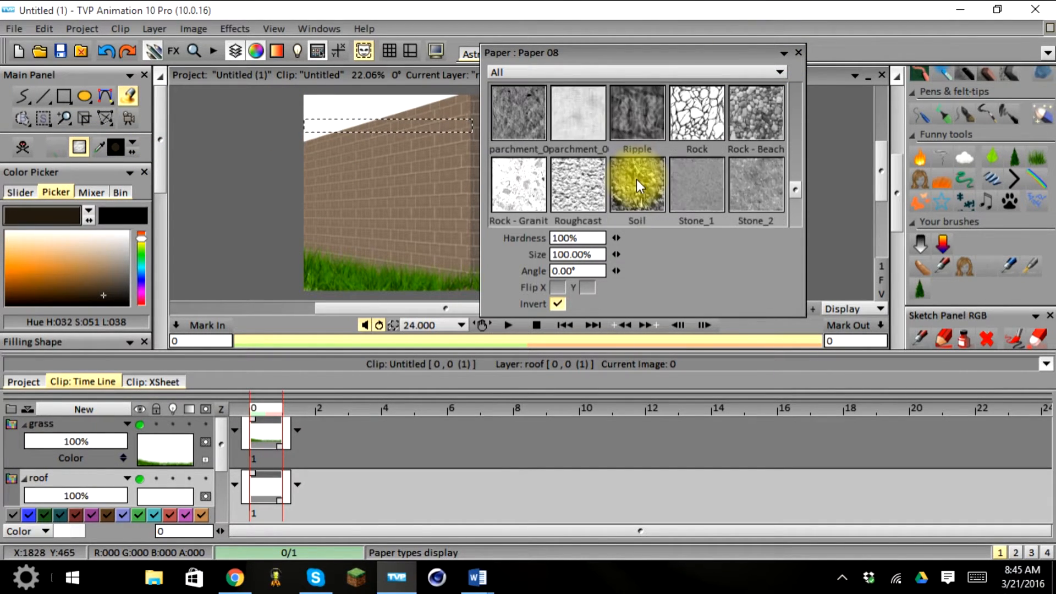
{"action": "scroll", "coordinate": [637, 175], "scroll_direction": "up", "scroll_amount": 10}
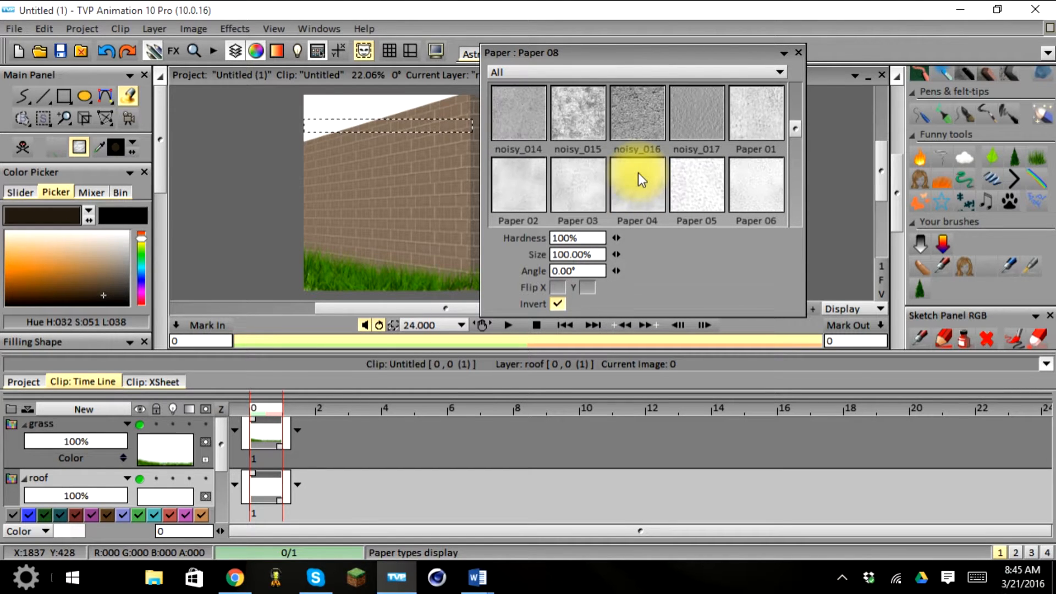
{"action": "scroll", "coordinate": [638, 170], "scroll_direction": "up", "scroll_amount": 2}
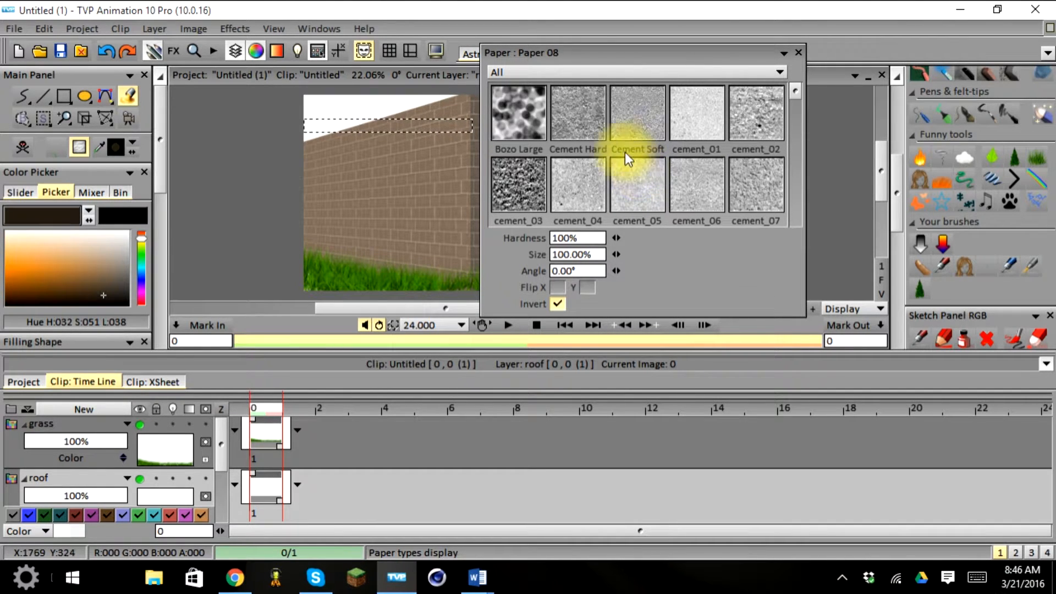
{"action": "left_click", "coordinate": [742, 121]}
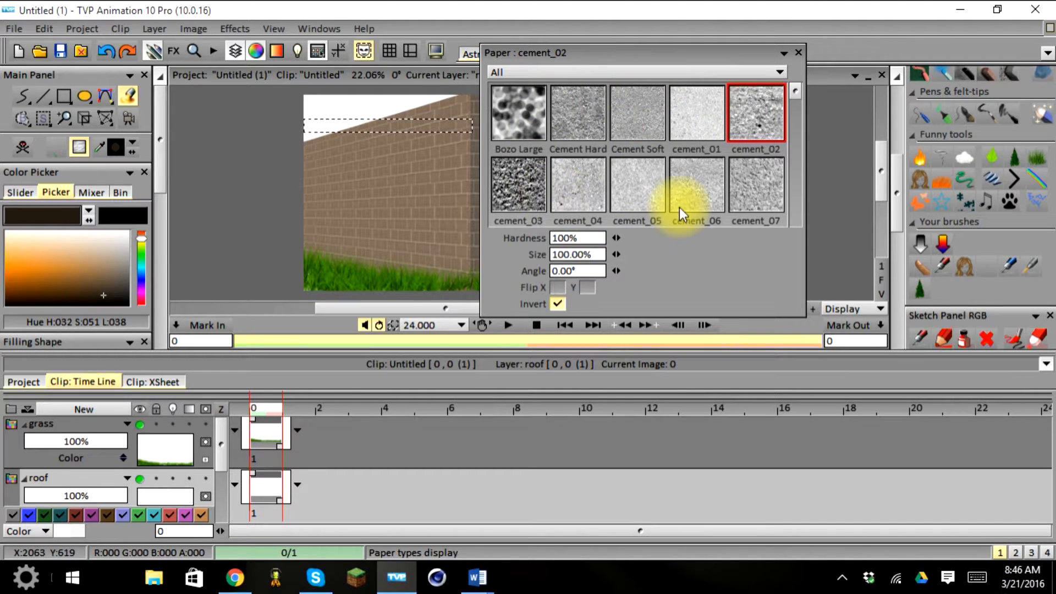
{"action": "left_click", "coordinate": [780, 53]}
{"action": "left_click", "coordinate": [435, 121]}
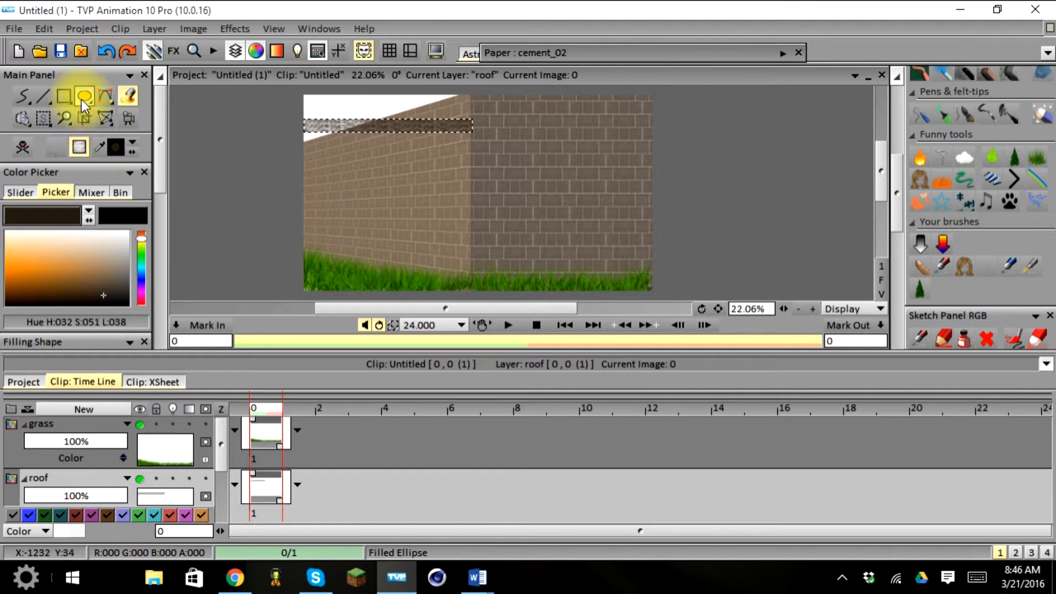
Step: Warp the cement strip so it follows the sloping top edge of the lighter wall, and apply it to the current layer
{"action": "left_click", "coordinate": [105, 116]}
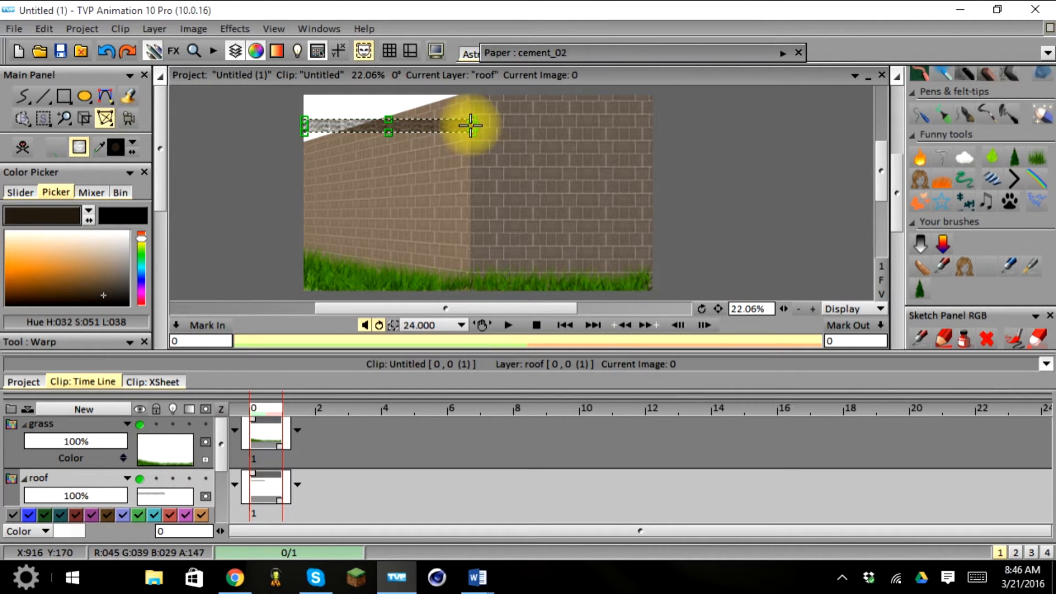
{"action": "left_click_drag", "start_coordinate": [471, 110], "coordinate": [464, 93]}
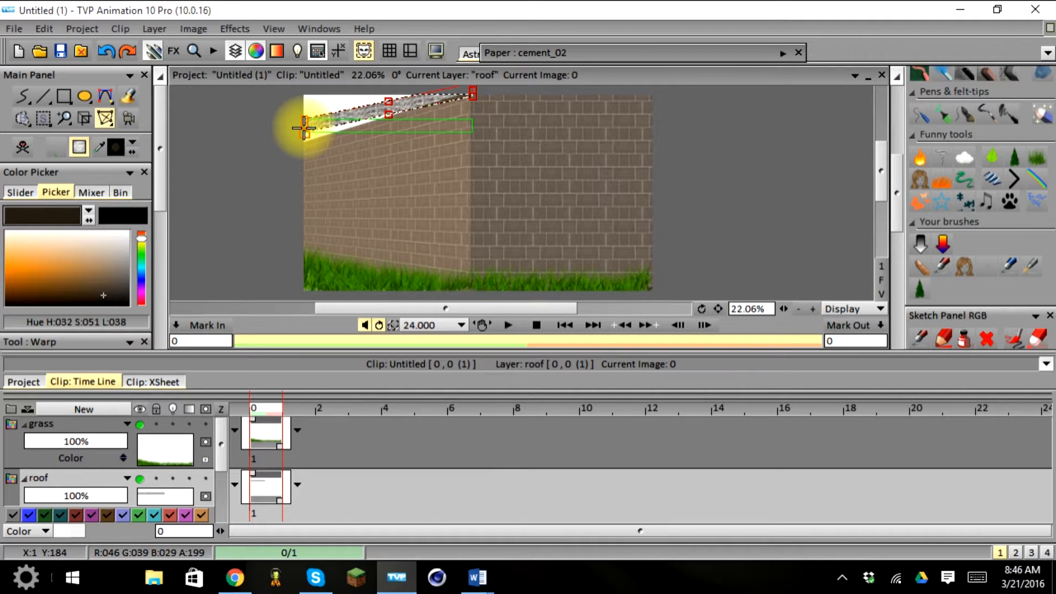
{"action": "mouse_move", "coordinate": [304, 130]}
{"action": "left_mouse_down"}
{"action": "mouse_move", "coordinate": [303, 141]}
{"action": "mouse_move", "coordinate": [305, 130]}
{"action": "left_mouse_up"}
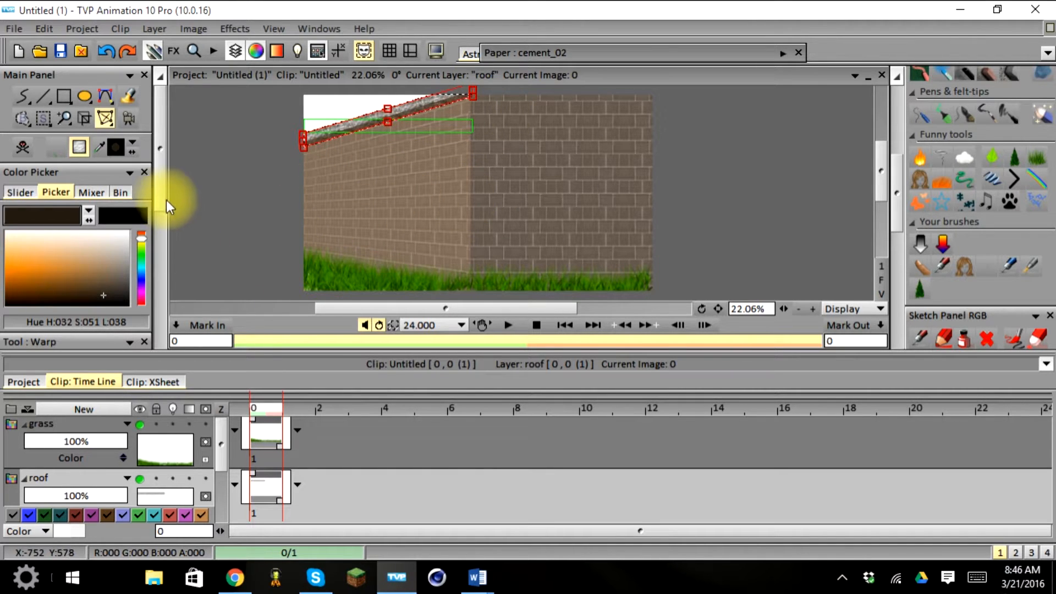
{"action": "left_click_drag", "start_coordinate": [157, 201], "coordinate": [151, 334]}
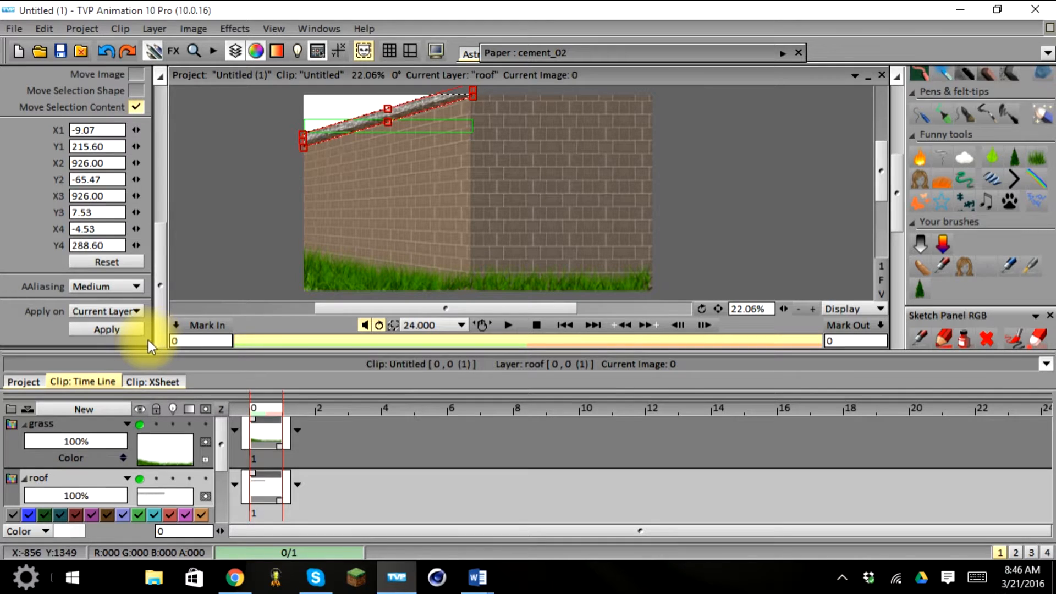
{"action": "left_click", "coordinate": [116, 330]}
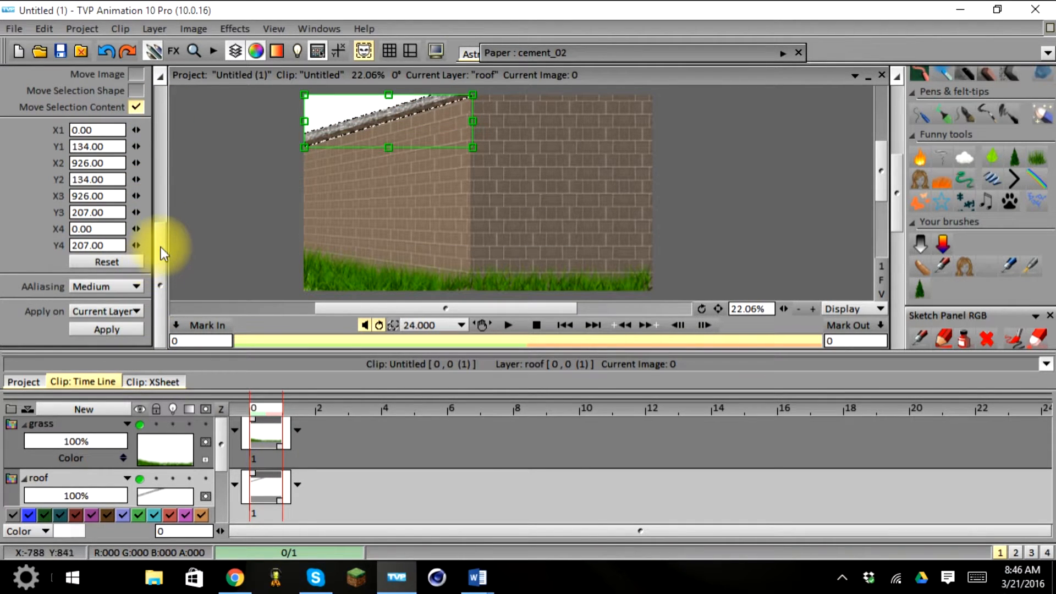
Step: Return to the freehand drawing tool and clear the selection around the cement roof strip
{"action": "left_click_drag", "start_coordinate": [157, 259], "coordinate": [167, 64]}
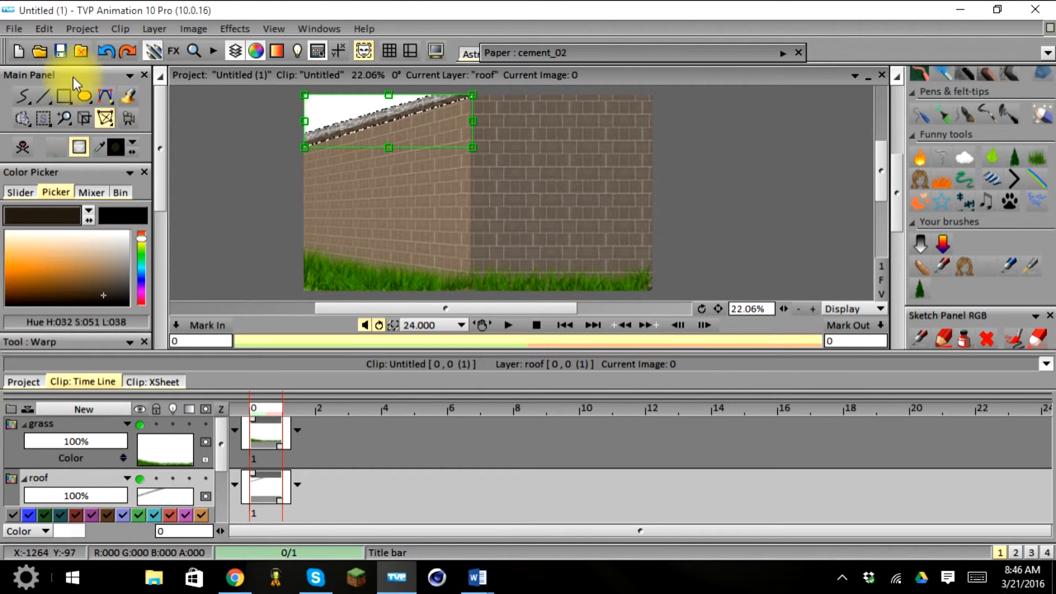
{"action": "left_click", "coordinate": [28, 96]}
{"action": "left_click", "coordinate": [43, 118]}
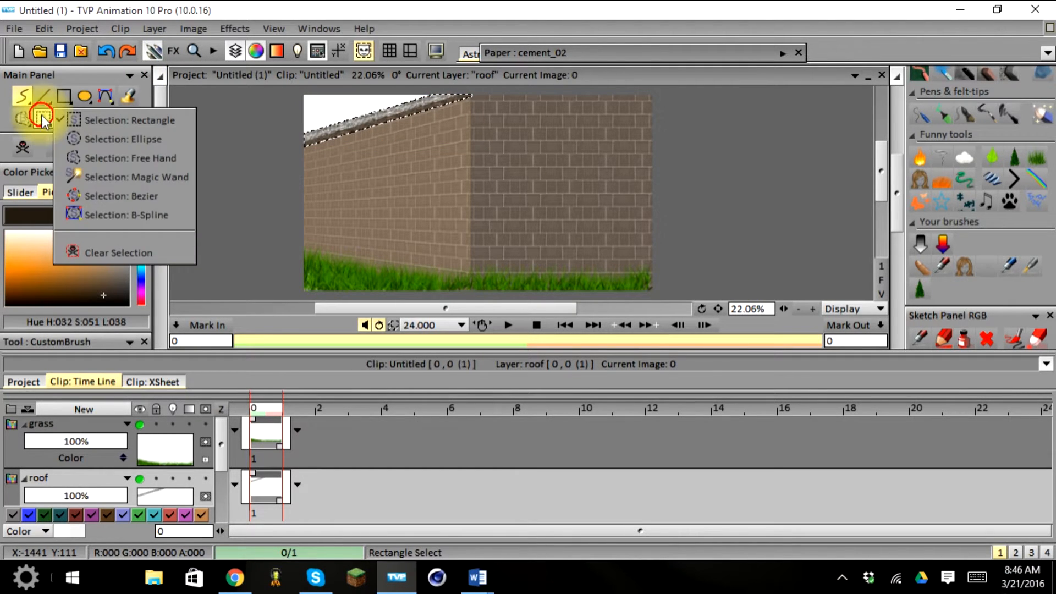
{"action": "left_click", "coordinate": [95, 250]}
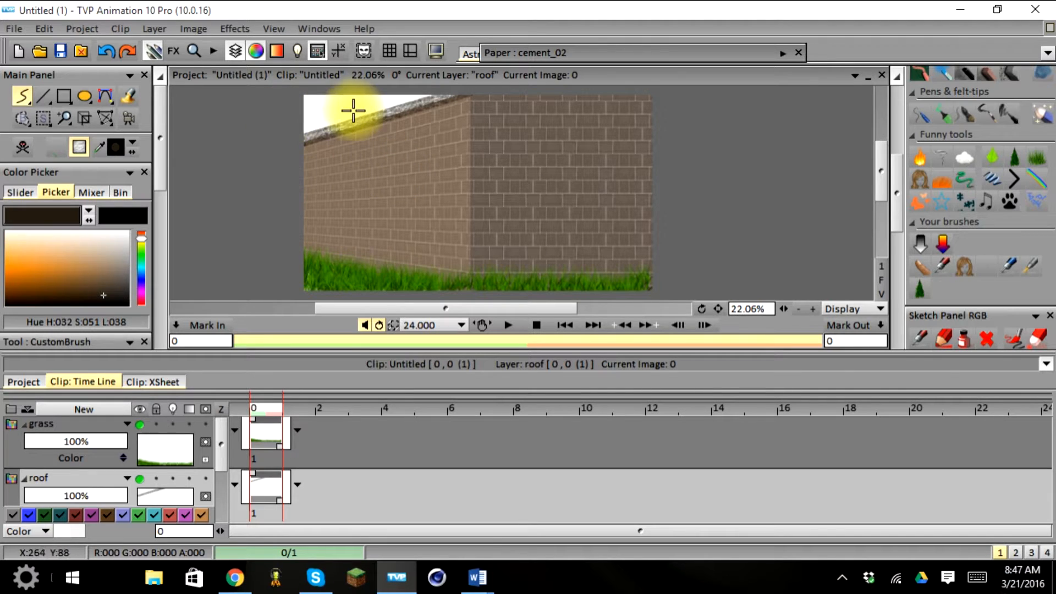
Step: Create a new layer named sky directly under the building layer
{"action": "left_click", "coordinate": [222, 446]}
{"action": "left_click_drag", "start_coordinate": [222, 446], "coordinate": [219, 503]}
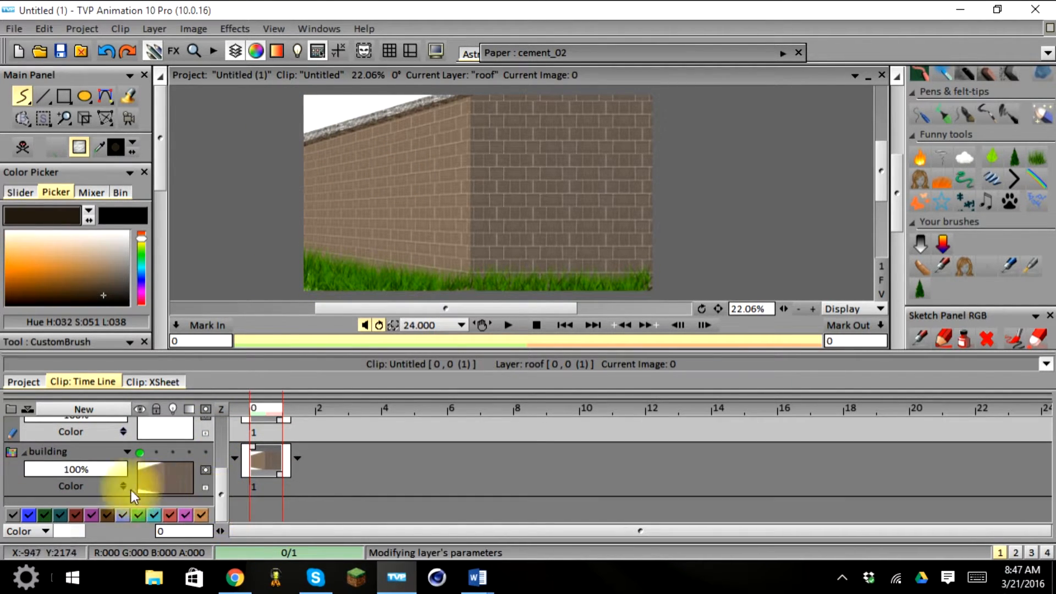
{"action": "left_click", "coordinate": [171, 476]}
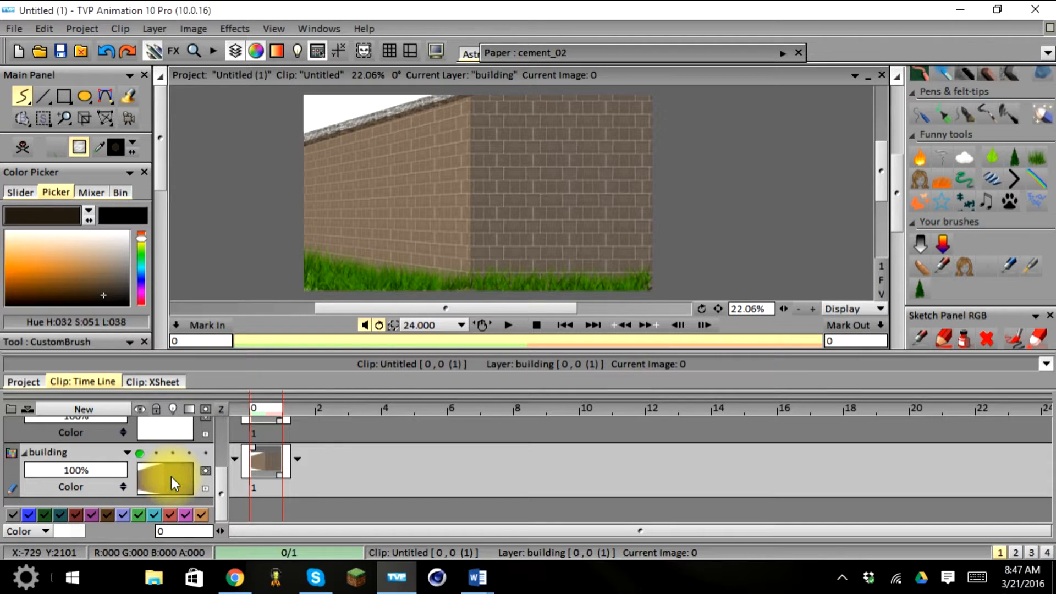
{"action": "left_click", "coordinate": [117, 410]}
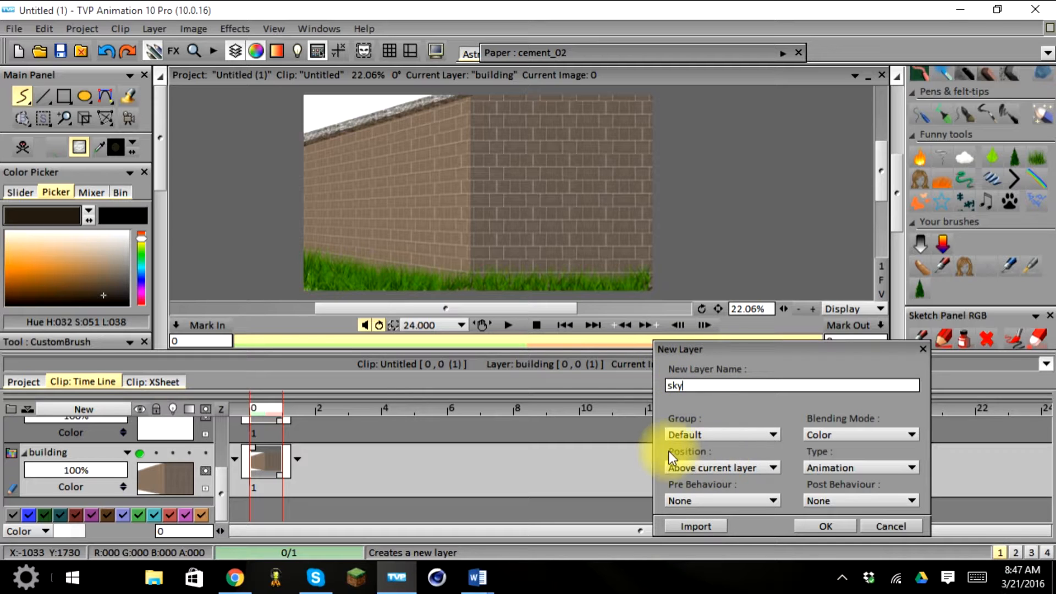
{"action": "left_click", "coordinate": [705, 470]}
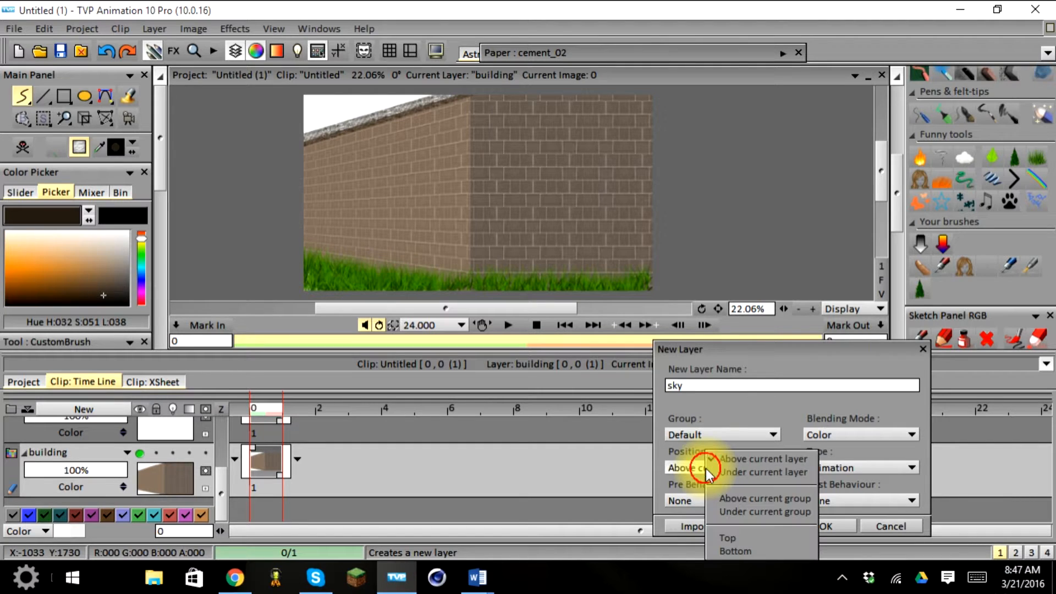
{"action": "left_click", "coordinate": [767, 473]}
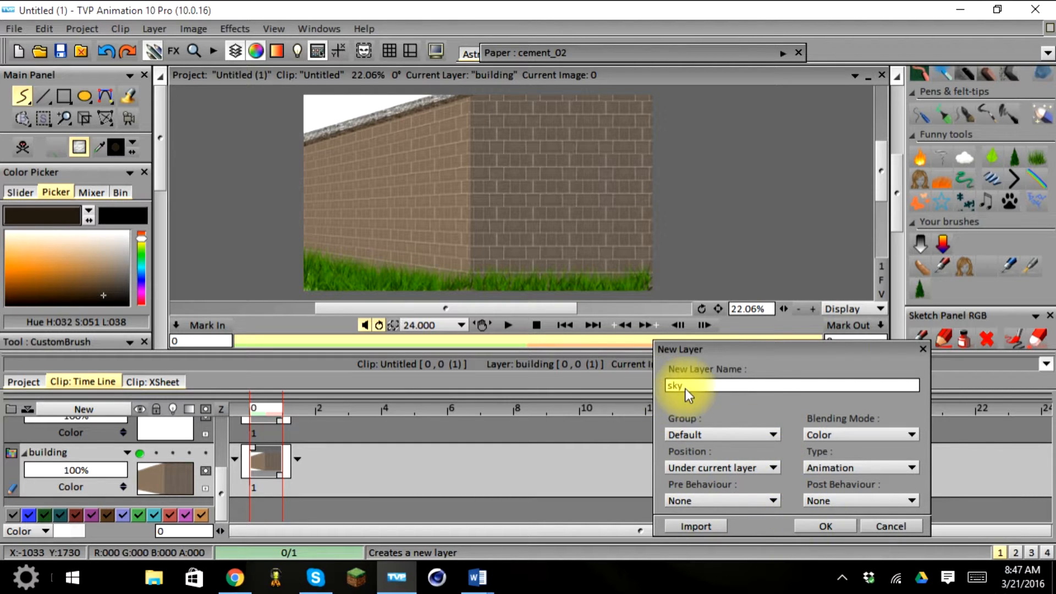
{"action": "left_click", "coordinate": [816, 522]}
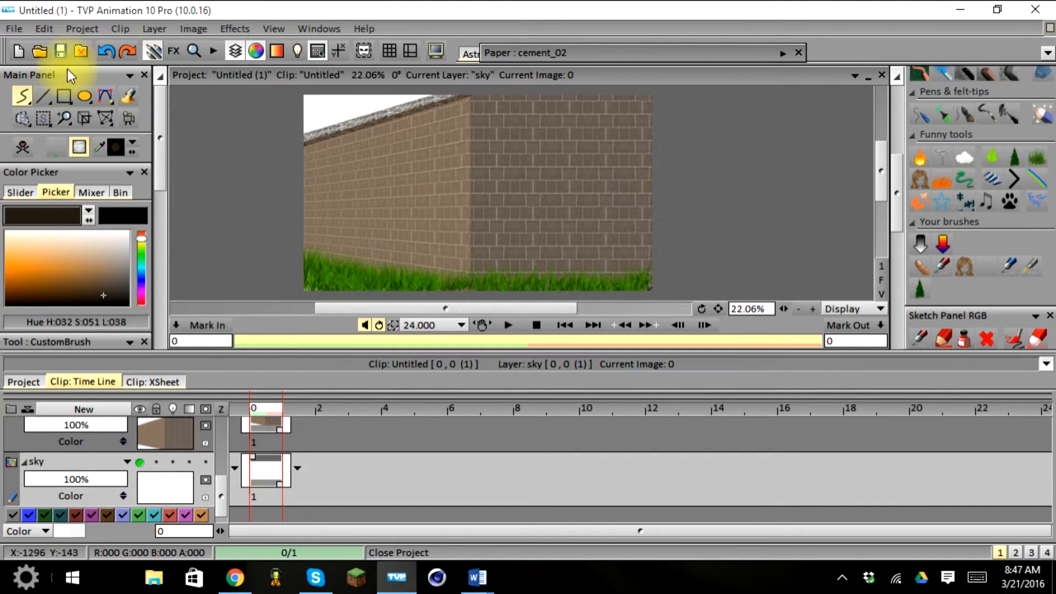
Step: Flood fill the sky layer with a linear gradient using the Sky preset, with the paper texture turned off
{"action": "left_click", "coordinate": [133, 98]}
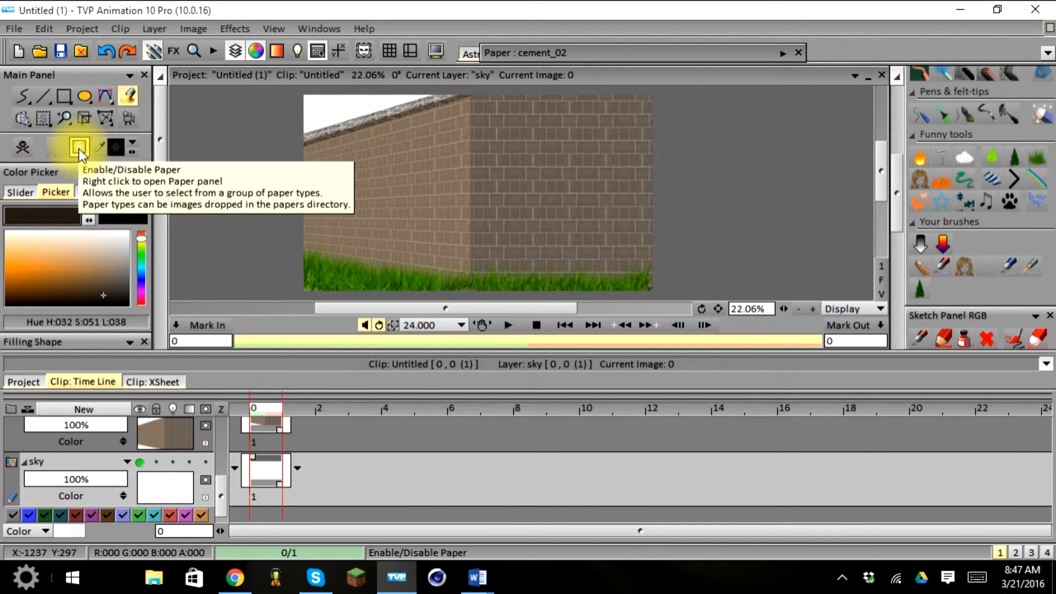
{"action": "left_click_drag", "start_coordinate": [163, 157], "coordinate": [157, 326]}
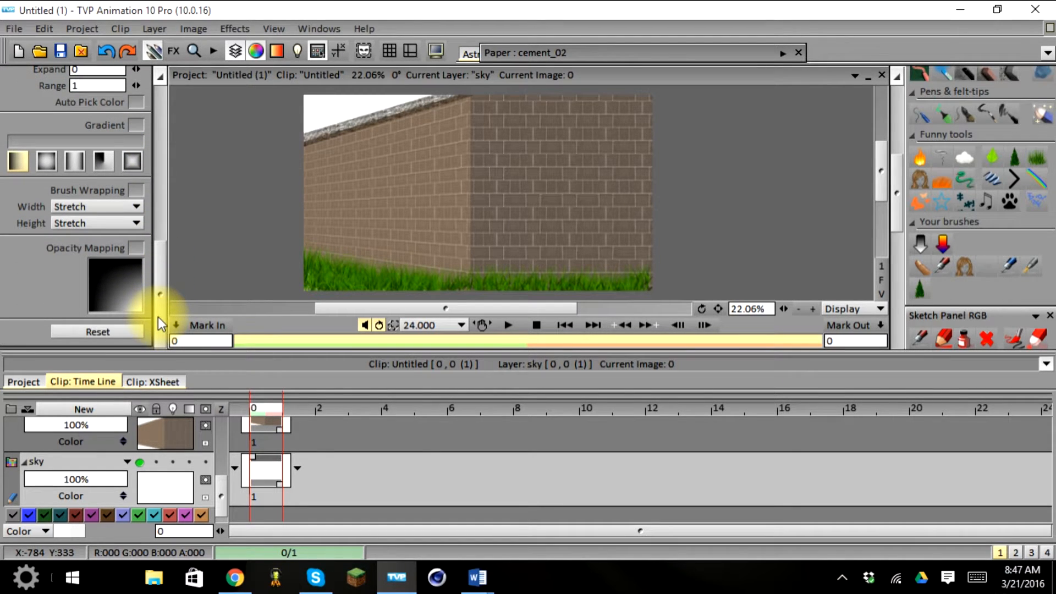
{"action": "left_click", "coordinate": [134, 126]}
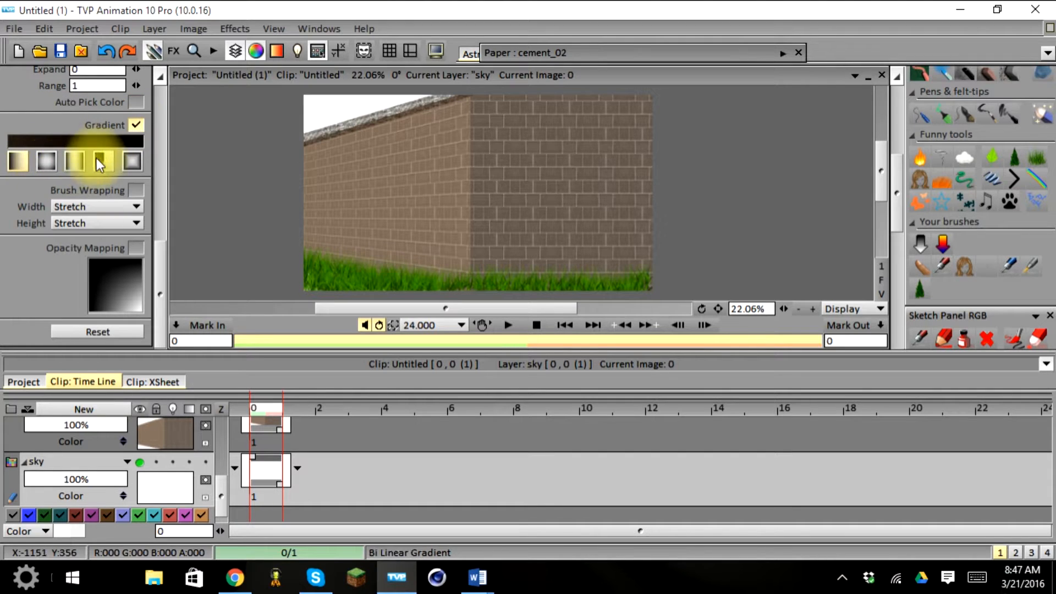
{"action": "left_click", "coordinate": [62, 141]}
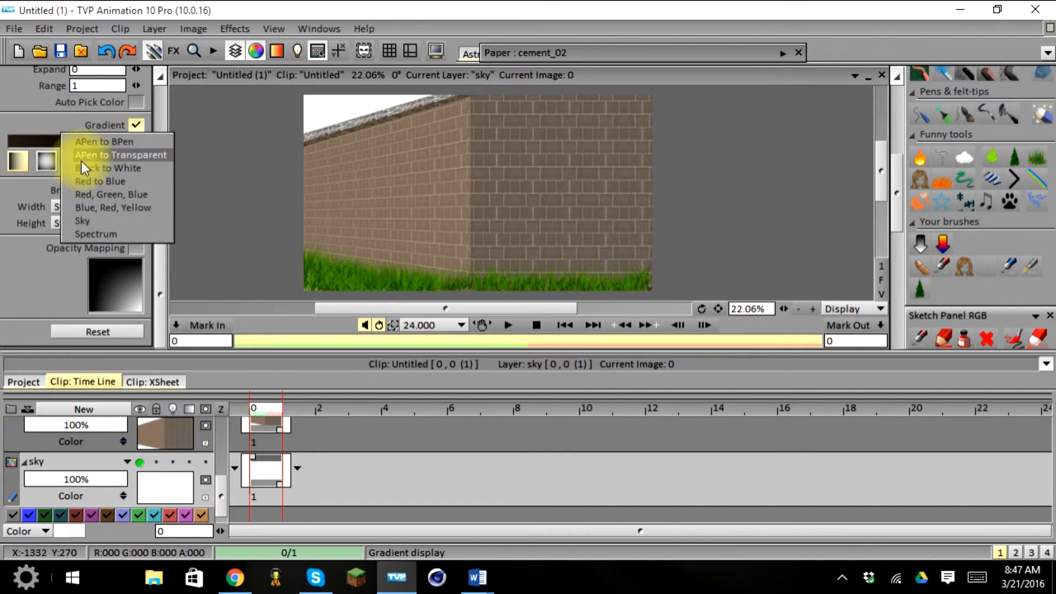
{"action": "left_click", "coordinate": [105, 220]}
{"action": "left_click_drag", "start_coordinate": [160, 285], "coordinate": [171, 254]}
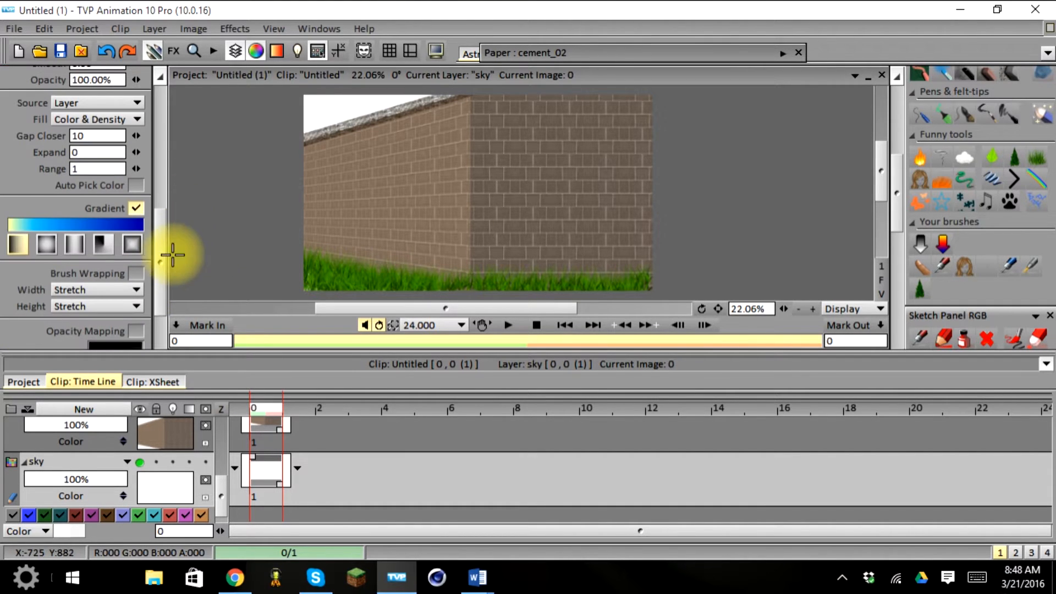
{"action": "left_click", "coordinate": [433, 279]}
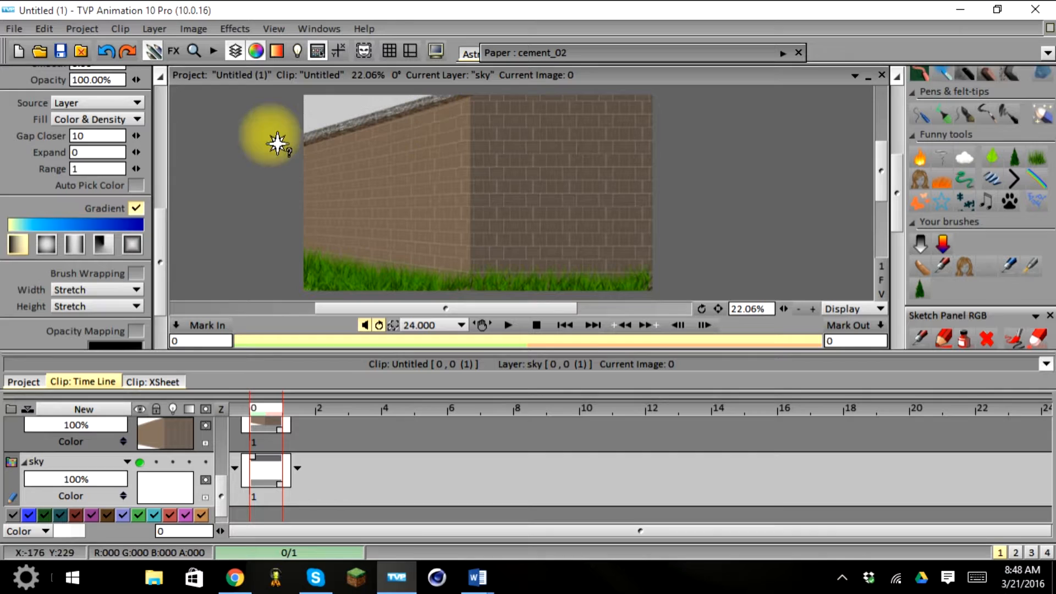
{"action": "left_click_drag", "start_coordinate": [211, 123], "coordinate": [425, 177]}
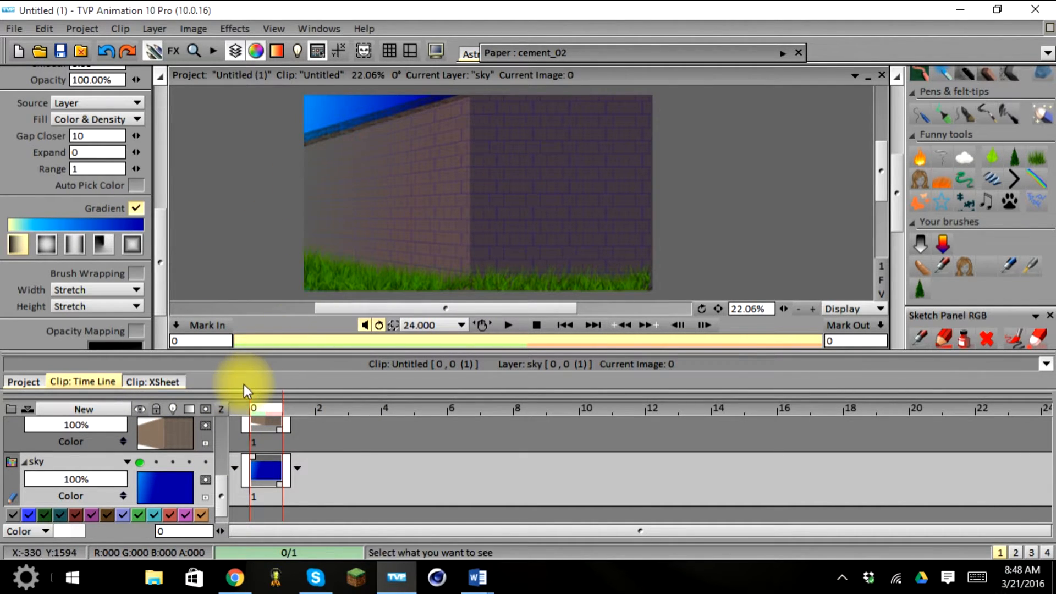
Step: Hide the sky layer and make the building layer current
{"action": "mouse_move", "coordinate": [218, 489]}
{"action": "left_mouse_down"}
{"action": "mouse_move", "coordinate": [220, 470]}
{"action": "mouse_move", "coordinate": [220, 480]}
{"action": "left_mouse_up"}
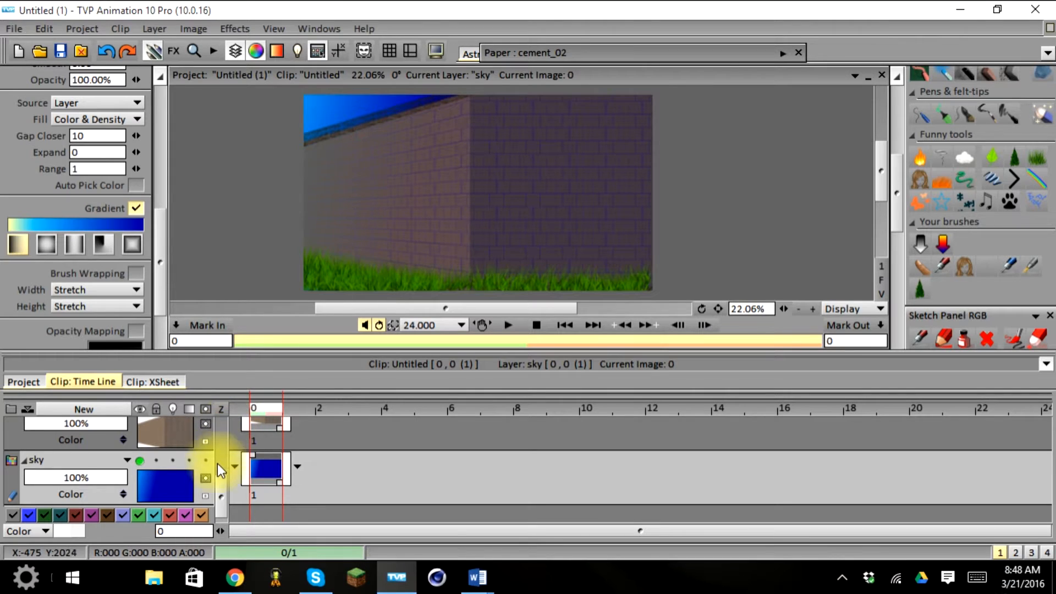
{"action": "left_click_drag", "start_coordinate": [219, 484], "coordinate": [220, 476]}
{"action": "mouse_move", "coordinate": [223, 469]}
{"action": "left_mouse_down"}
{"action": "mouse_move", "coordinate": [222, 447]}
{"action": "mouse_move", "coordinate": [223, 493]}
{"action": "mouse_move", "coordinate": [203, 476]}
{"action": "left_mouse_up"}
{"action": "left_click", "coordinate": [137, 453]}
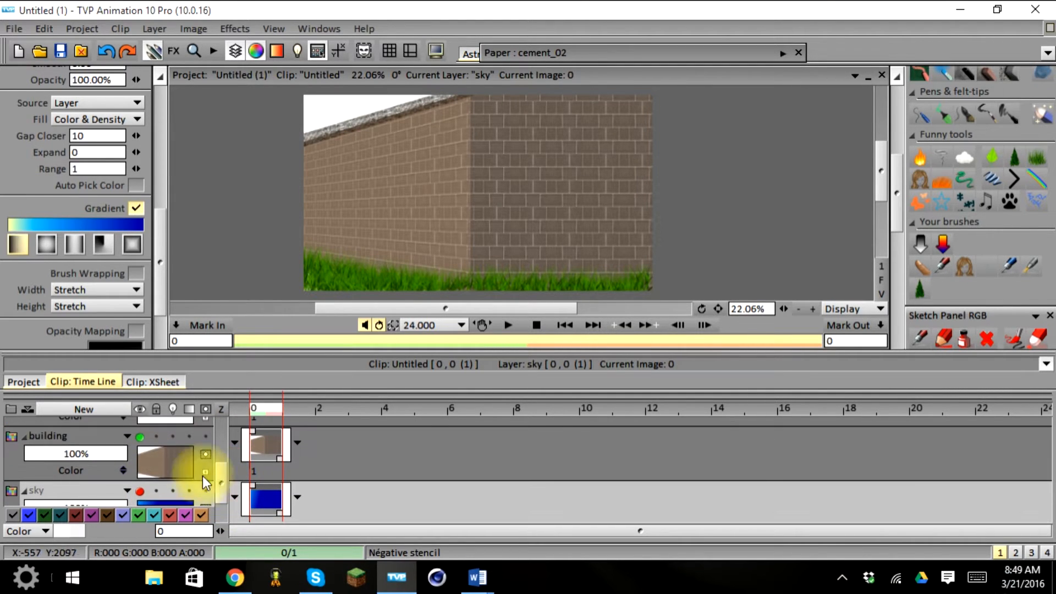
{"action": "left_click", "coordinate": [177, 458]}
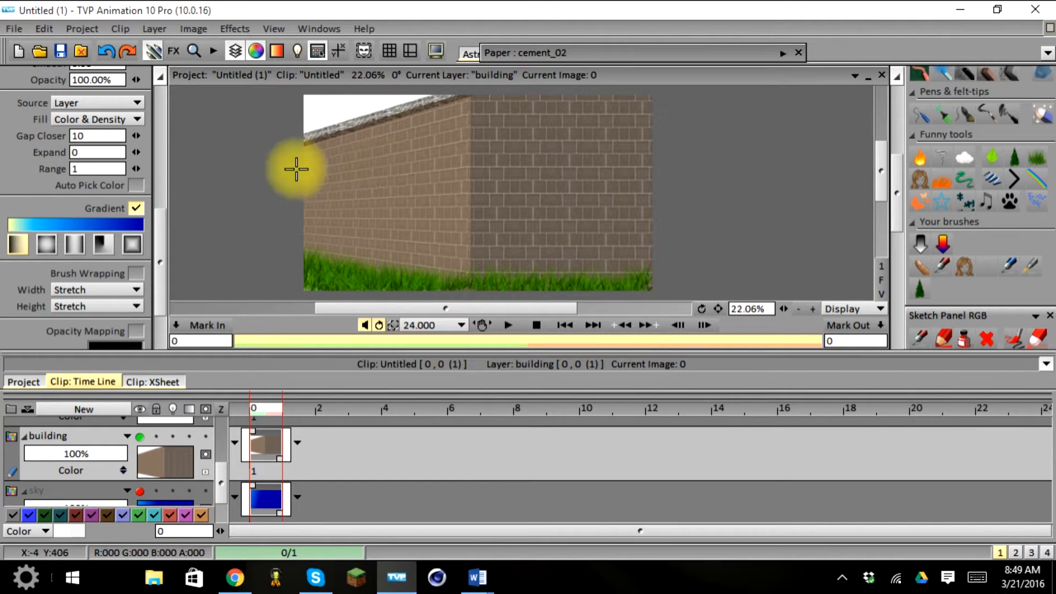
Step: Try to trace a freehand selection along the top edge of the cement roof, and undo it
{"action": "left_click_drag", "start_coordinate": [158, 250], "coordinate": [154, 118]}
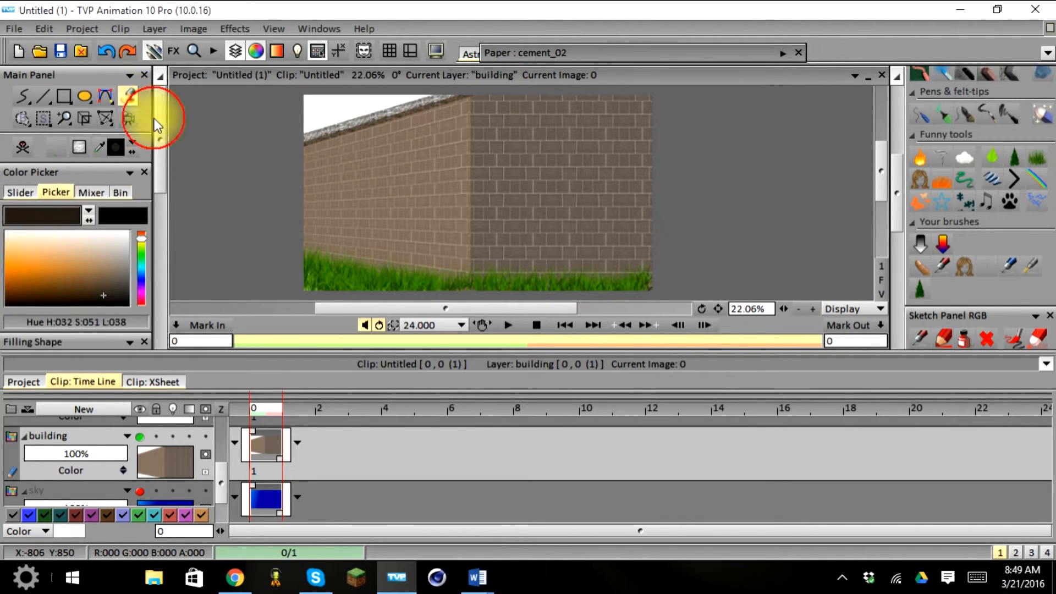
{"action": "left_click", "coordinate": [40, 116]}
{"action": "left_click", "coordinate": [42, 116]}
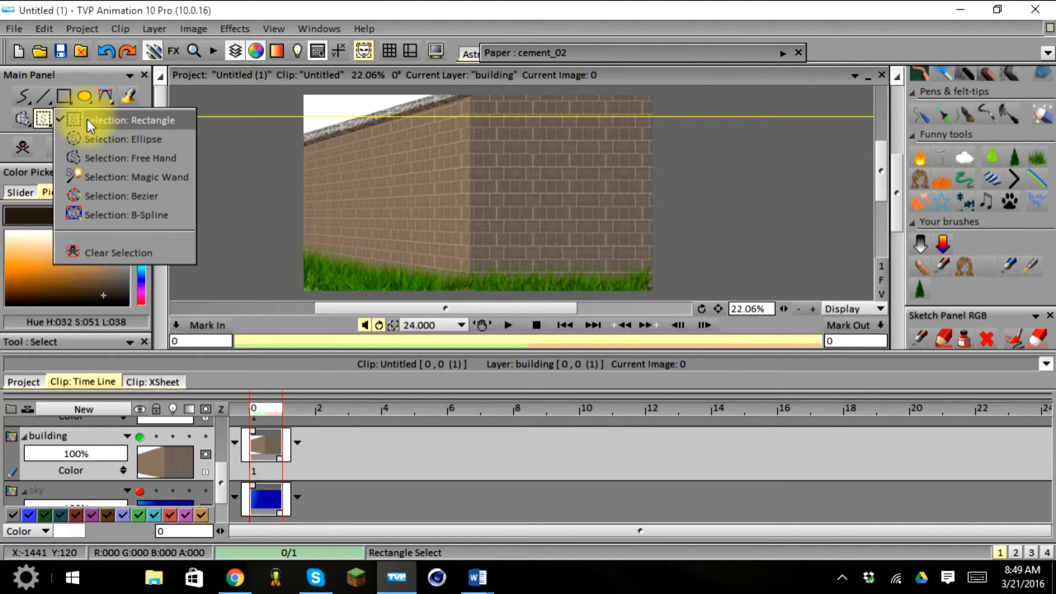
{"action": "left_click", "coordinate": [127, 157]}
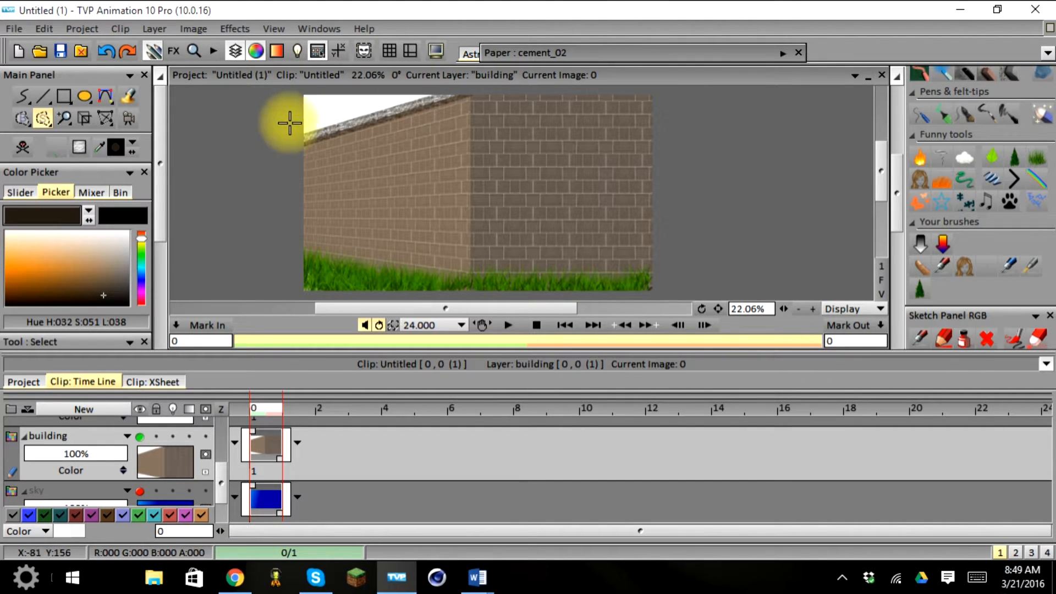
{"action": "left_click_drag", "start_coordinate": [304, 132], "coordinate": [364, 114]}
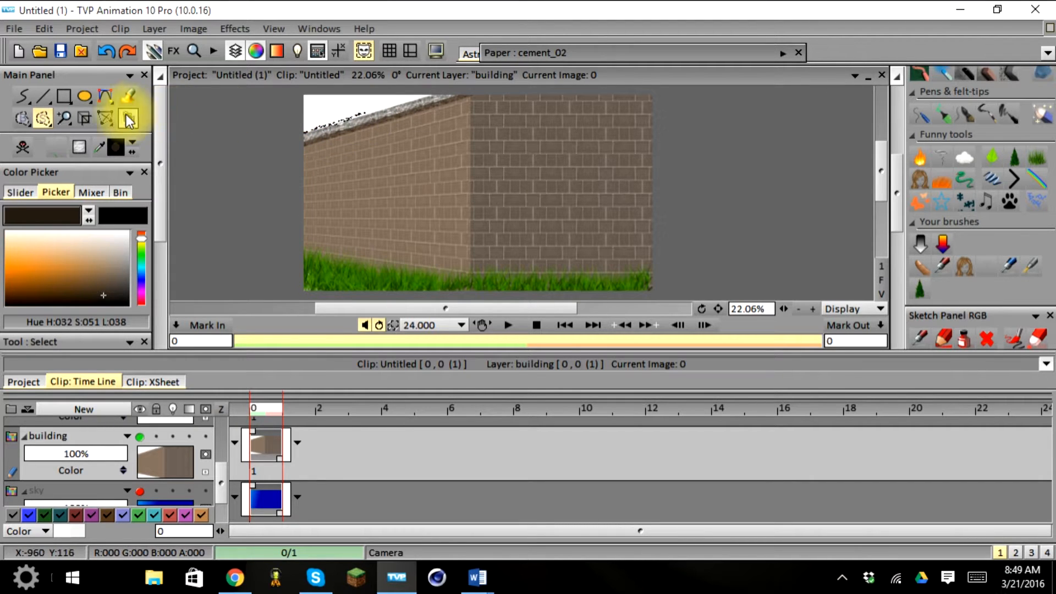
{"action": "left_click", "coordinate": [108, 53]}
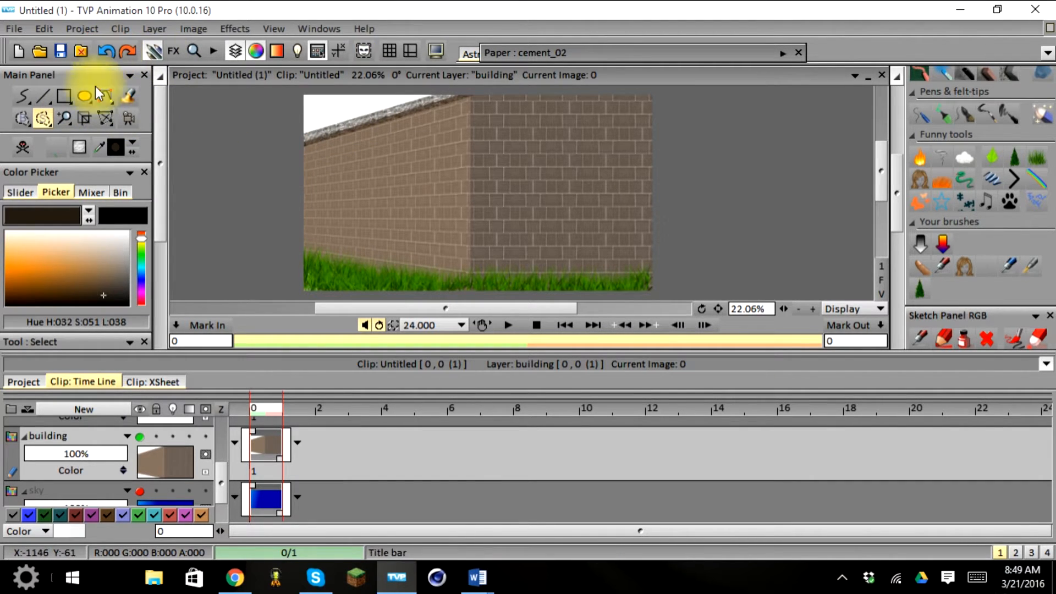
Step: Outline the building with a closed B-spline selection running along the roof's sloping edge and the canvas corners around both walls
{"action": "right_click", "coordinate": [40, 124]}
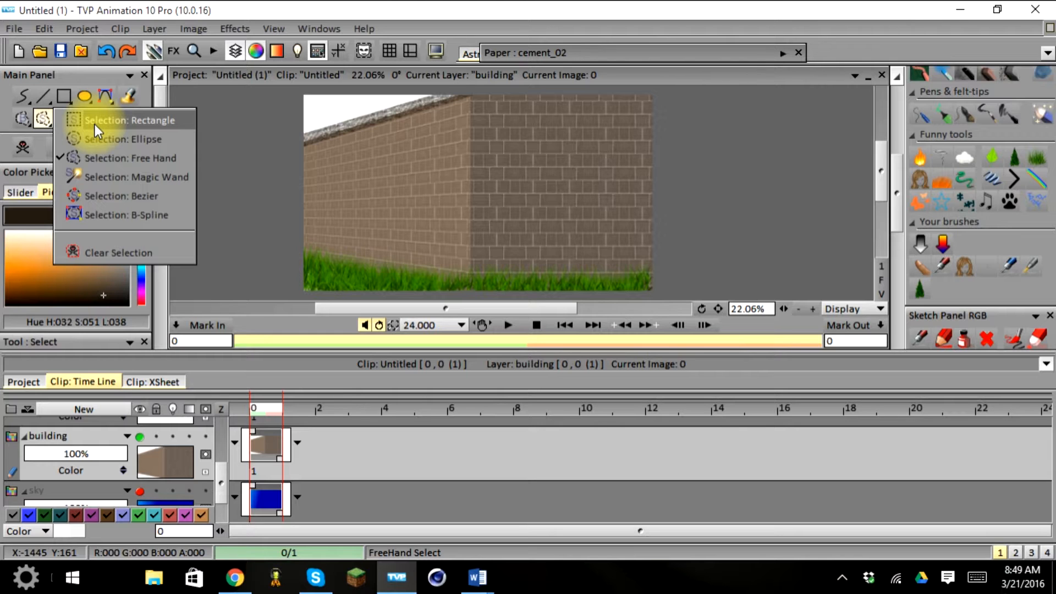
{"action": "left_click", "coordinate": [111, 215]}
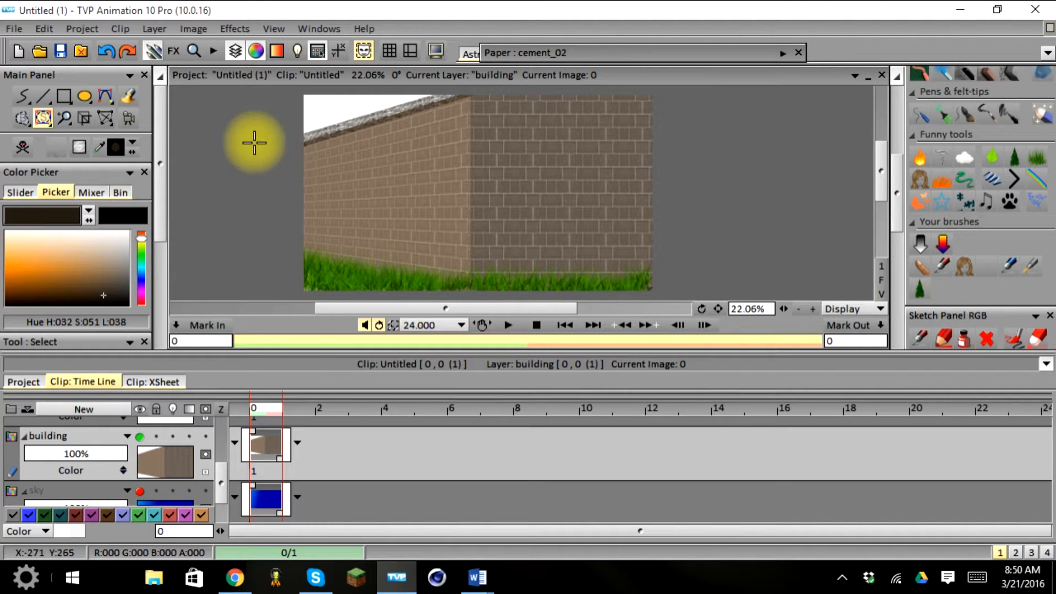
{"action": "left_click", "coordinate": [303, 133]}
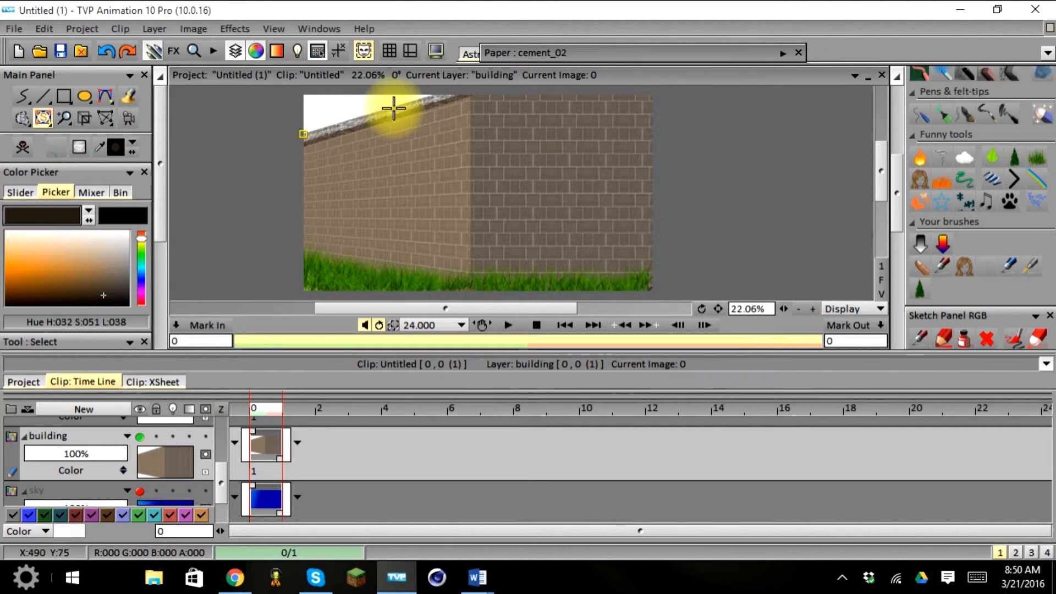
{"action": "left_click", "coordinate": [435, 95]}
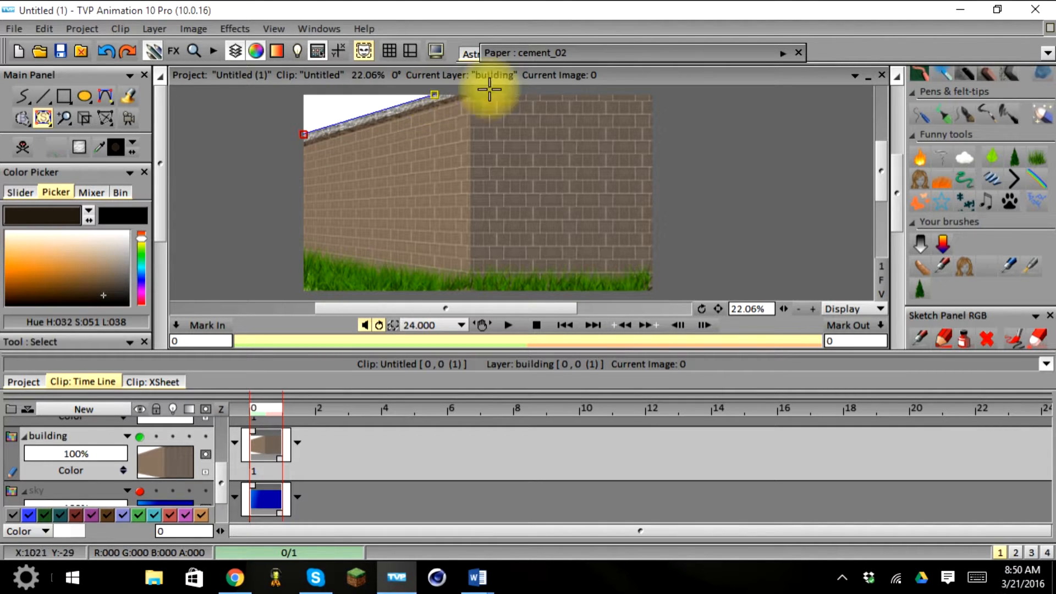
{"action": "left_click", "coordinate": [653, 95]}
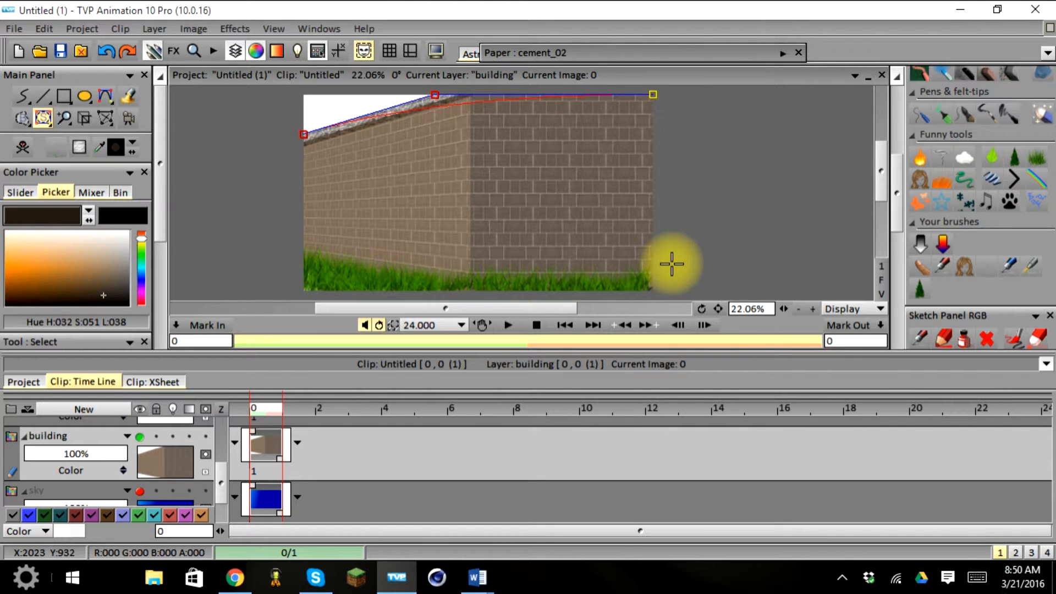
{"action": "left_click", "coordinate": [650, 289]}
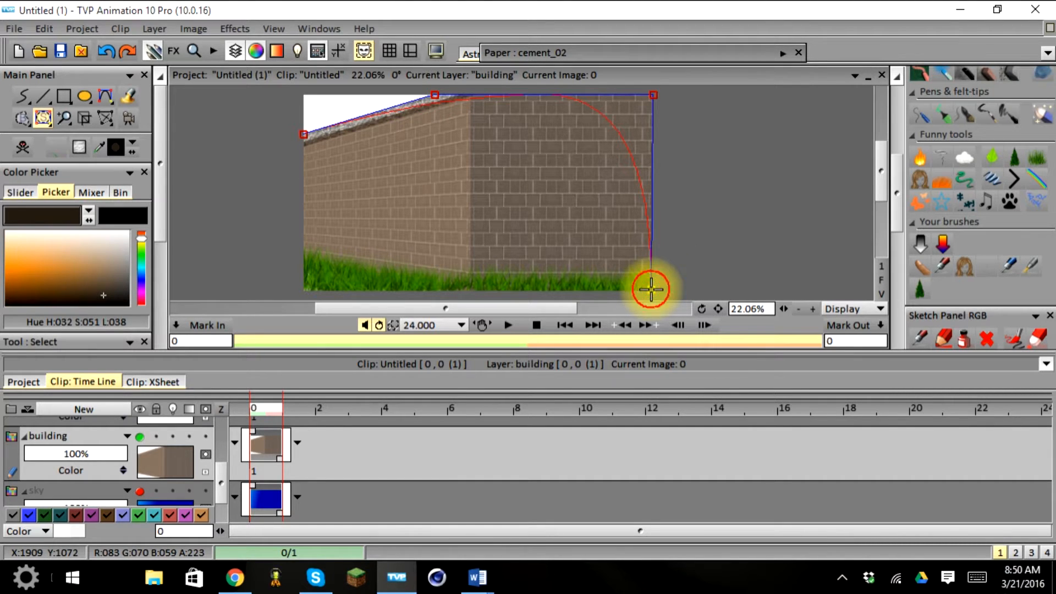
{"action": "left_click", "coordinate": [304, 290]}
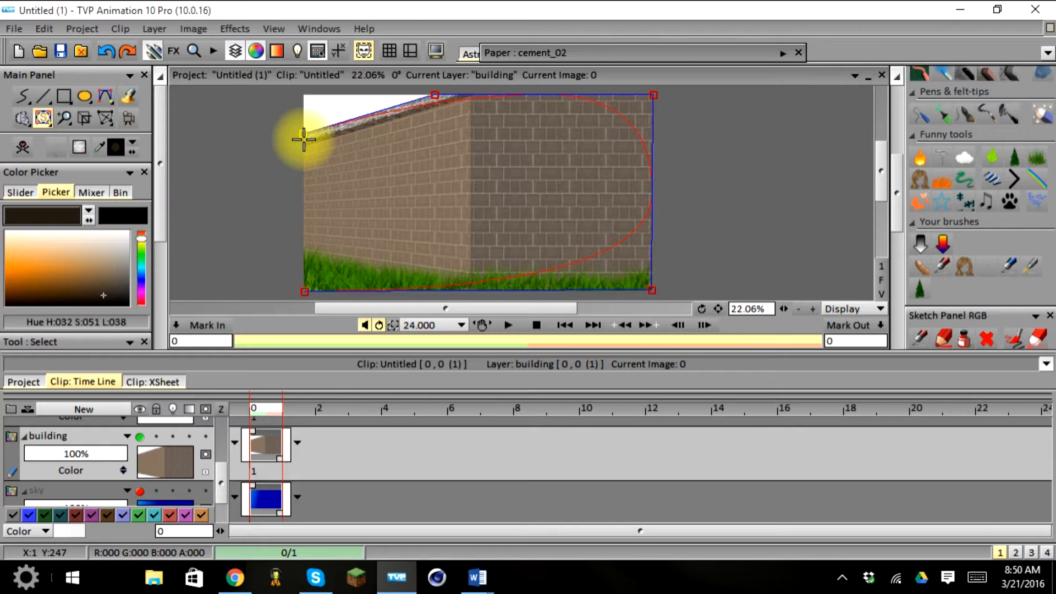
{"action": "left_click", "coordinate": [303, 291]}
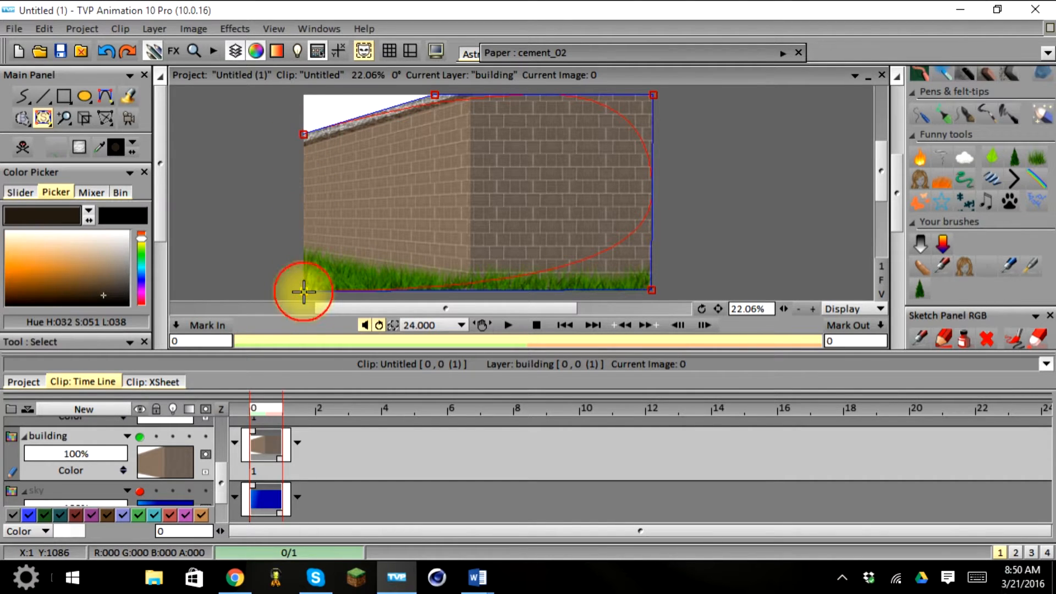
{"action": "right_click", "coordinate": [303, 142]}
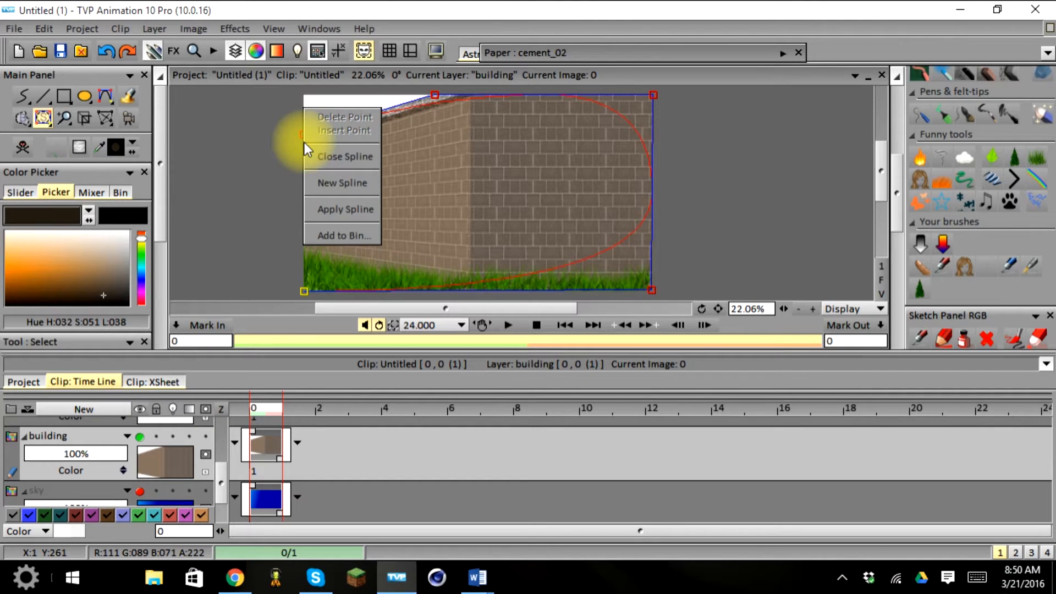
{"action": "left_click", "coordinate": [328, 158]}
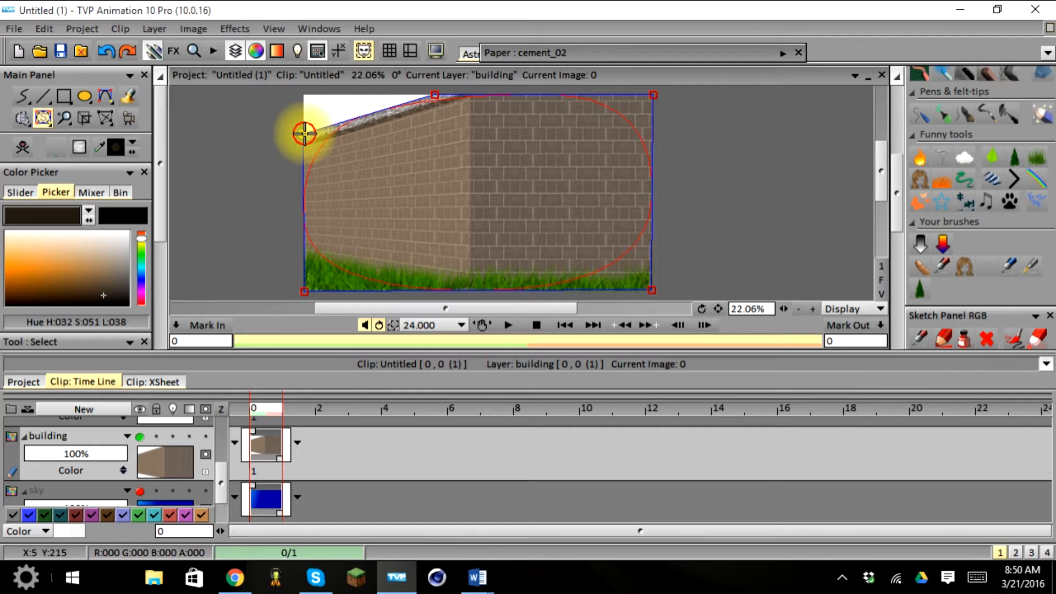
Step: Adjust and delete the spline point at the low outer end of the roof edge
{"action": "mouse_move", "coordinate": [301, 135]}
{"action": "left_mouse_down"}
{"action": "mouse_move", "coordinate": [283, 122]}
{"action": "mouse_move", "coordinate": [302, 132]}
{"action": "left_mouse_up"}
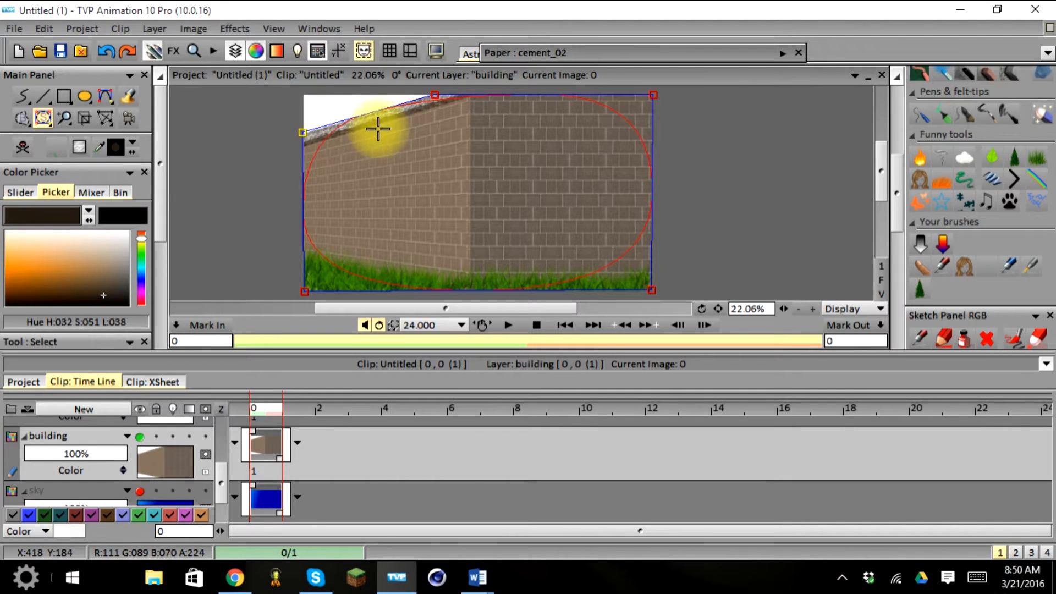
{"action": "right_click", "coordinate": [302, 133]}
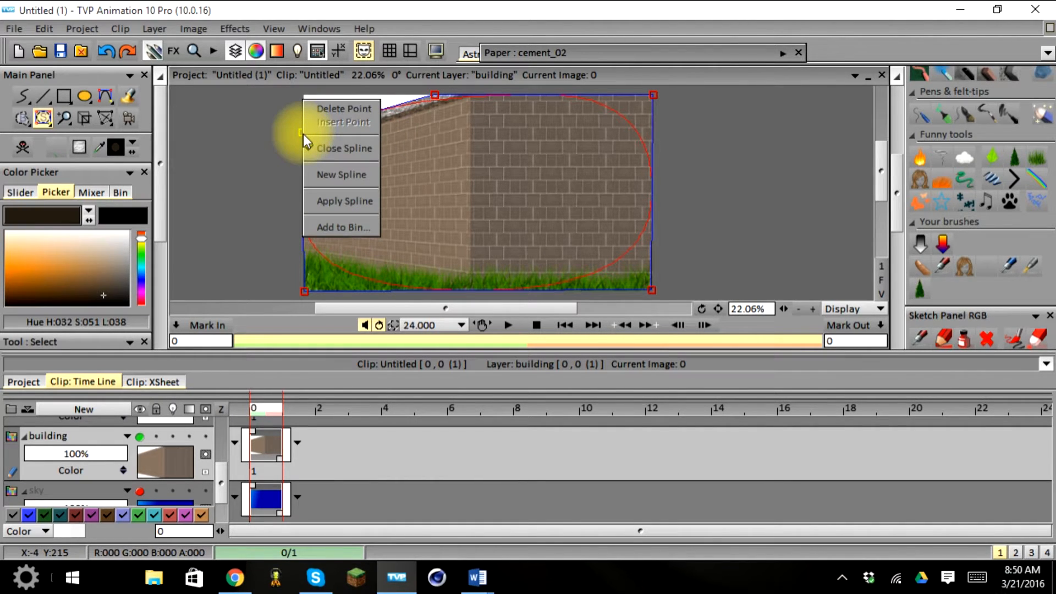
{"action": "left_click", "coordinate": [324, 109]}
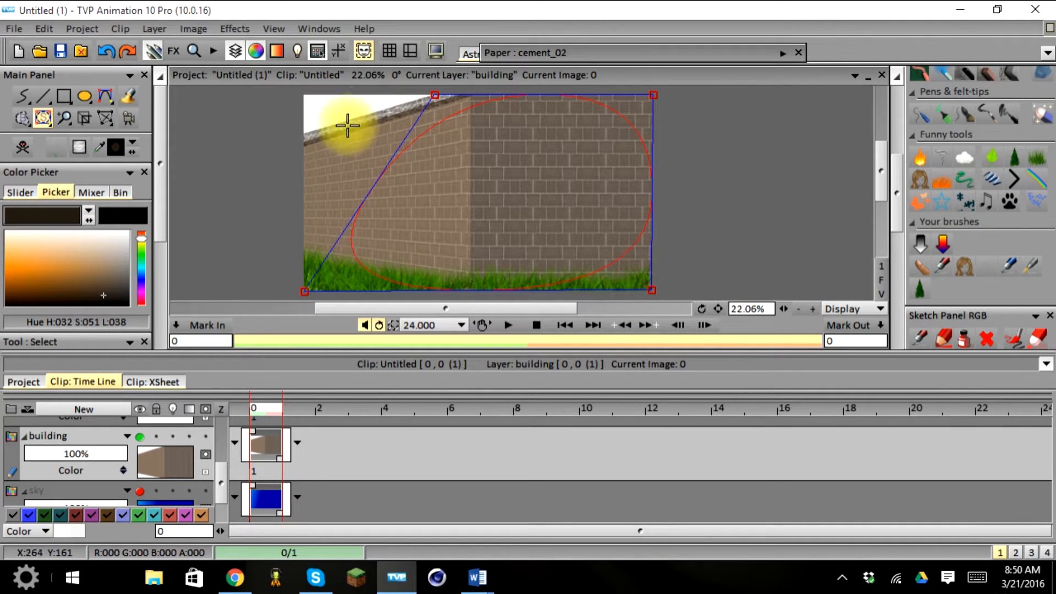
{"action": "left_click_drag", "start_coordinate": [161, 193], "coordinate": [203, 147]}
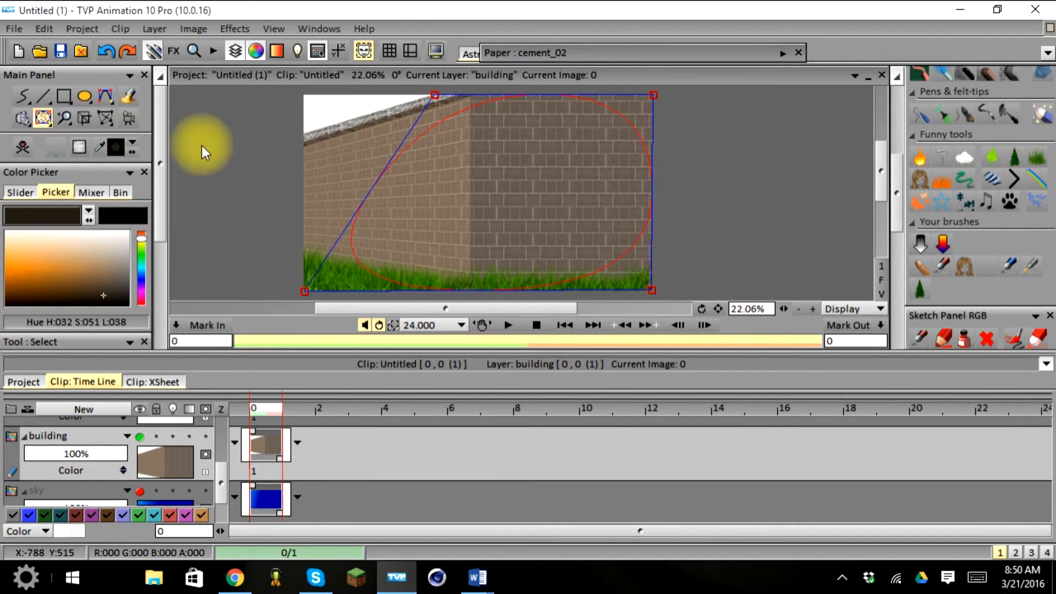
Step: Replace the B-spline with a freehand selection around the whole building, traced along the top edge of the cement roof
{"action": "left_click", "coordinate": [31, 93]}
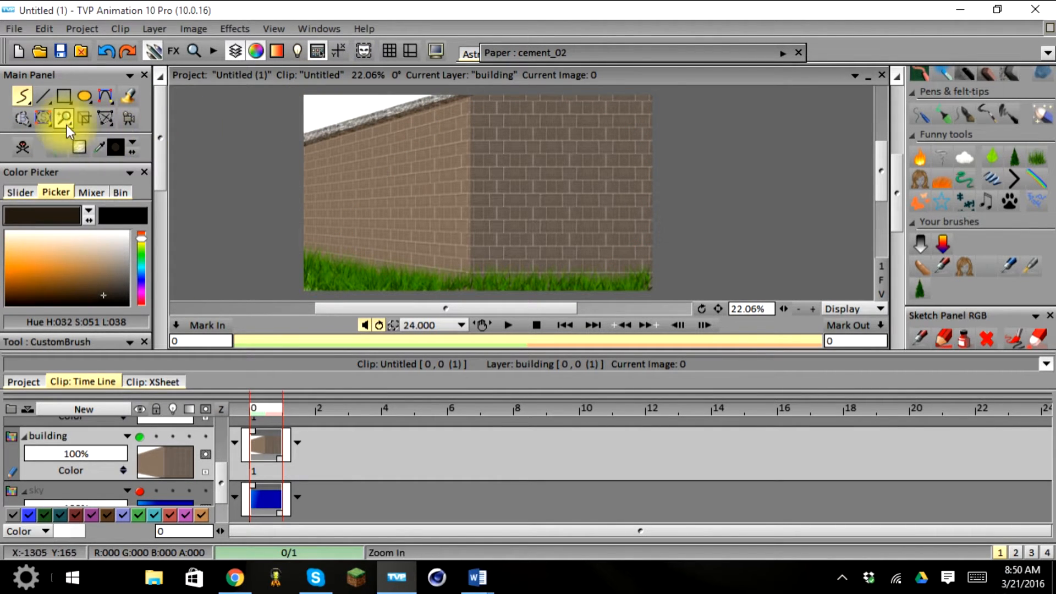
{"action": "left_click", "coordinate": [42, 118]}
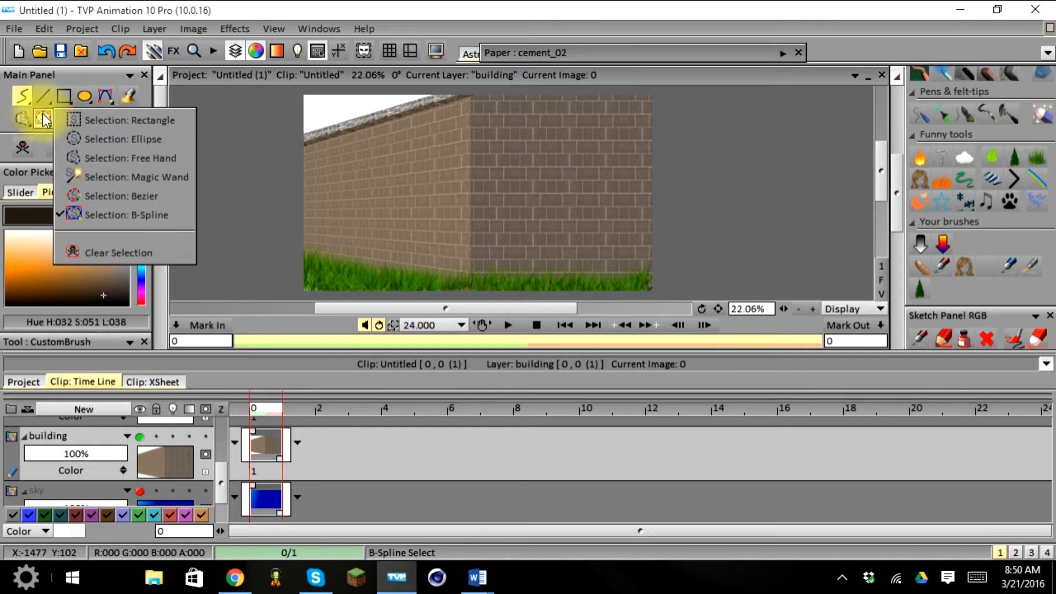
{"action": "left_click", "coordinate": [134, 158]}
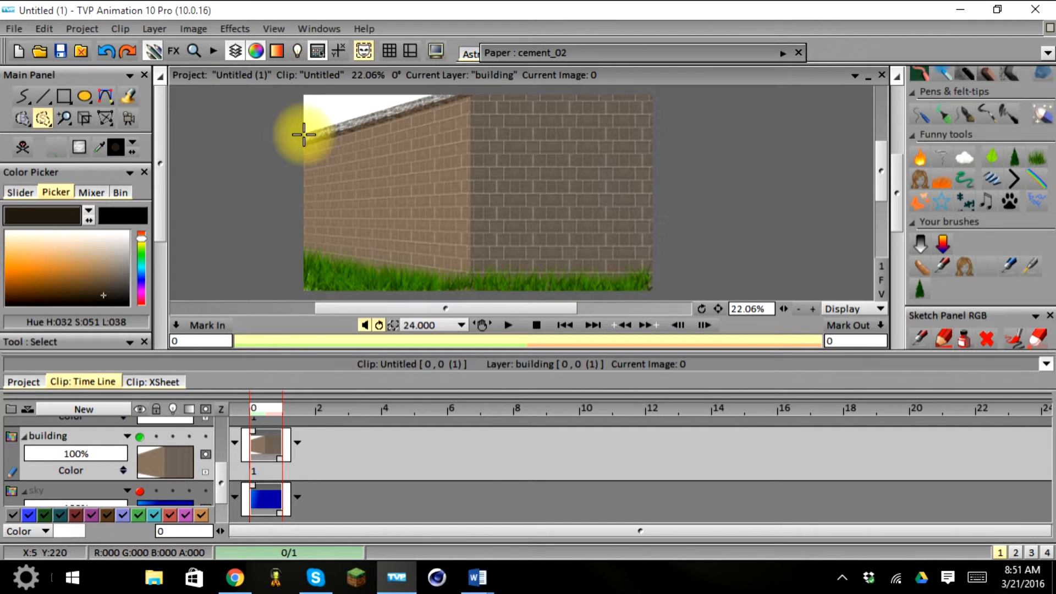
{"action": "mouse_move", "coordinate": [301, 134]}
{"action": "left_mouse_down"}
{"action": "mouse_move", "coordinate": [430, 89]}
{"action": "mouse_move", "coordinate": [646, 94]}
{"action": "mouse_move", "coordinate": [667, 114]}
{"action": "mouse_move", "coordinate": [667, 274]}
{"action": "mouse_move", "coordinate": [650, 290]}
{"action": "mouse_move", "coordinate": [601, 297]}
{"action": "mouse_move", "coordinate": [390, 299]}
{"action": "mouse_move", "coordinate": [290, 288]}
{"action": "mouse_move", "coordinate": [290, 166]}
{"action": "mouse_move", "coordinate": [317, 114]}
{"action": "left_mouse_up"}
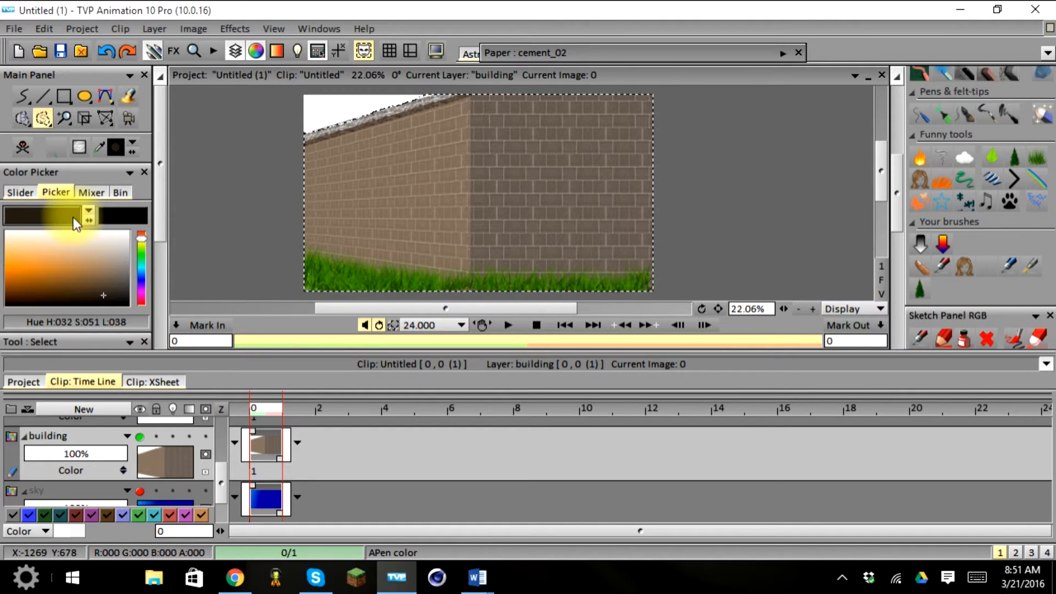
Step: Add a layer named mask under the building layer, and darken the fill colour to H 034, S 053, L 019
{"action": "left_click", "coordinate": [80, 408]}
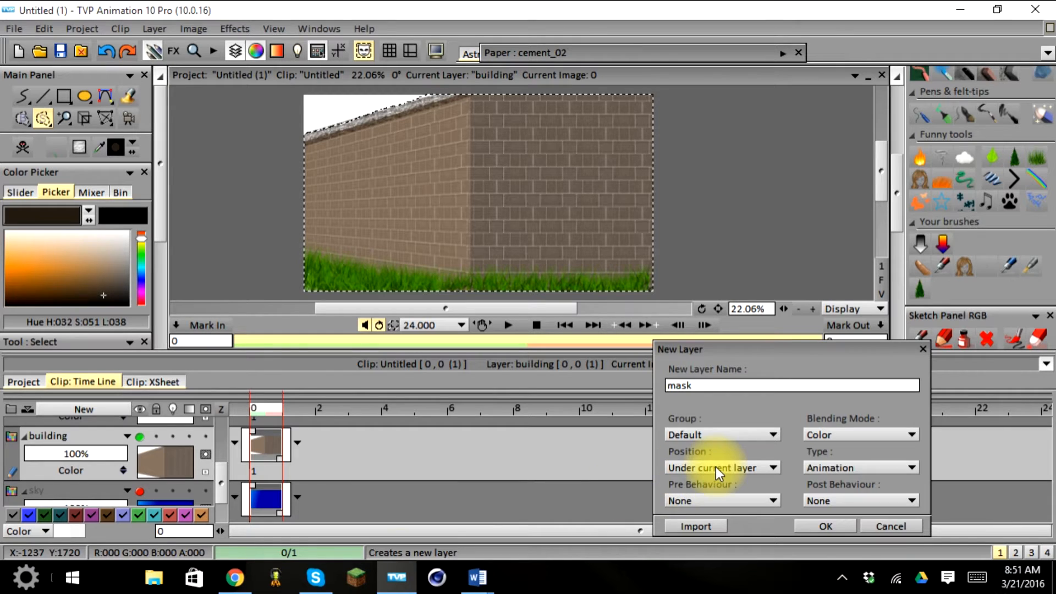
{"action": "left_click", "coordinate": [826, 526]}
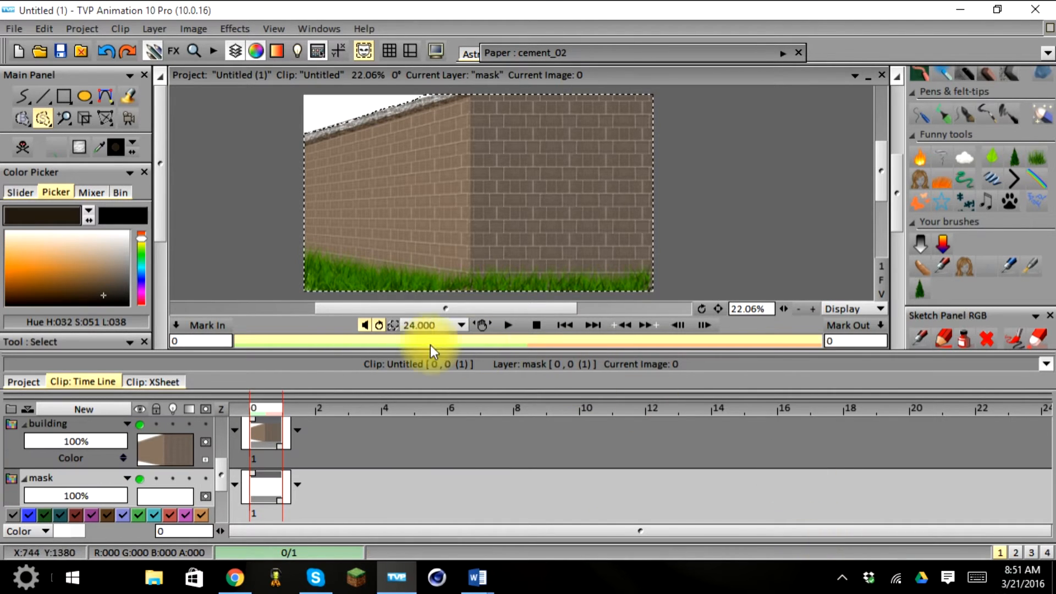
{"action": "left_click", "coordinate": [128, 95]}
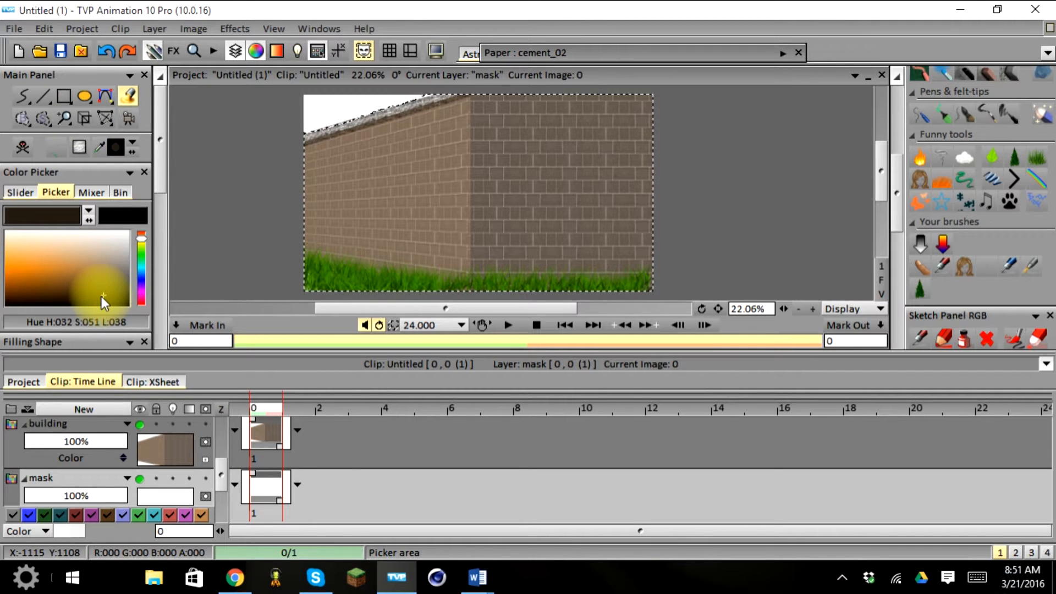
{"action": "left_click_drag", "start_coordinate": [102, 295], "coordinate": [100, 302]}
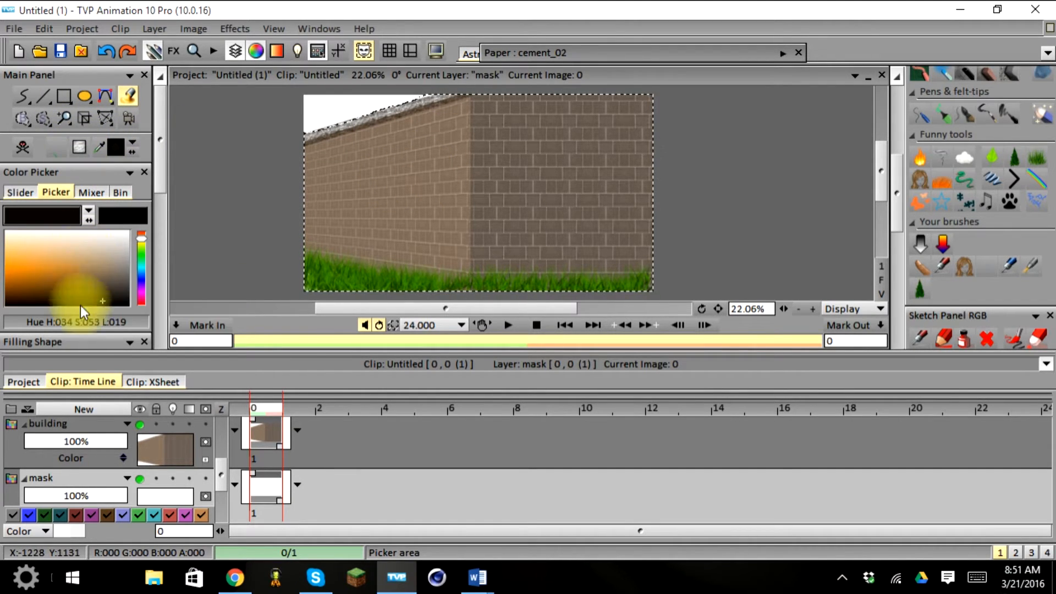
Step: Try to fill the selected area on the mask layer with the blue gradient, and undo it
{"action": "scroll", "coordinate": [219, 478], "scroll_direction": "down", "scroll_amount": 2}
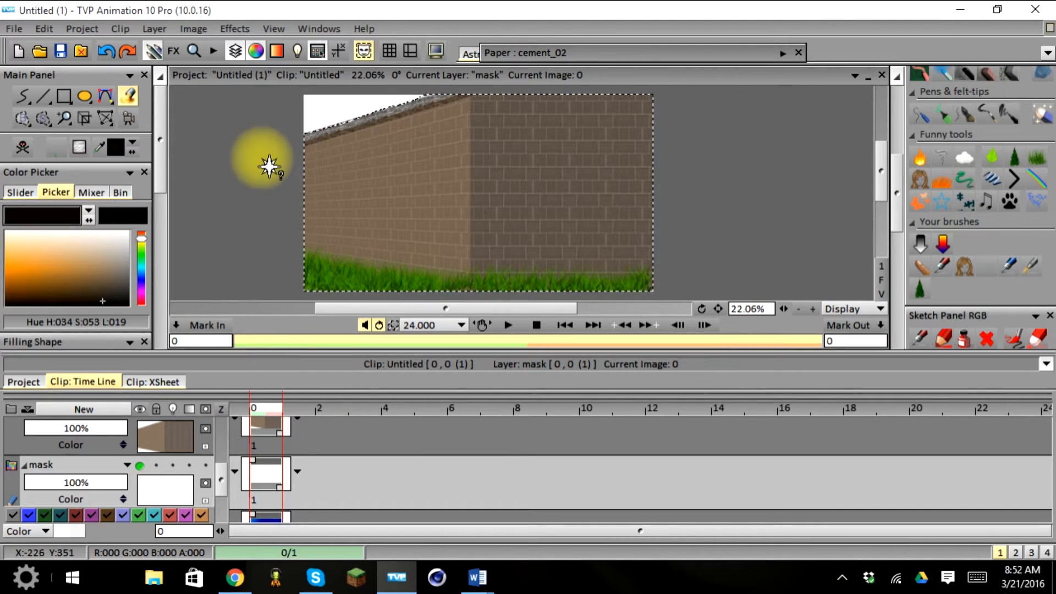
{"action": "left_click_drag", "start_coordinate": [254, 158], "coordinate": [397, 177]}
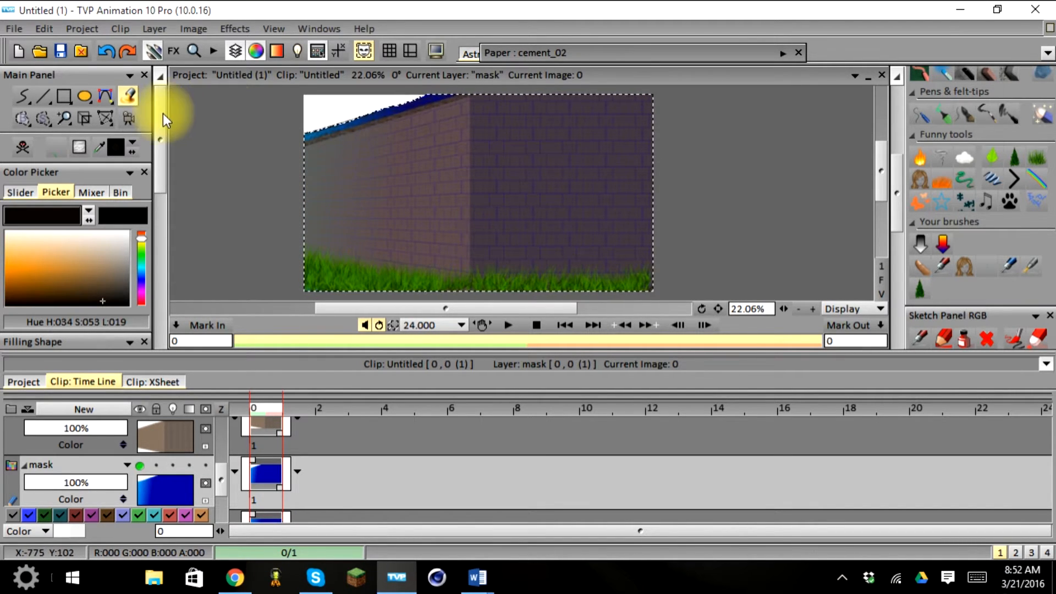
{"action": "left_click", "coordinate": [108, 50]}
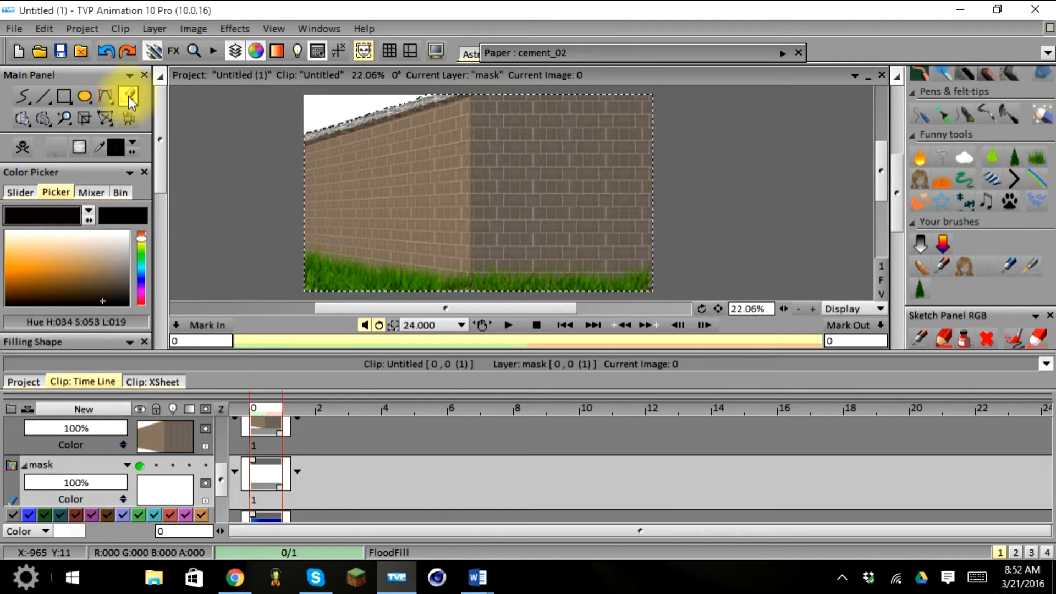
Step: Turn off the gradient option for the flood fill so it uses the solid colour
{"action": "left_click_drag", "start_coordinate": [157, 133], "coordinate": [160, 242]}
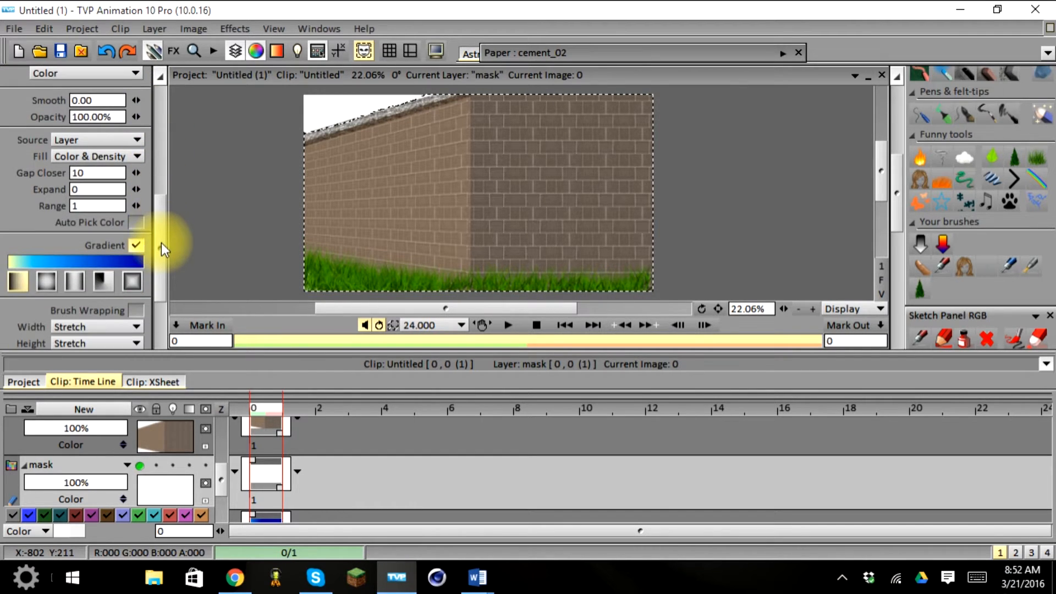
{"action": "left_click", "coordinate": [134, 244]}
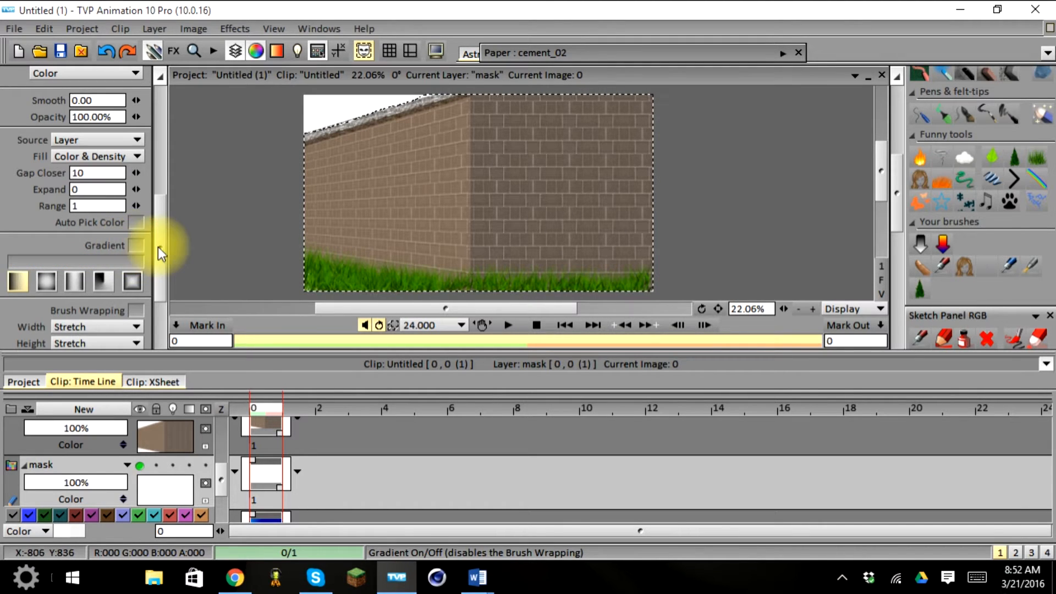
{"action": "left_click_drag", "start_coordinate": [160, 246], "coordinate": [160, 173]}
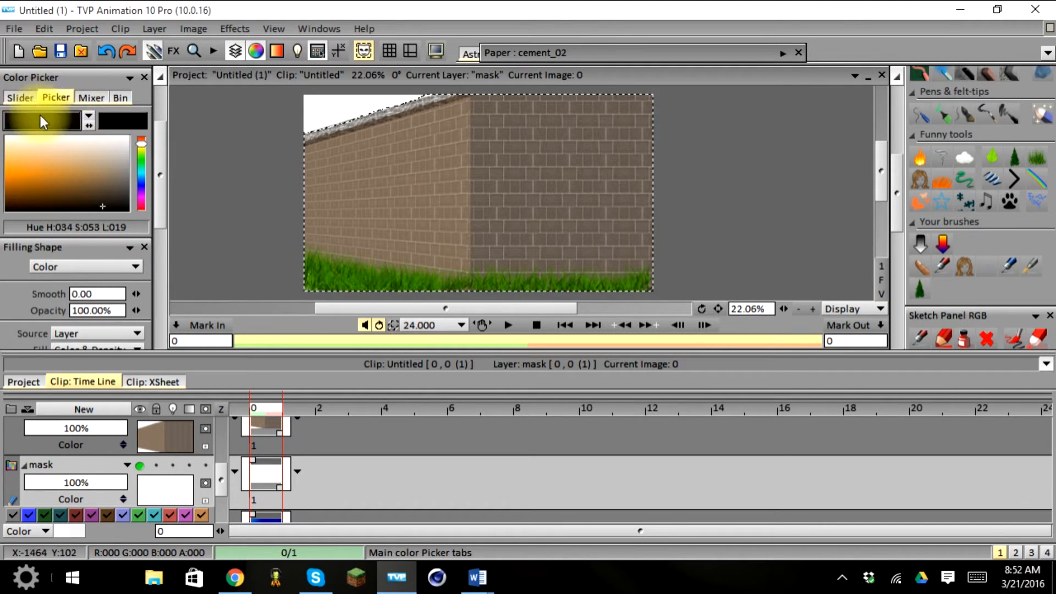
Step: Try to fill the selected building area with the solid near-black colour, undo the fill and clear the selection
{"action": "left_click", "coordinate": [453, 203]}
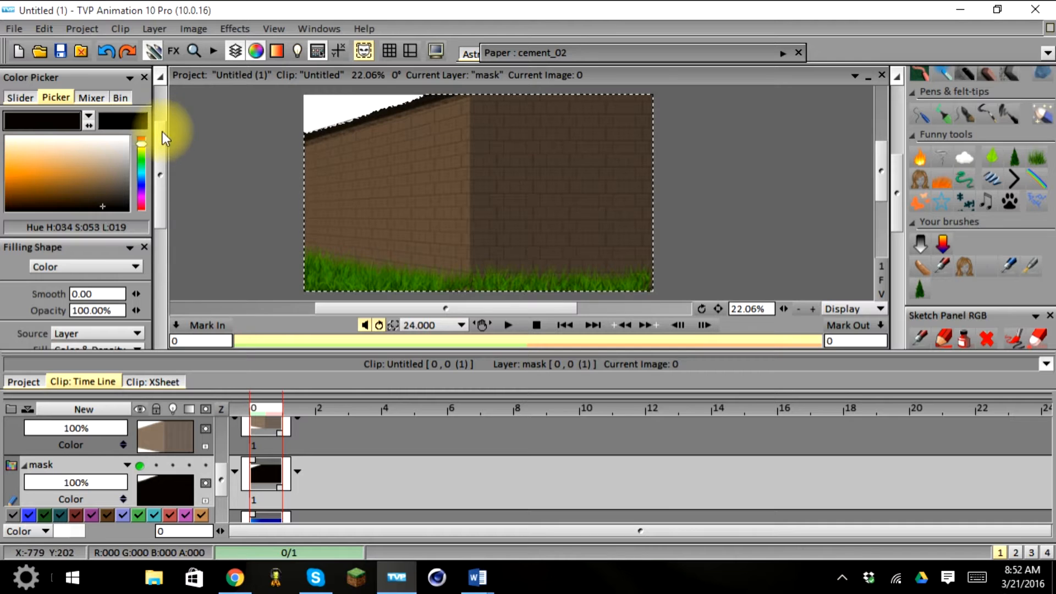
{"action": "left_click", "coordinate": [104, 53]}
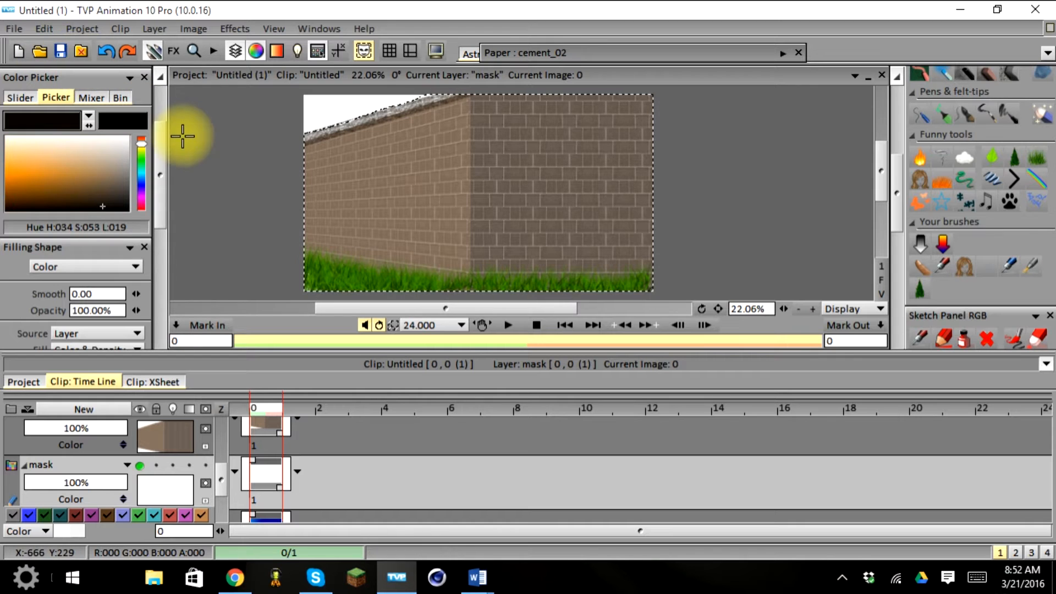
{"action": "scroll", "coordinate": [157, 173], "scroll_direction": "up", "scroll_amount": 3}
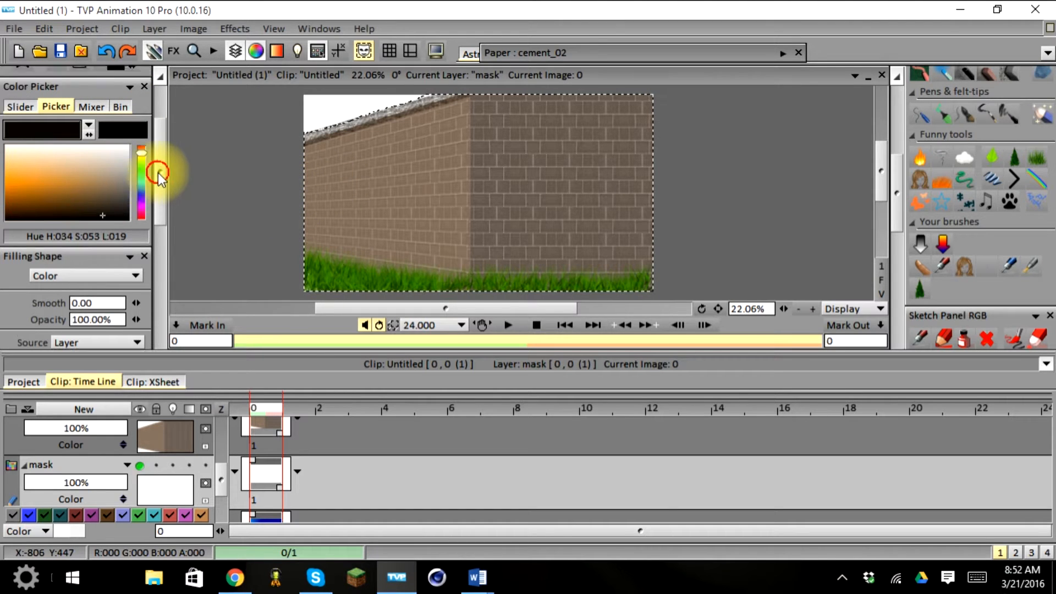
{"action": "right_click", "coordinate": [40, 118]}
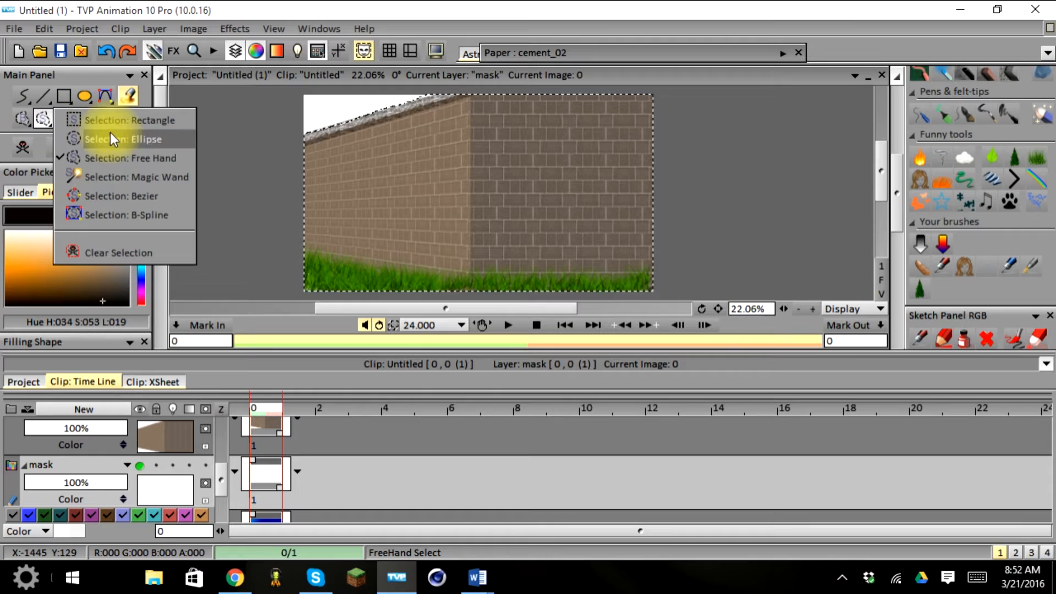
{"action": "left_click", "coordinate": [117, 156]}
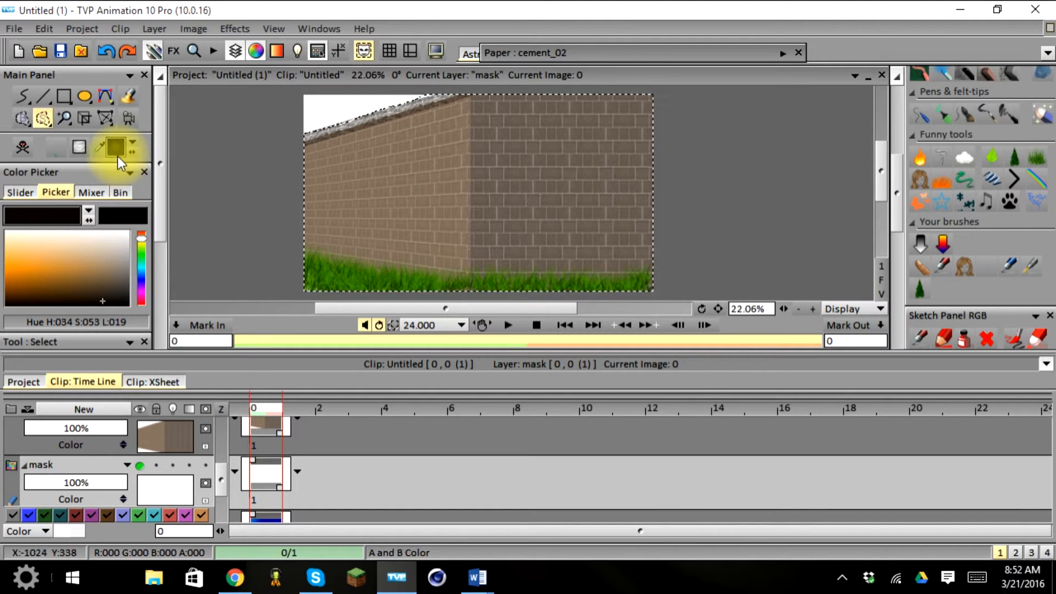
{"action": "right_click", "coordinate": [44, 120]}
{"action": "left_click", "coordinate": [98, 249]}
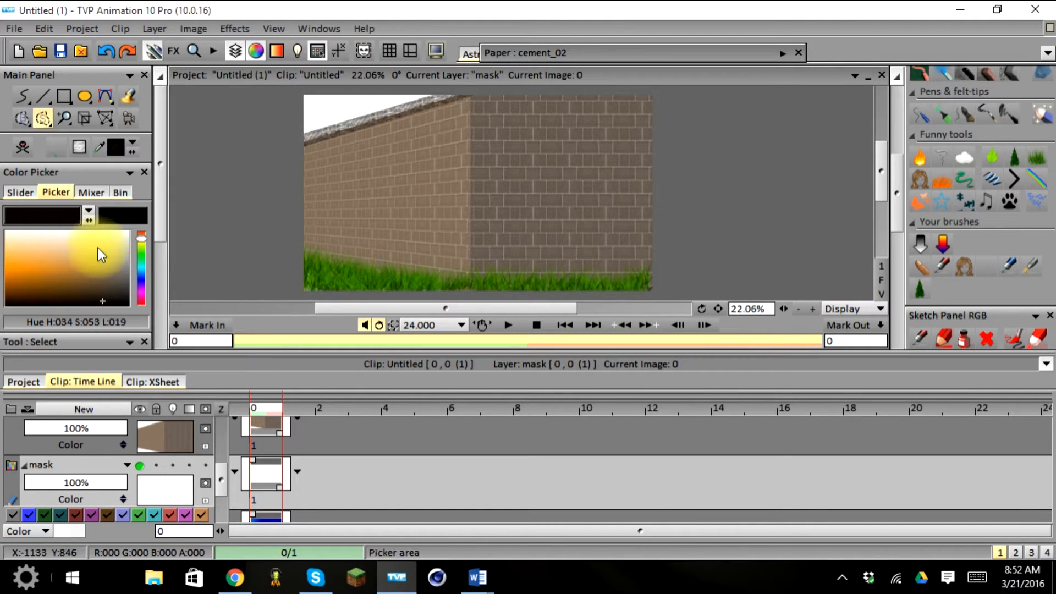
Step: Trace a freehand selection along the lower edge of the cement roof and around both brick walls and the grass
{"action": "right_click", "coordinate": [42, 126]}
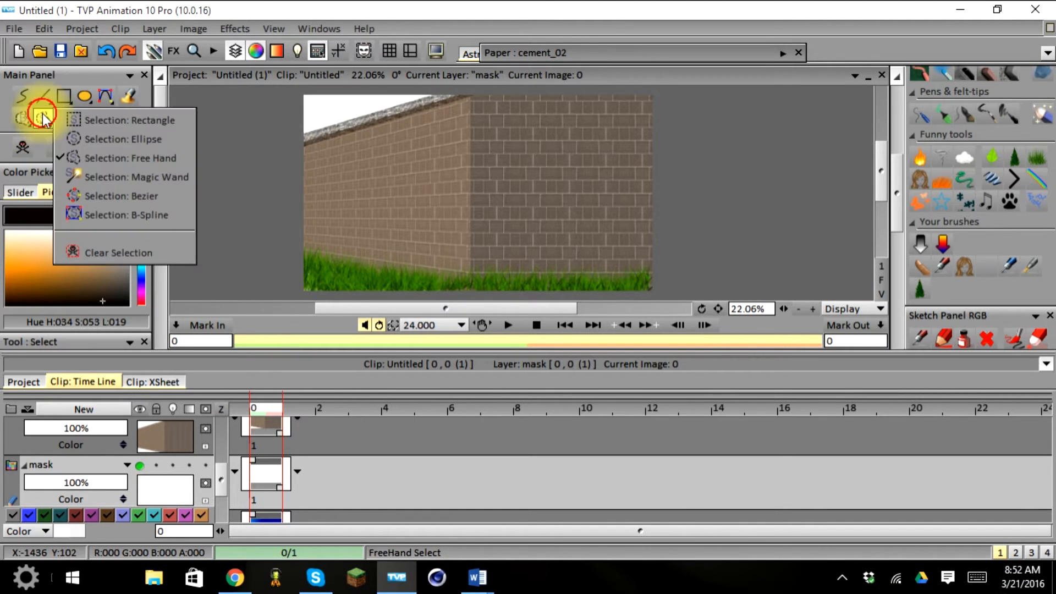
{"action": "left_click", "coordinate": [95, 159]}
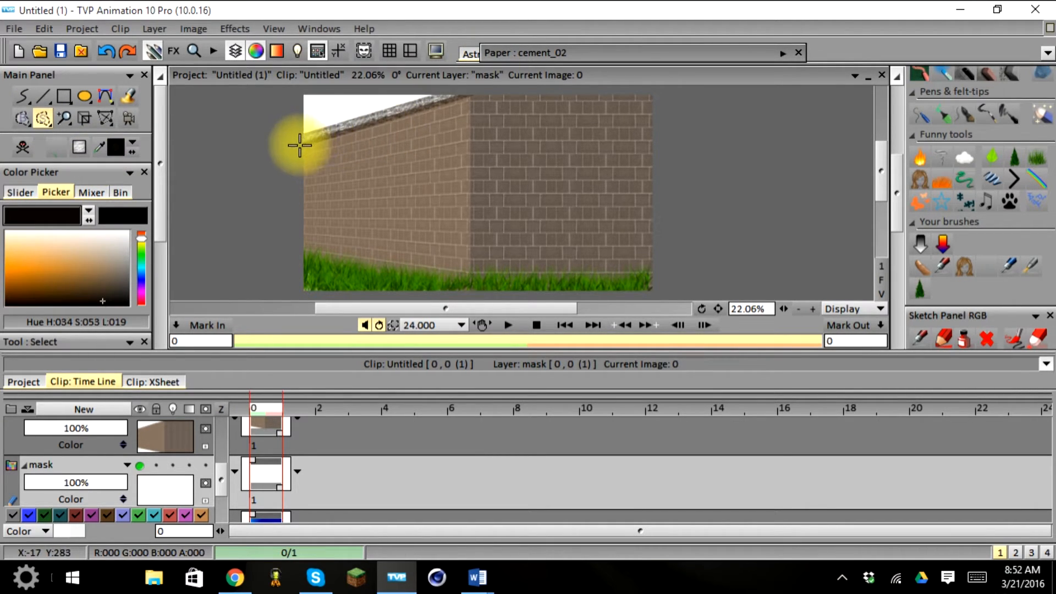
{"action": "mouse_move", "coordinate": [299, 147]}
{"action": "left_mouse_down"}
{"action": "mouse_move", "coordinate": [451, 94]}
{"action": "mouse_move", "coordinate": [587, 82]}
{"action": "mouse_move", "coordinate": [656, 95]}
{"action": "mouse_move", "coordinate": [679, 170]}
{"action": "mouse_move", "coordinate": [667, 271]}
{"action": "mouse_move", "coordinate": [637, 297]}
{"action": "mouse_move", "coordinate": [554, 304]}
{"action": "mouse_move", "coordinate": [287, 292]}
{"action": "mouse_move", "coordinate": [271, 191]}
{"action": "mouse_move", "coordinate": [301, 135]}
{"action": "left_mouse_up"}
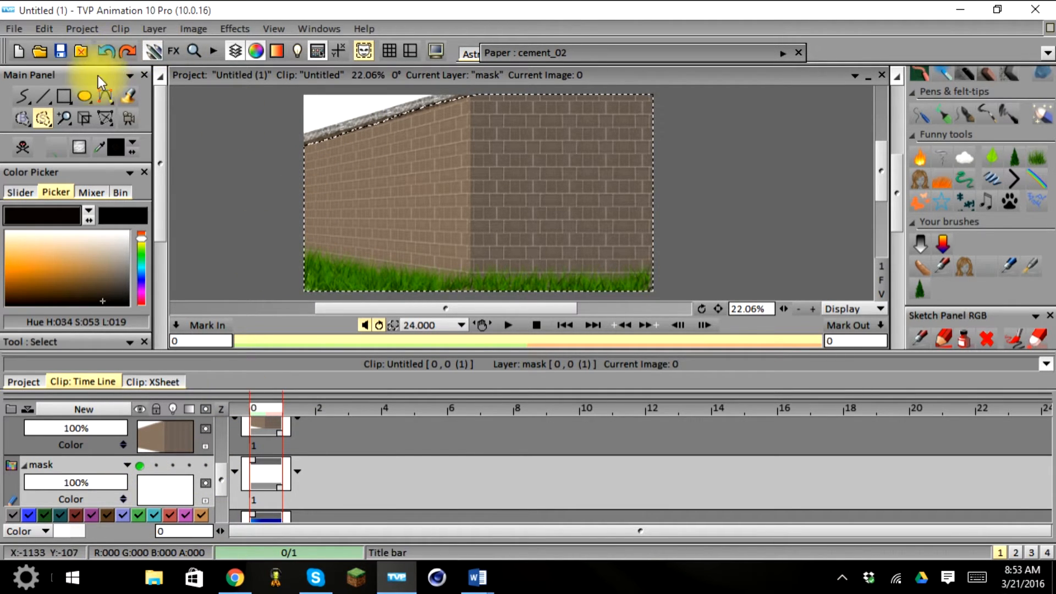
Step: Flood-fill the selection on the mask layer with the solid near-black colour and clear the selection
{"action": "left_click", "coordinate": [140, 96]}
{"action": "left_click", "coordinate": [366, 154]}
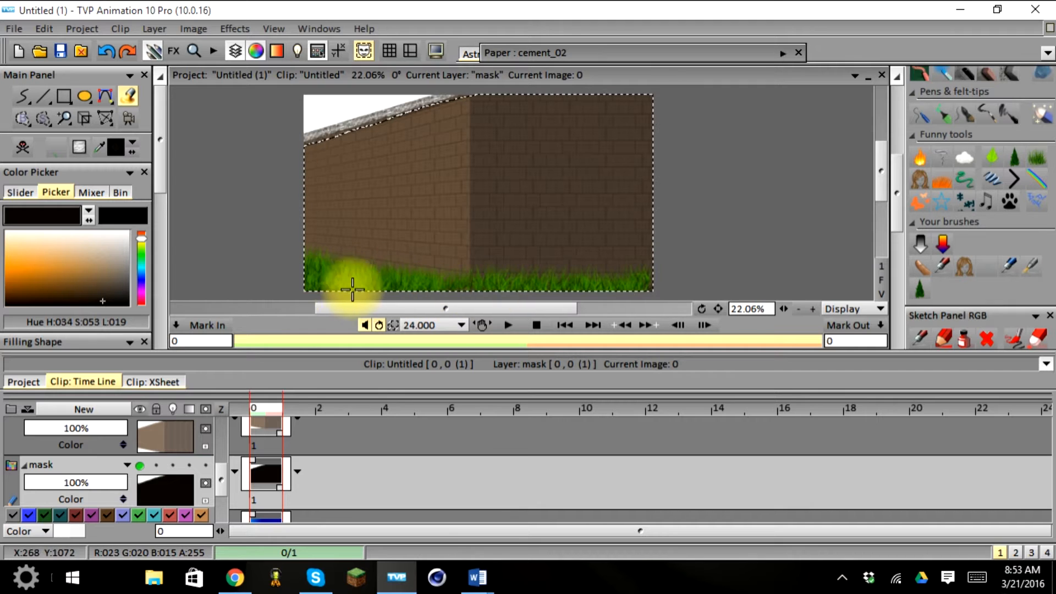
{"action": "left_click", "coordinate": [40, 117]}
{"action": "right_click", "coordinate": [41, 118]}
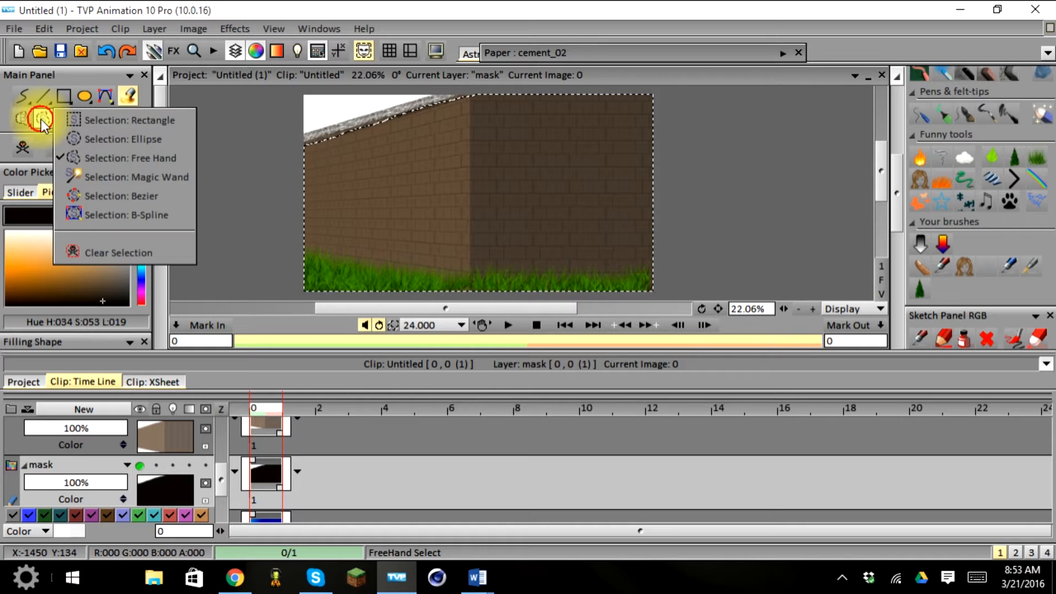
{"action": "left_click", "coordinate": [90, 253]}
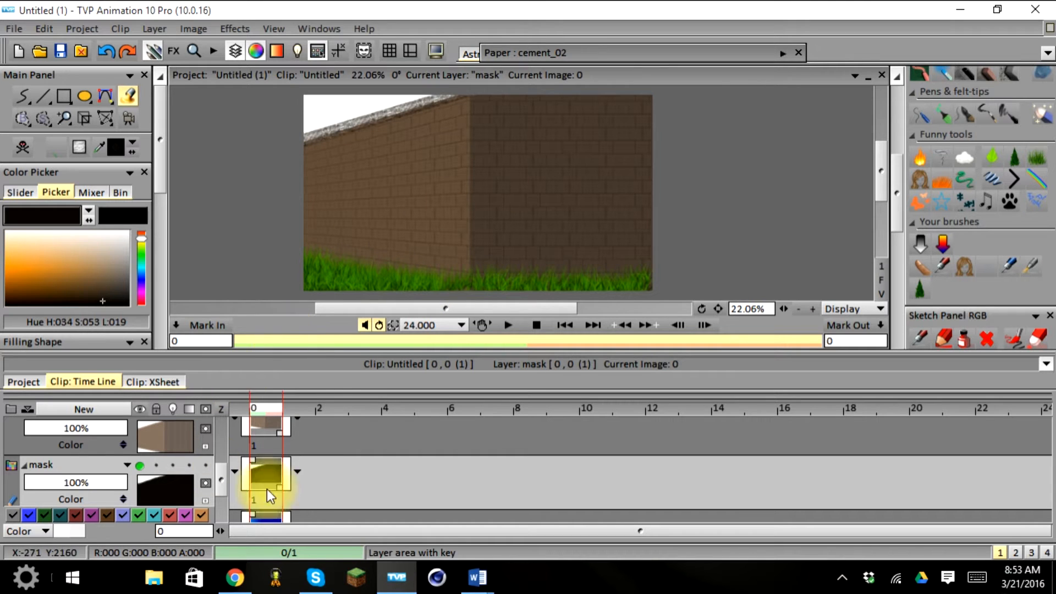
Step: Make the sky layer current and turn the flood fill's gradient option back on
{"action": "left_click_drag", "start_coordinate": [220, 479], "coordinate": [220, 497]}
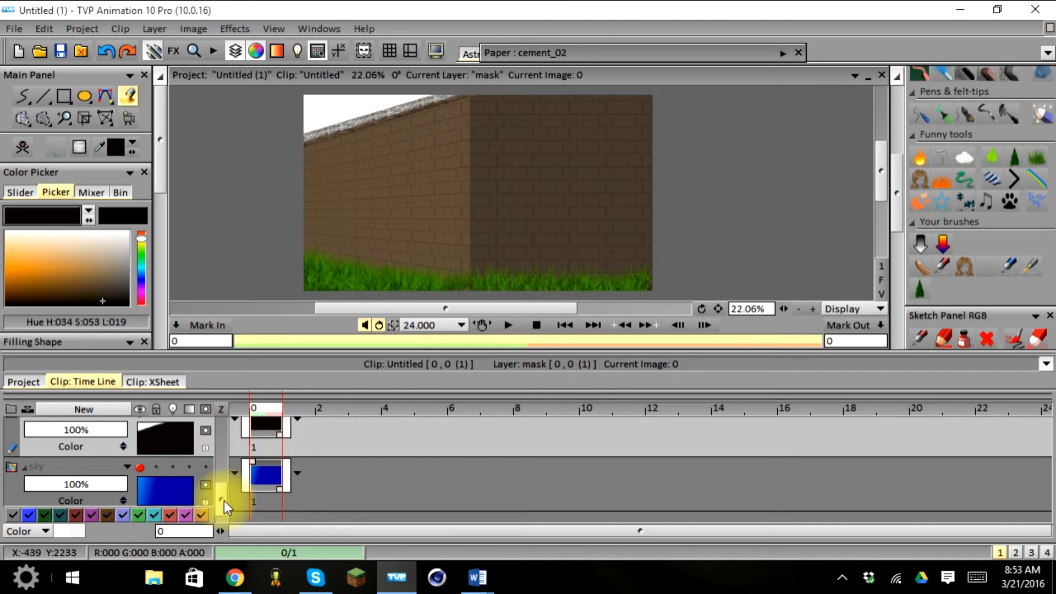
{"action": "left_click_drag", "start_coordinate": [222, 501], "coordinate": [223, 510]}
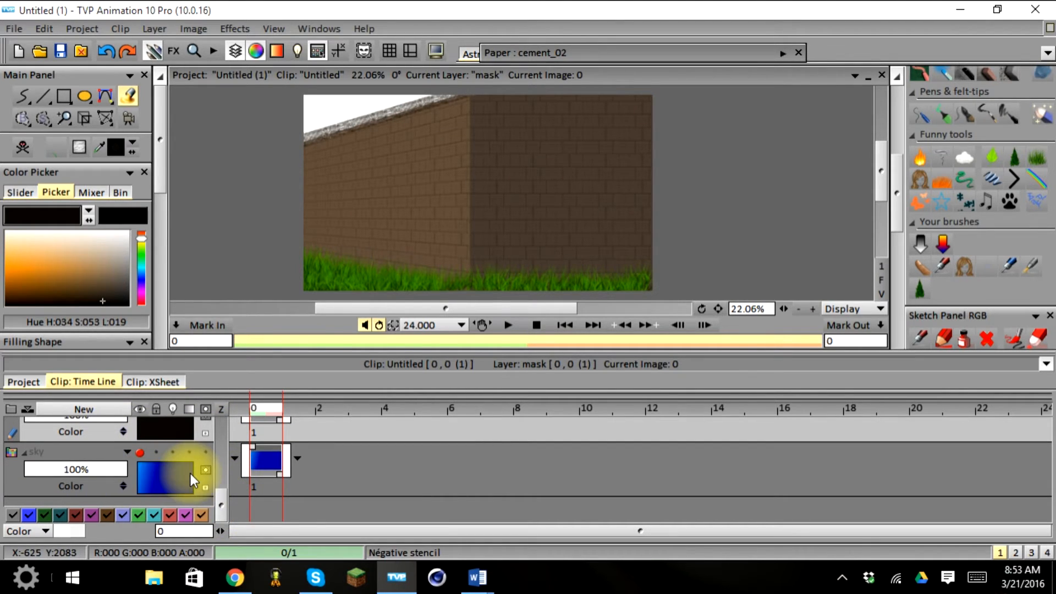
{"action": "left_click", "coordinate": [164, 488]}
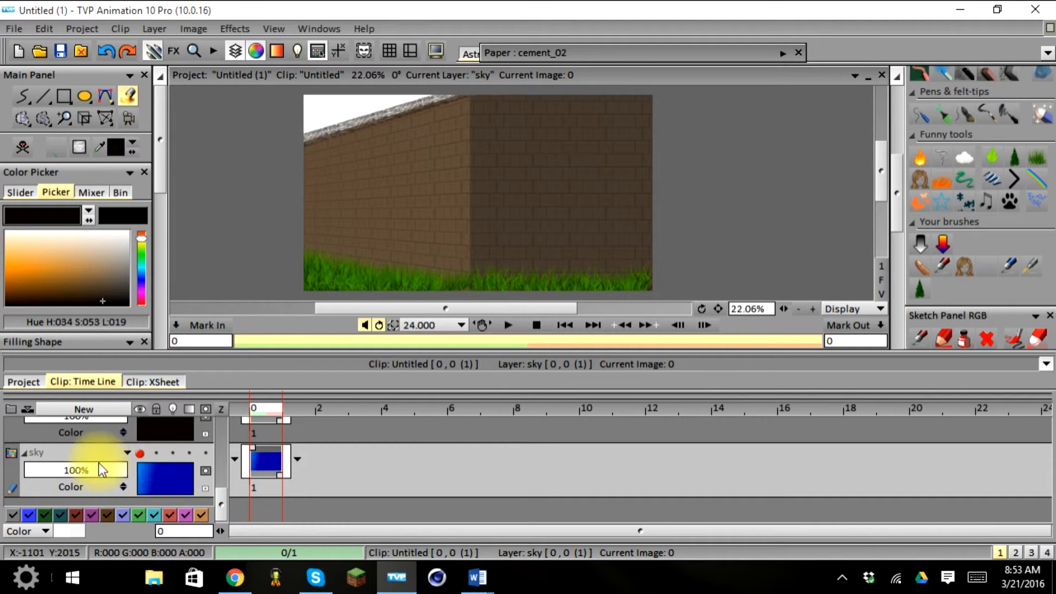
{"action": "left_click_drag", "start_coordinate": [160, 157], "coordinate": [159, 261]}
{"action": "left_click", "coordinate": [135, 284]}
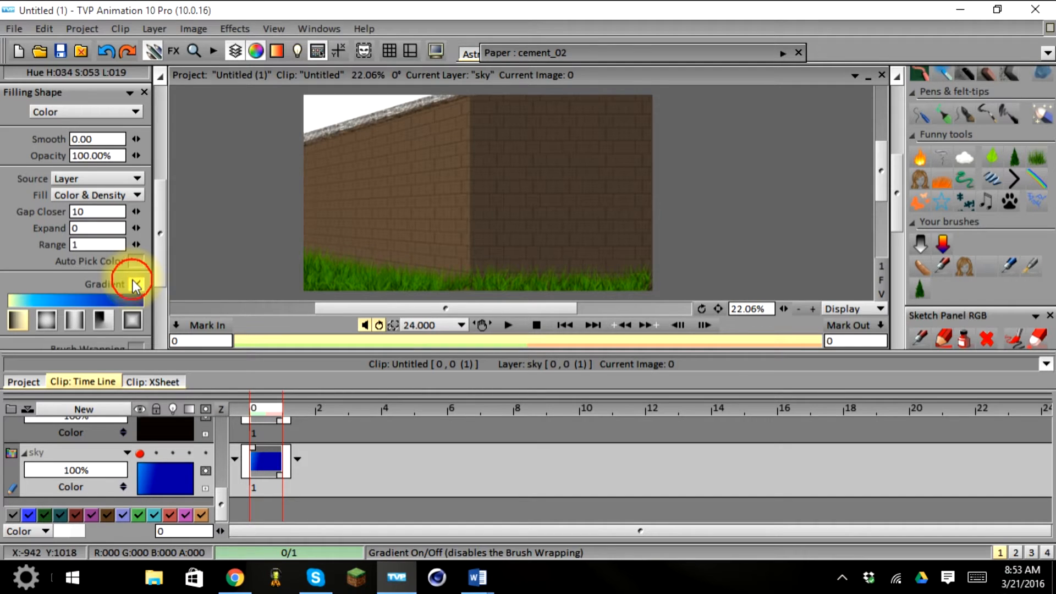
Step: Make the hidden sky layer visible behind the building
{"action": "left_click_drag", "start_coordinate": [163, 296], "coordinate": [173, 173]}
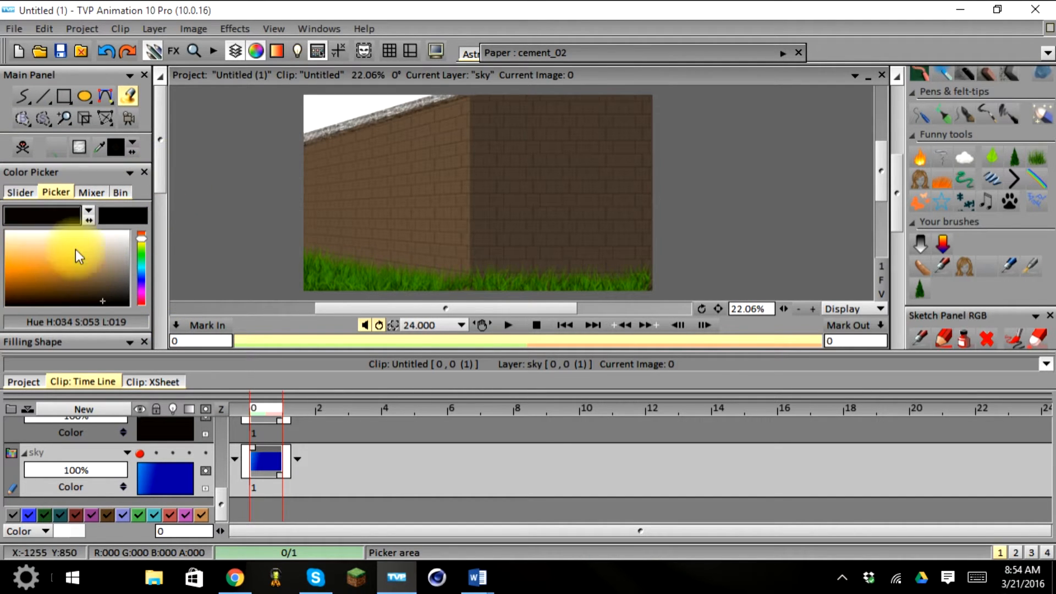
{"action": "left_click_drag", "start_coordinate": [160, 172], "coordinate": [149, 309]}
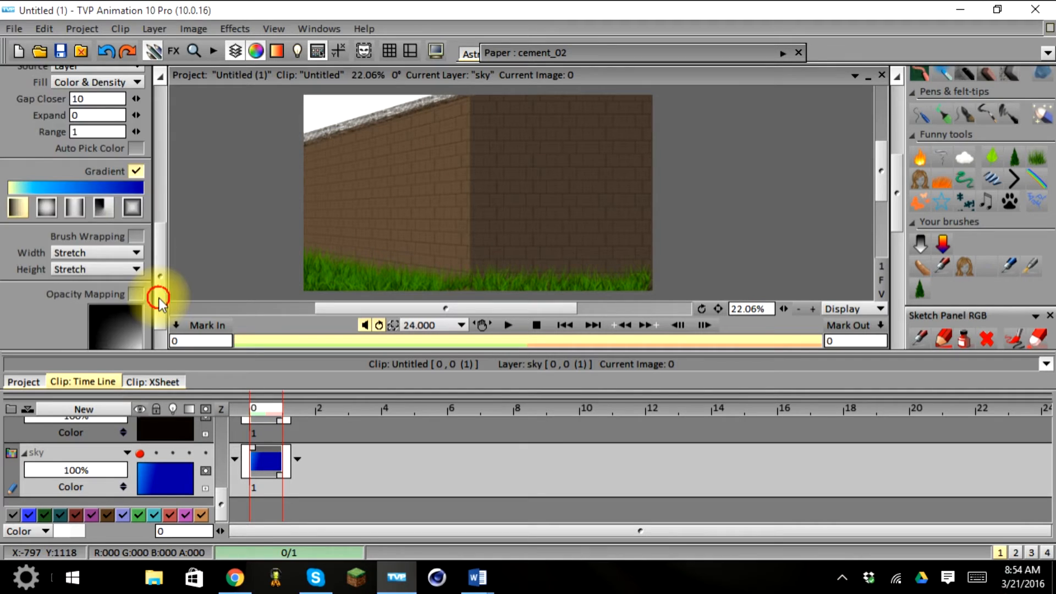
{"action": "left_click_drag", "start_coordinate": [159, 298], "coordinate": [161, 119]}
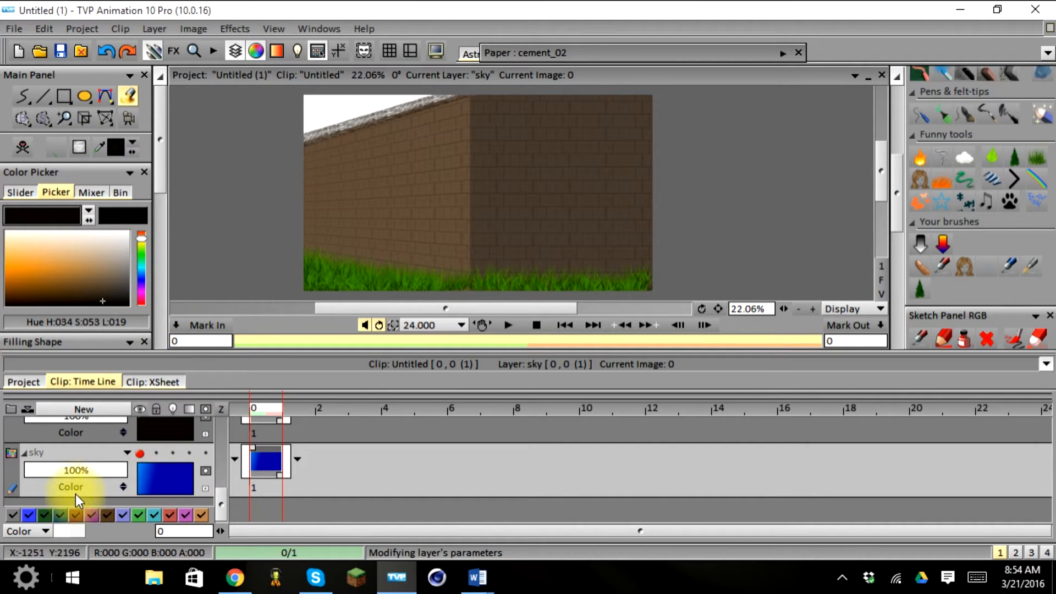
{"action": "left_click", "coordinate": [164, 478]}
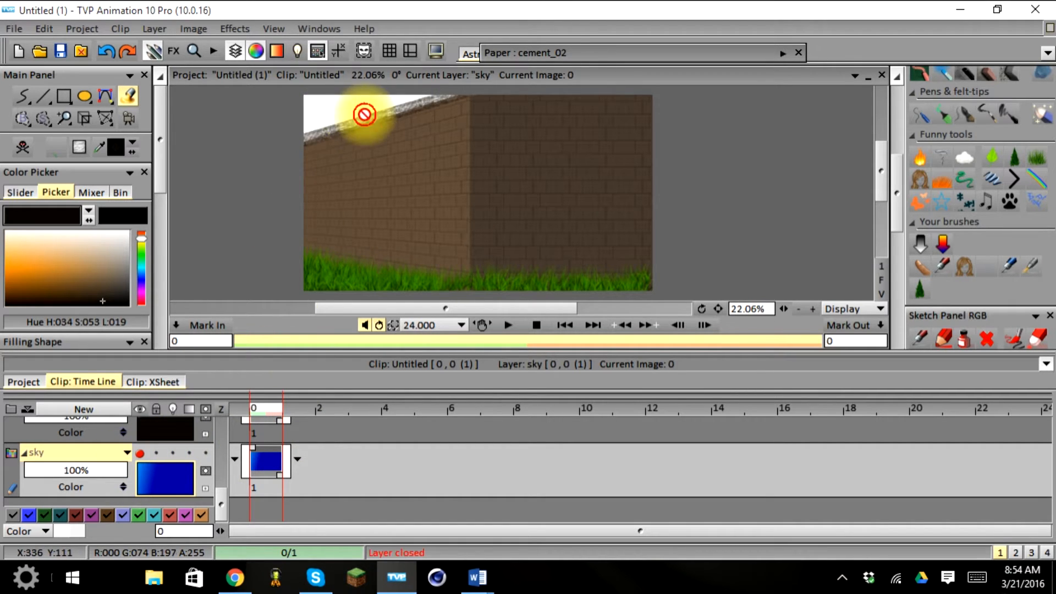
{"action": "left_click", "coordinate": [141, 453]}
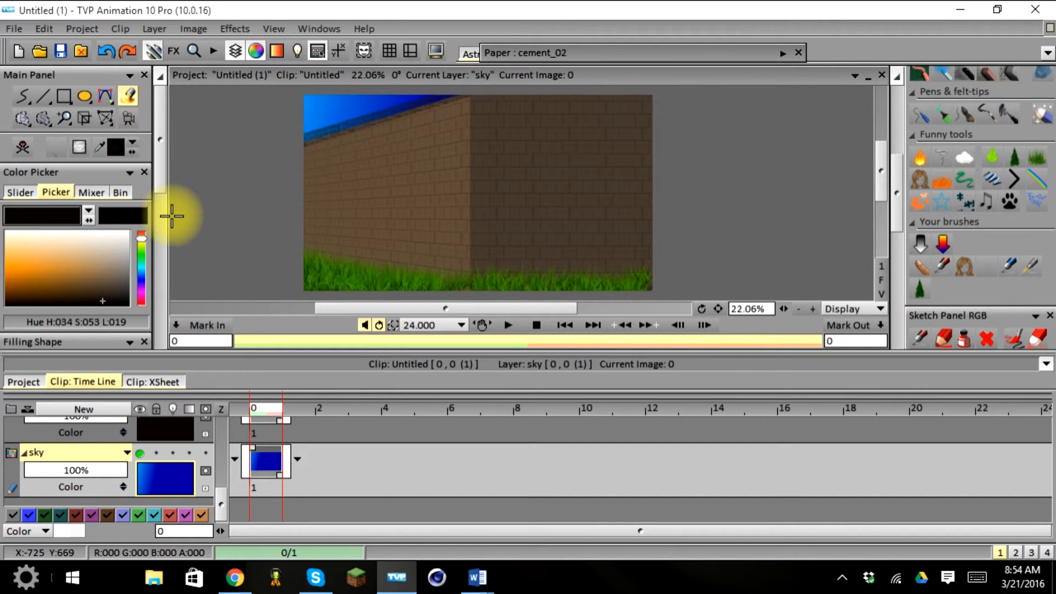
Step: Hide the sky layer and trace a freehand selection around the sky area above the cement roof edge
{"action": "left_click", "coordinate": [107, 50]}
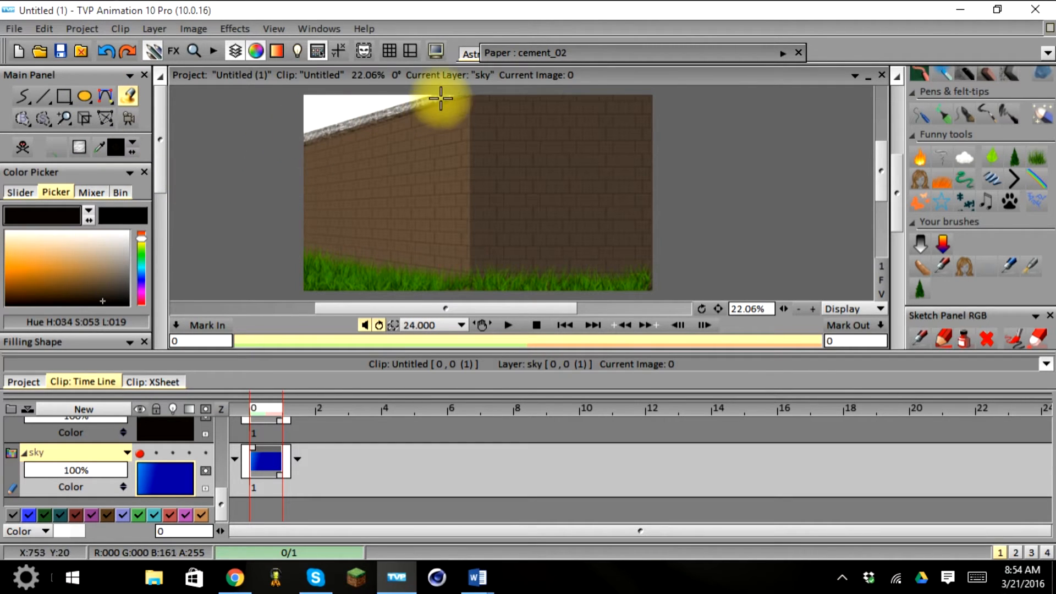
{"action": "left_click", "coordinate": [47, 117]}
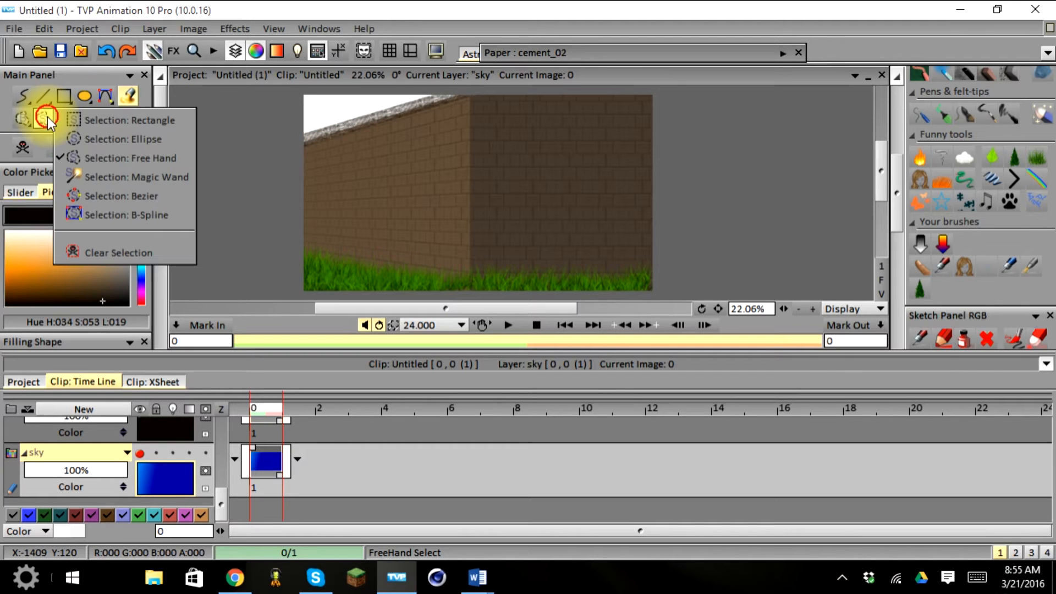
{"action": "left_click", "coordinate": [117, 158]}
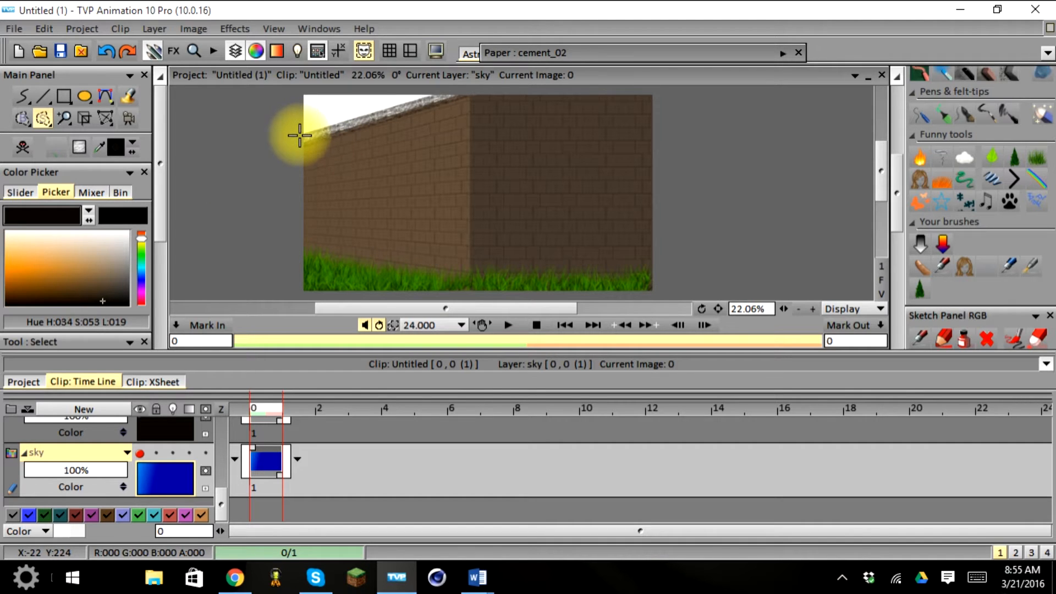
{"action": "left_click_drag", "start_coordinate": [301, 135], "coordinate": [429, 96]}
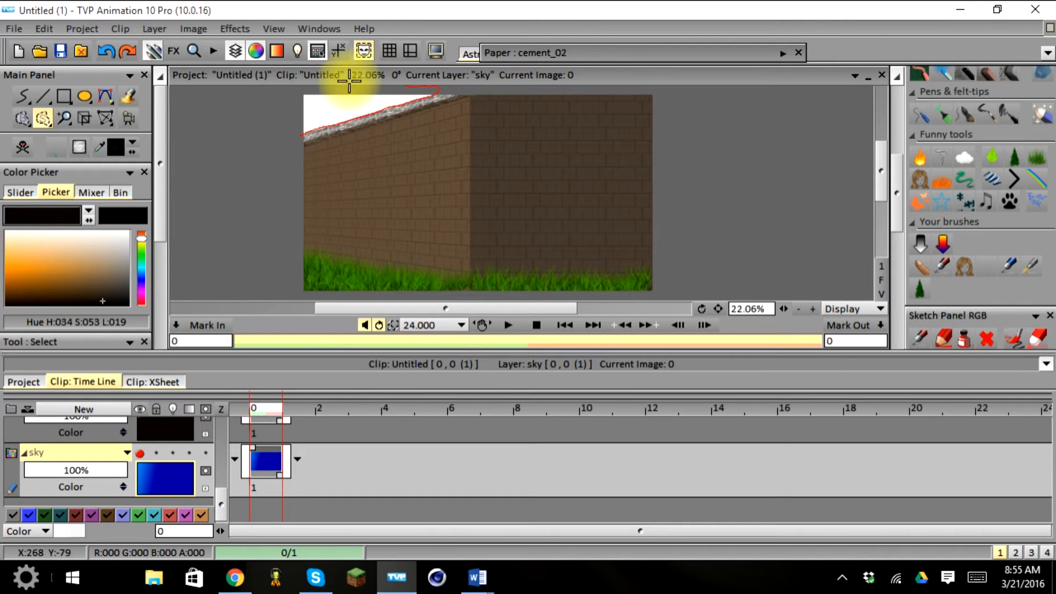
{"action": "left_click_drag", "start_coordinate": [299, 135], "coordinate": [300, 135]}
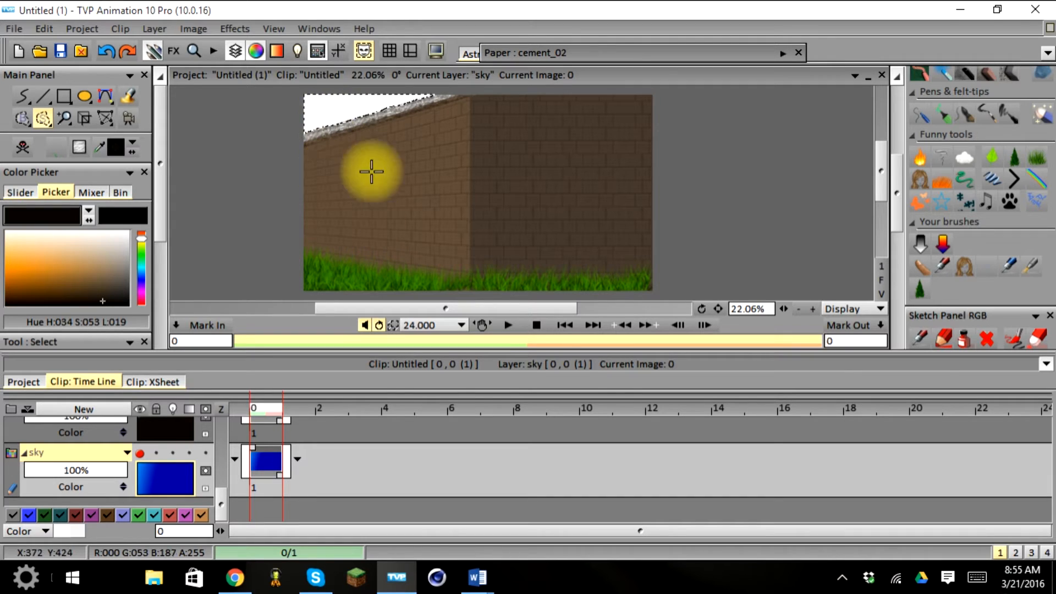
Step: Compare the selection against the sky layer's gradient, and delete that sky layer
{"action": "left_click", "coordinate": [140, 454]}
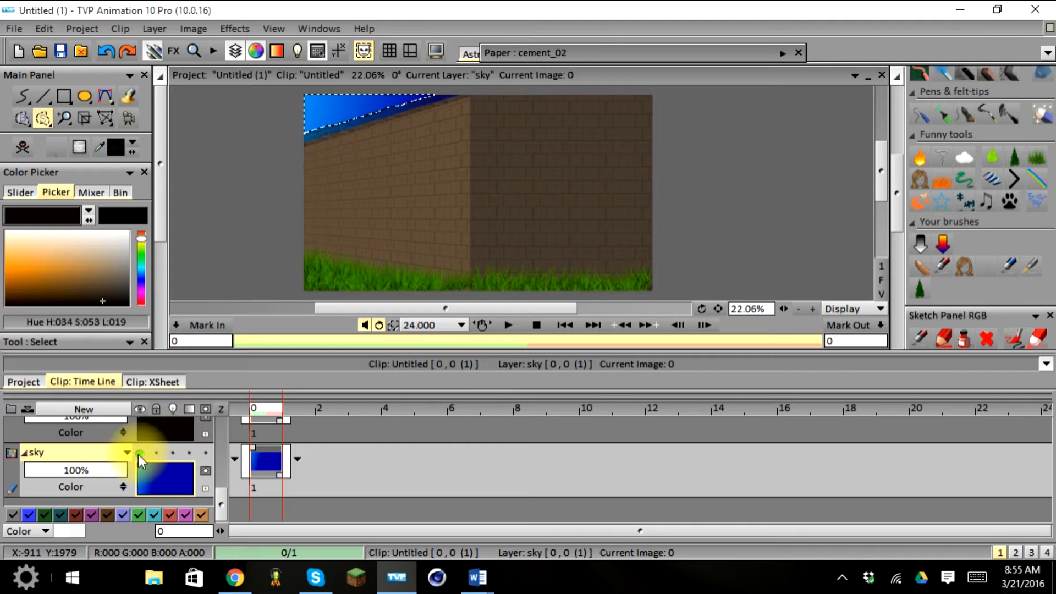
{"action": "left_click", "coordinate": [138, 454]}
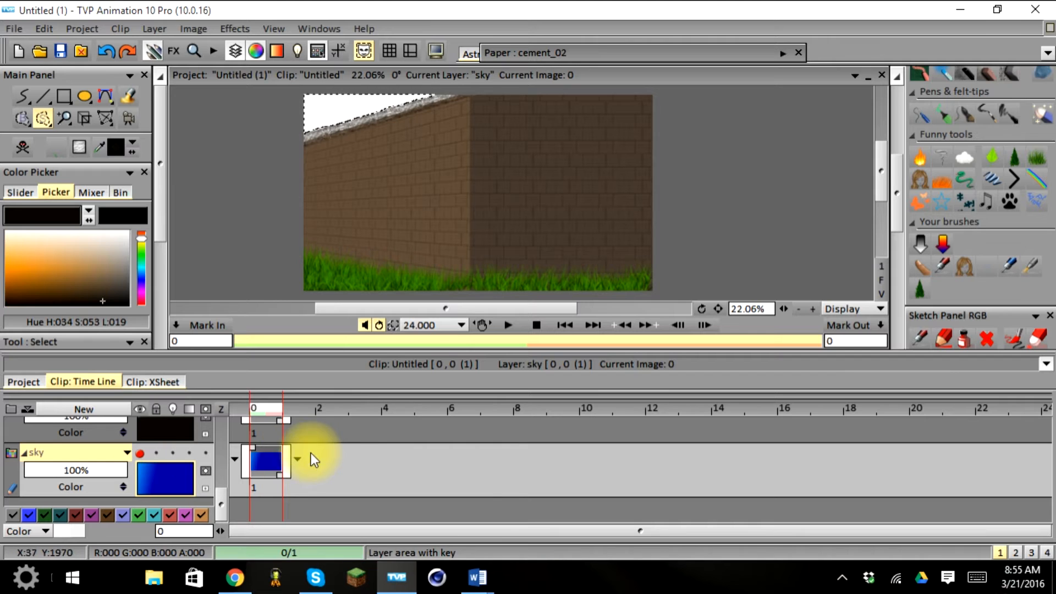
{"action": "left_click", "coordinate": [270, 459]}
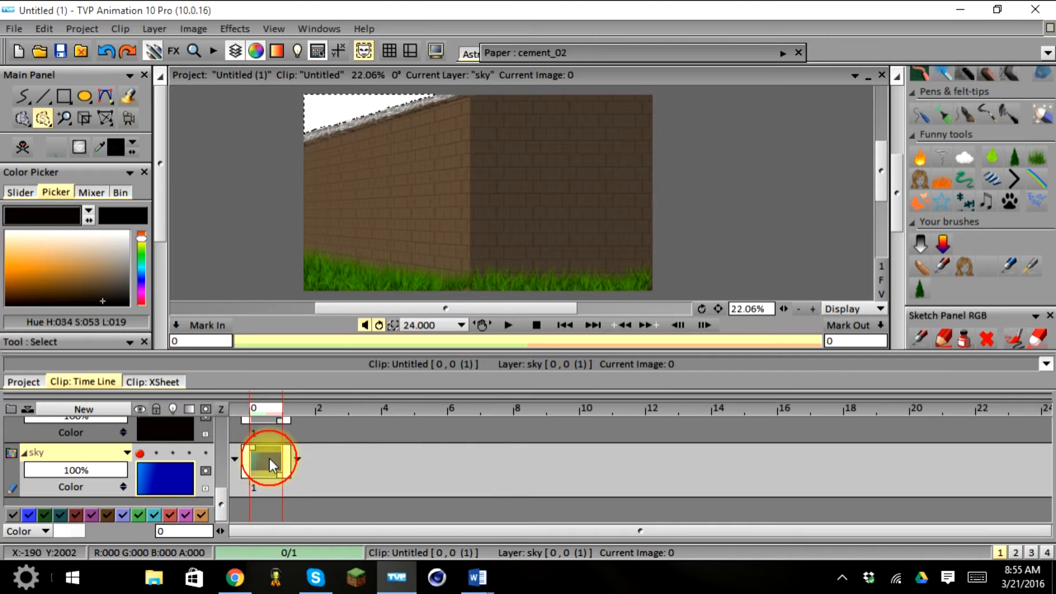
{"action": "right_click", "coordinate": [85, 451]}
{"action": "mouse_move", "coordinate": [110, 394]}
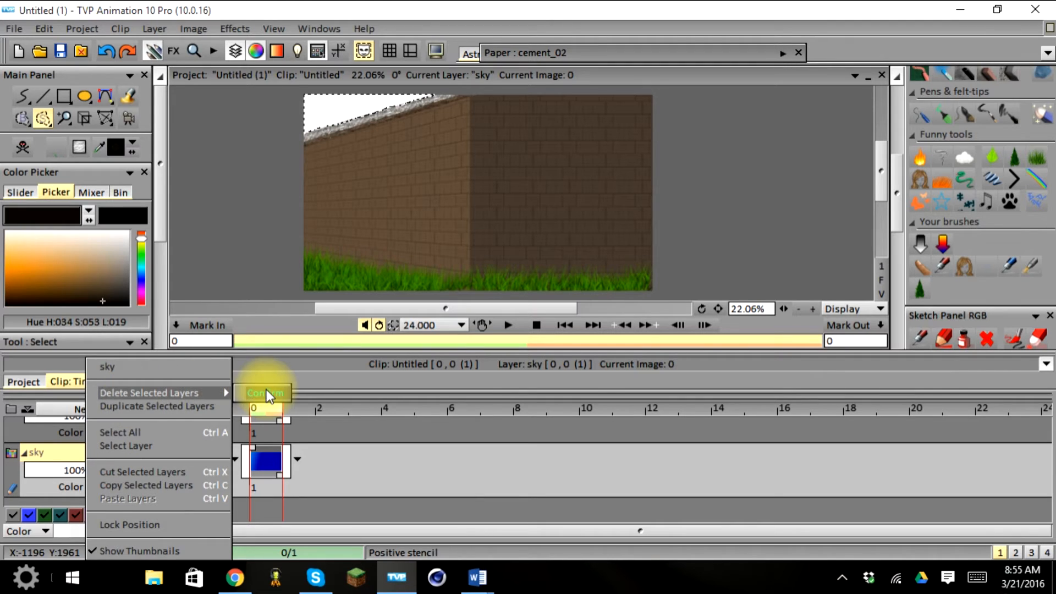
{"action": "left_click", "coordinate": [266, 393]}
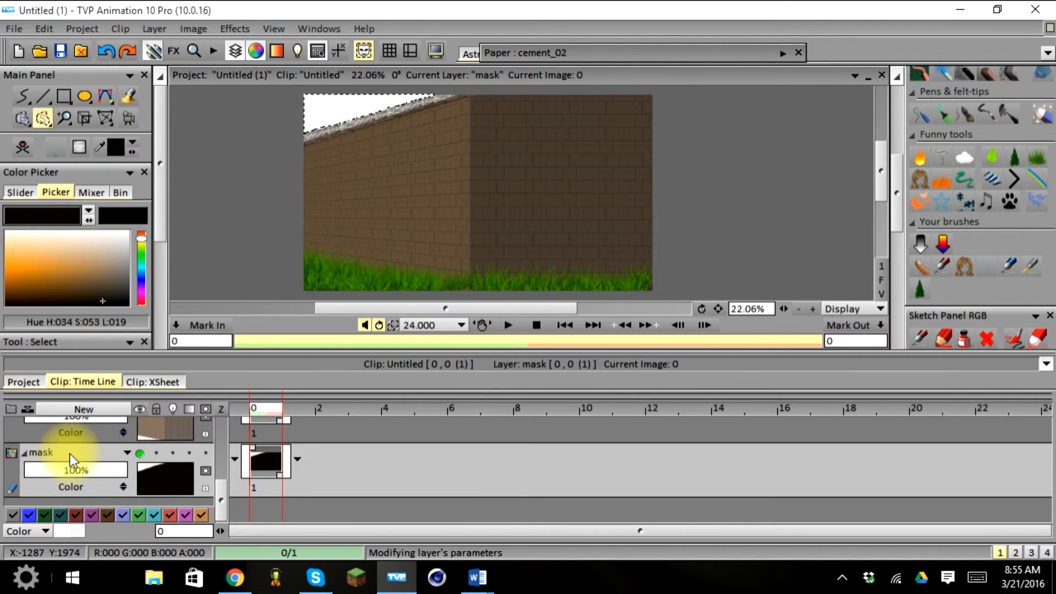
Step: Create a new animation layer named "sky" beneath the mask layer
{"action": "left_click", "coordinate": [71, 408]}
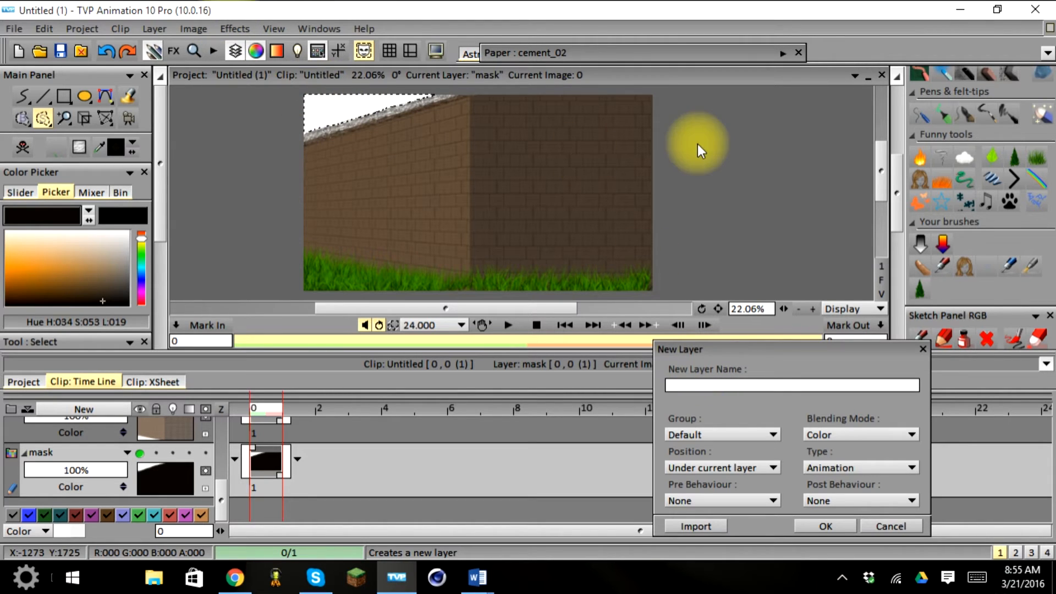
{"action": "type", "text": "s"}
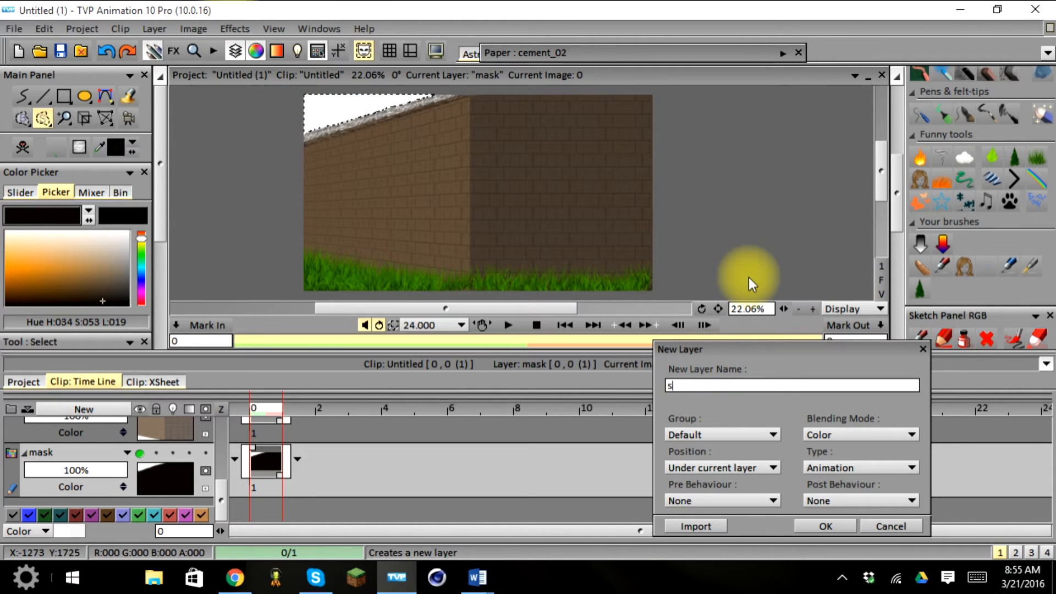
{"action": "type", "text": "ky"}
{"action": "left_click", "coordinate": [826, 527]}
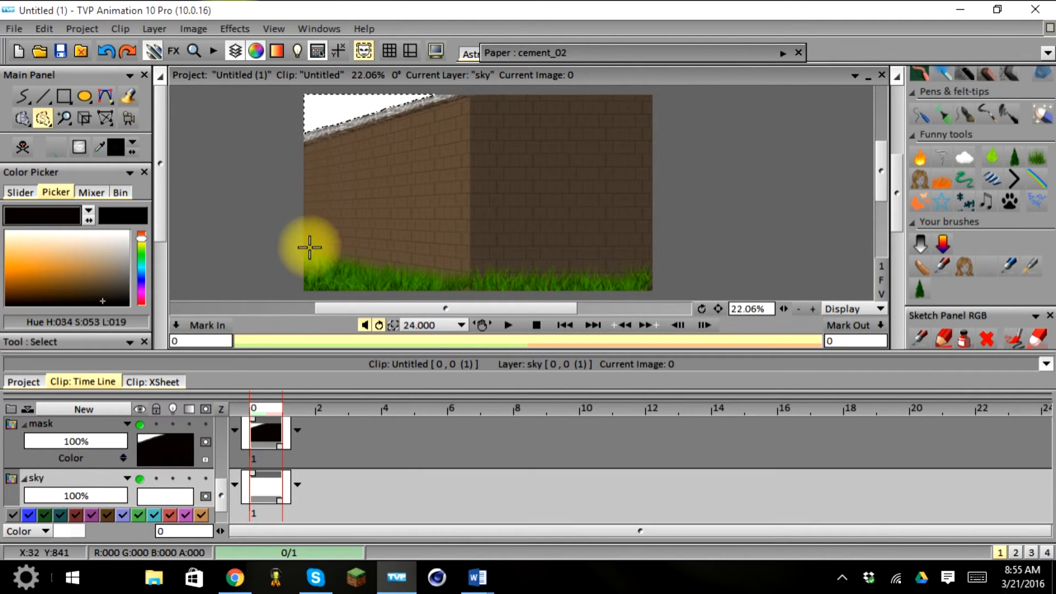
Step: Flood-fill the selected sky area on the new layer with the light-to-dark blue gradient
{"action": "left_click", "coordinate": [129, 95]}
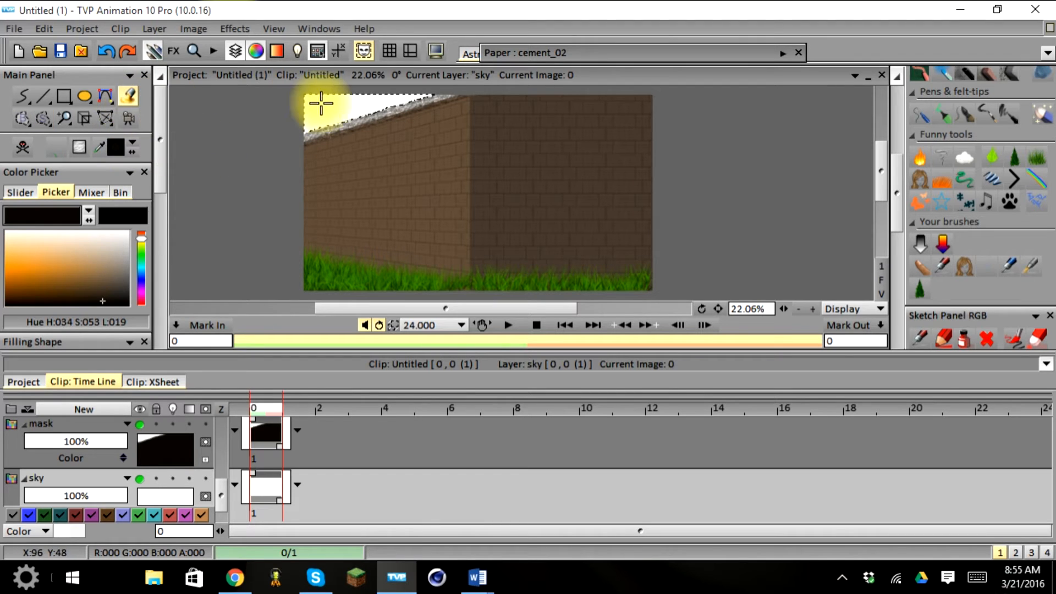
{"action": "left_click", "coordinate": [342, 109]}
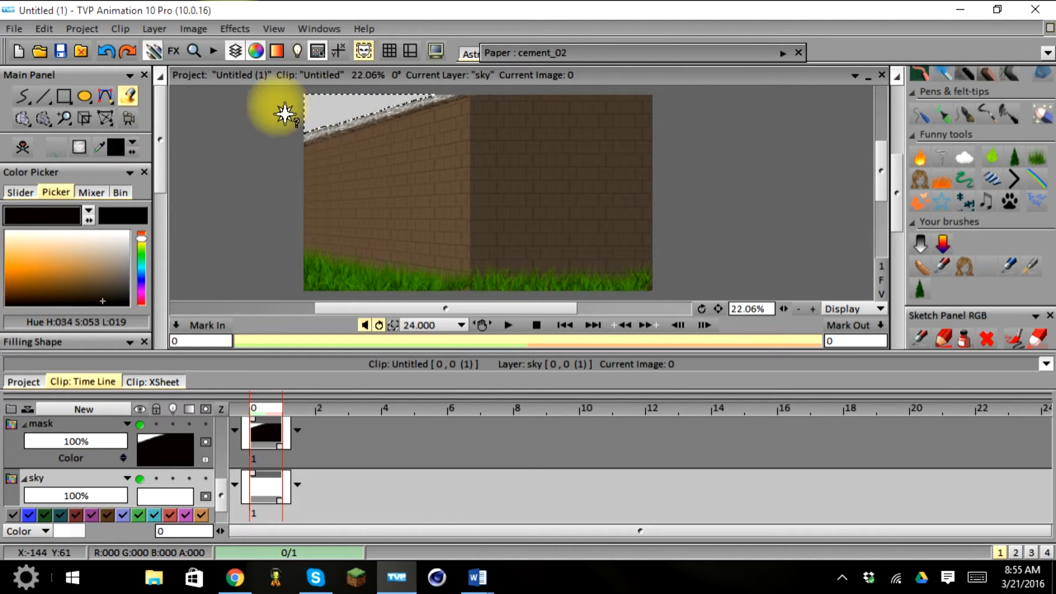
{"action": "left_click", "coordinate": [275, 94]}
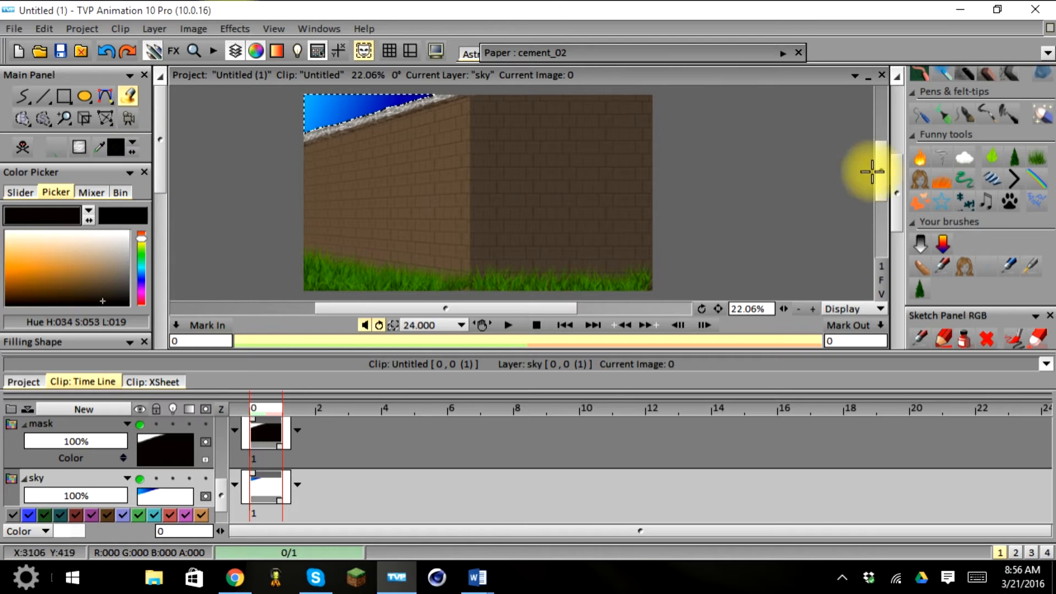
Step: Paint white clouds over the gradient sky with the cloud brush and clear the selection
{"action": "left_click", "coordinate": [968, 160]}
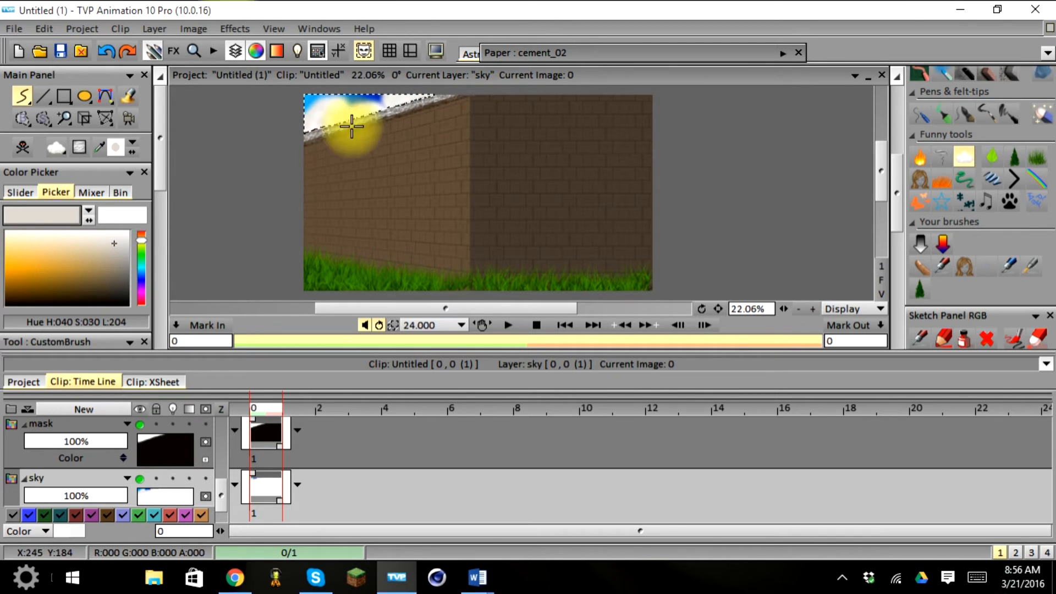
{"action": "mouse_move", "coordinate": [163, 164]}
{"action": "left_mouse_down"}
{"action": "mouse_move", "coordinate": [154, 211]}
{"action": "mouse_move", "coordinate": [163, 284]}
{"action": "mouse_move", "coordinate": [166, 155]}
{"action": "mouse_move", "coordinate": [166, 248]}
{"action": "mouse_move", "coordinate": [176, 147]}
{"action": "left_mouse_up"}
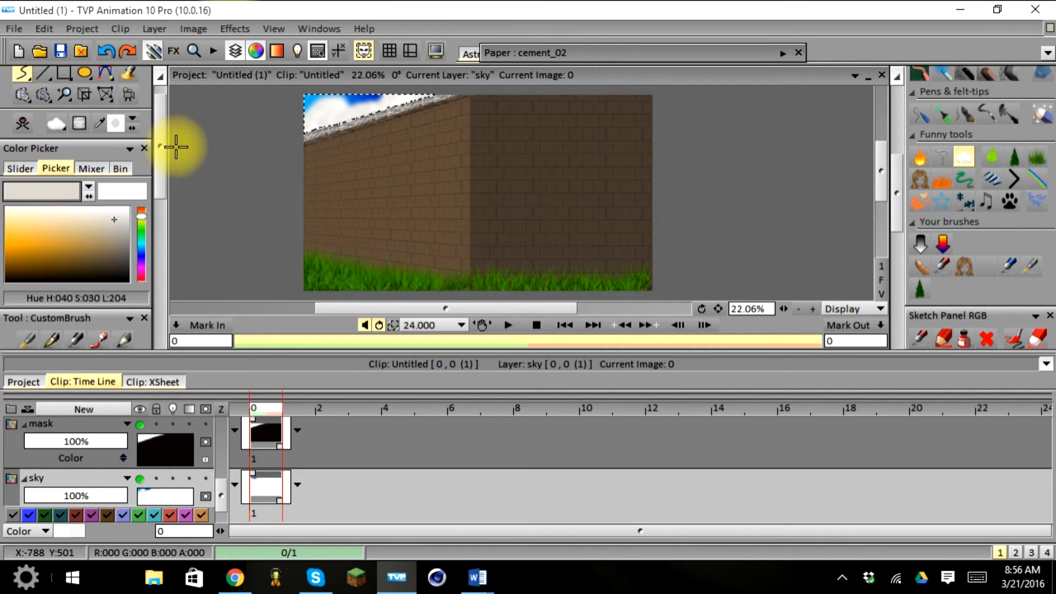
{"action": "left_click_drag", "start_coordinate": [166, 101], "coordinate": [166, 78]}
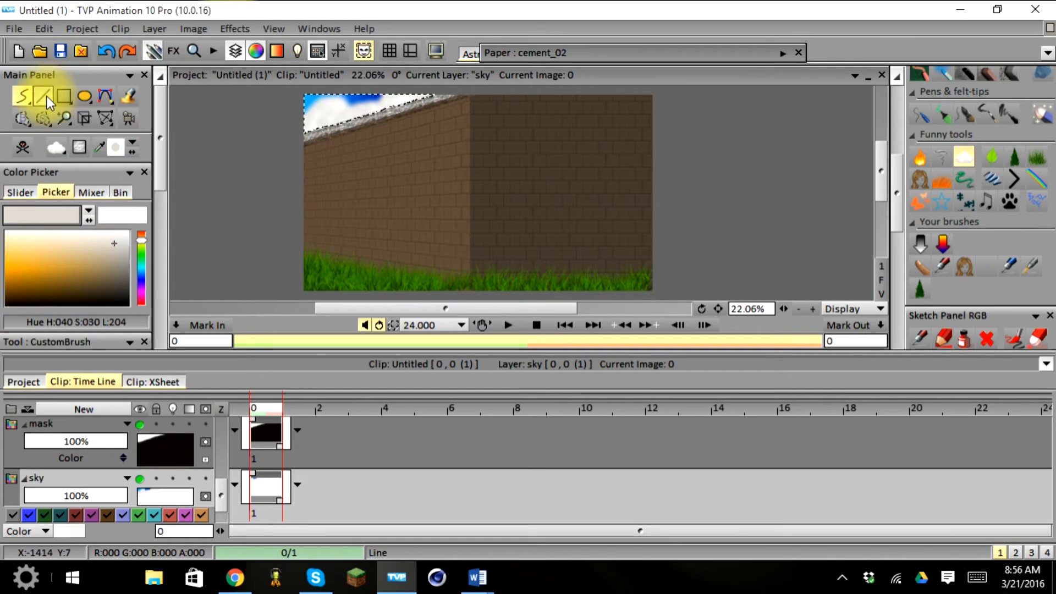
{"action": "left_click", "coordinate": [42, 120]}
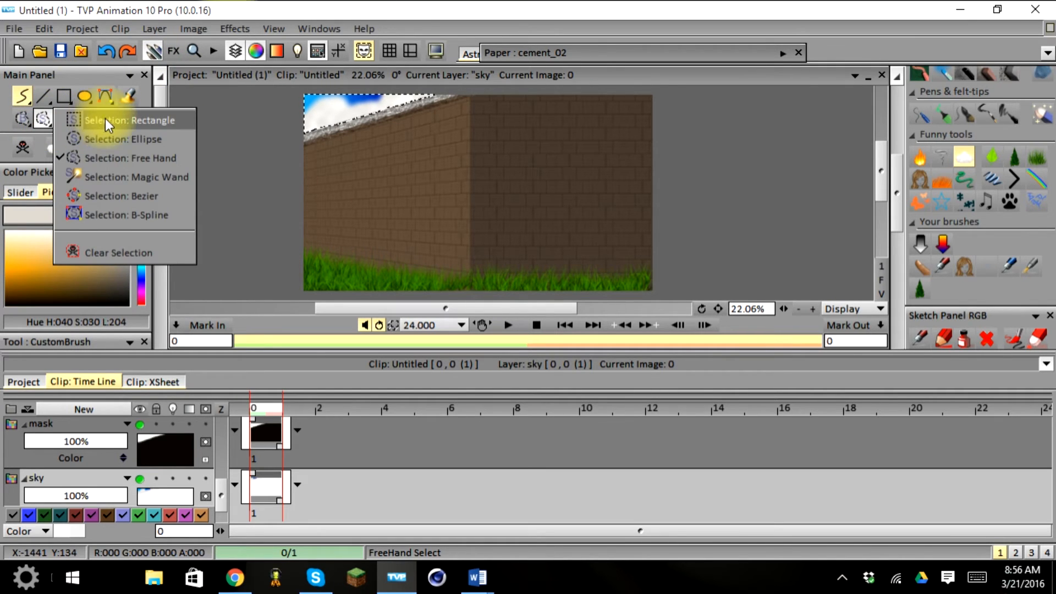
{"action": "left_click", "coordinate": [117, 255]}
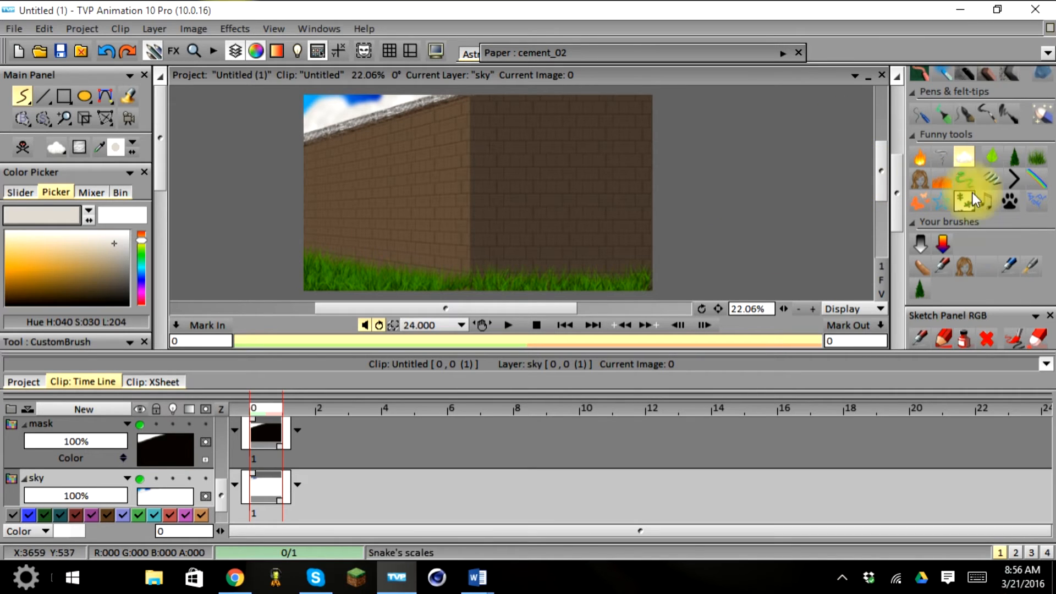
Step: Load the text brush preset from the funny tools
{"action": "left_click_drag", "start_coordinate": [894, 200], "coordinate": [896, 190]}
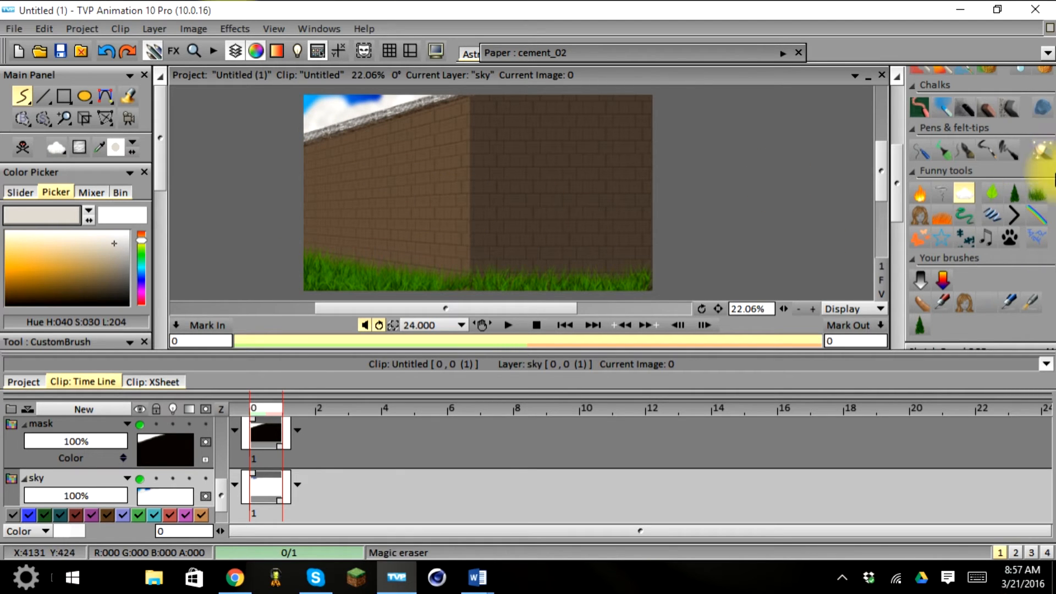
{"action": "left_click", "coordinate": [1039, 239]}
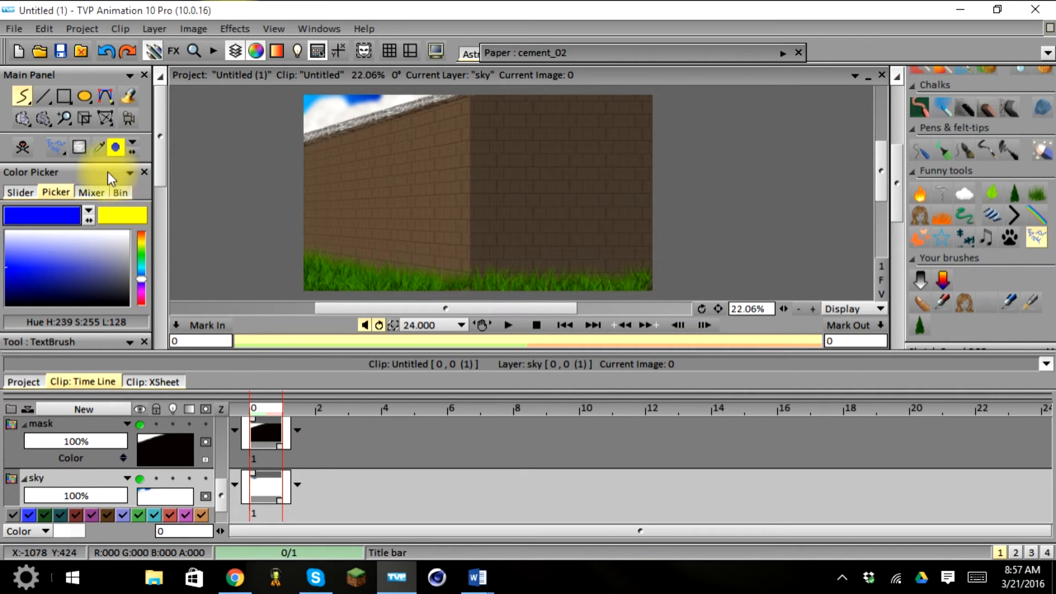
Step: Try a near-white main colour for the text brush and restore the brush's preset
{"action": "left_click_drag", "start_coordinate": [33, 219], "coordinate": [319, 115]}
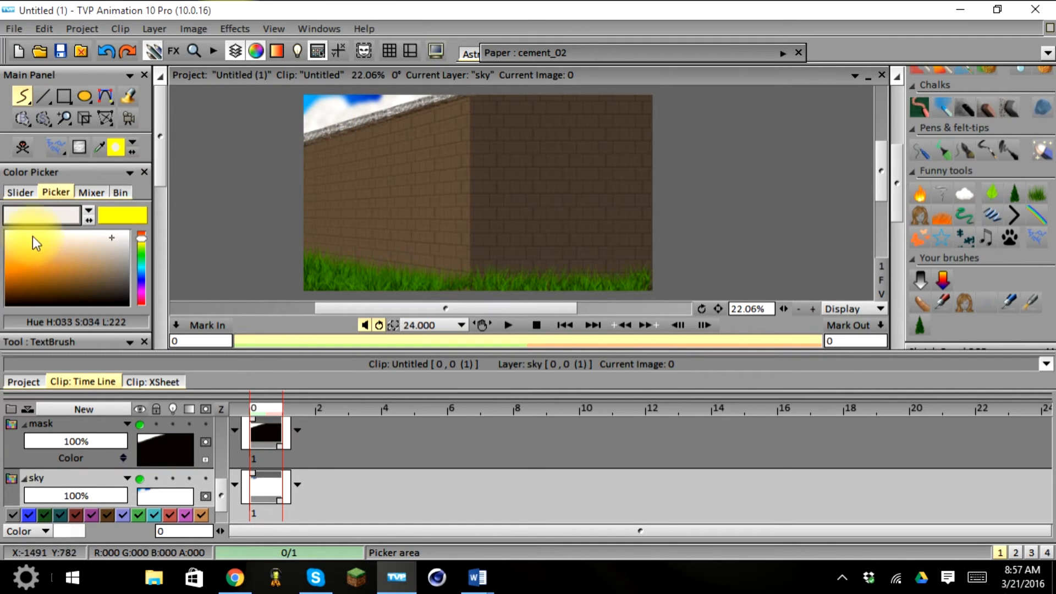
{"action": "left_click_drag", "start_coordinate": [110, 239], "coordinate": [118, 230]}
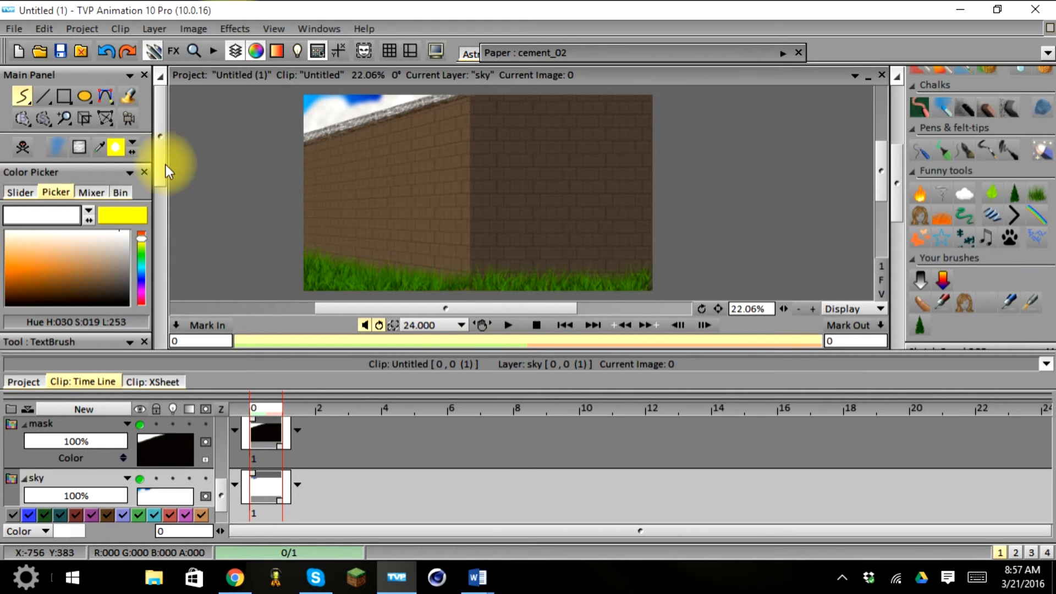
{"action": "left_click", "coordinate": [55, 147]}
{"action": "left_click", "coordinate": [55, 161]}
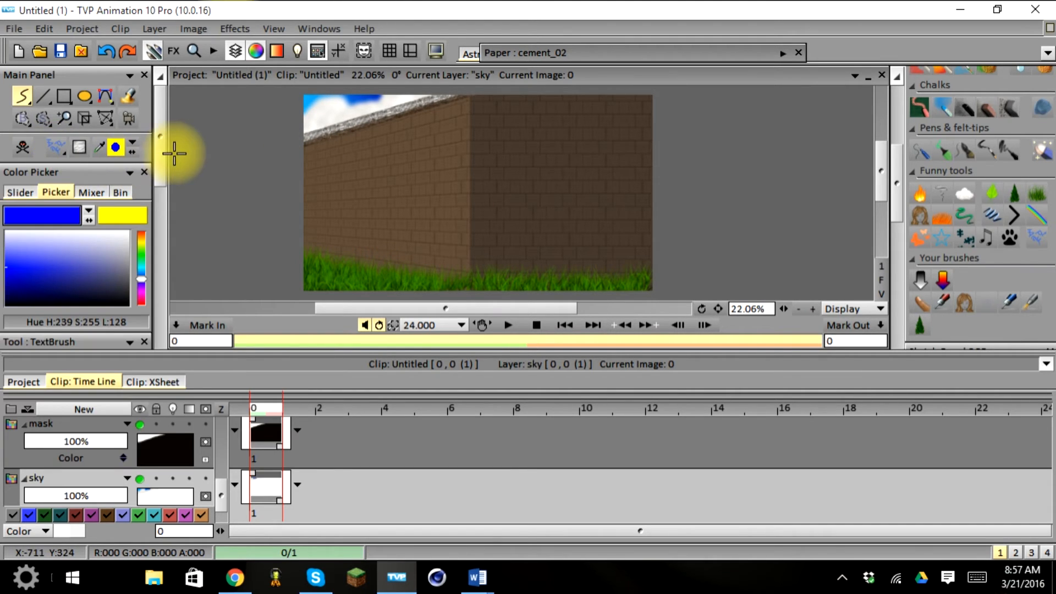
Step: Examine the text brush's font, script, style and direction choices
{"action": "left_click_drag", "start_coordinate": [160, 154], "coordinate": [153, 276]}
{"action": "left_click_drag", "start_coordinate": [156, 225], "coordinate": [164, 143]}
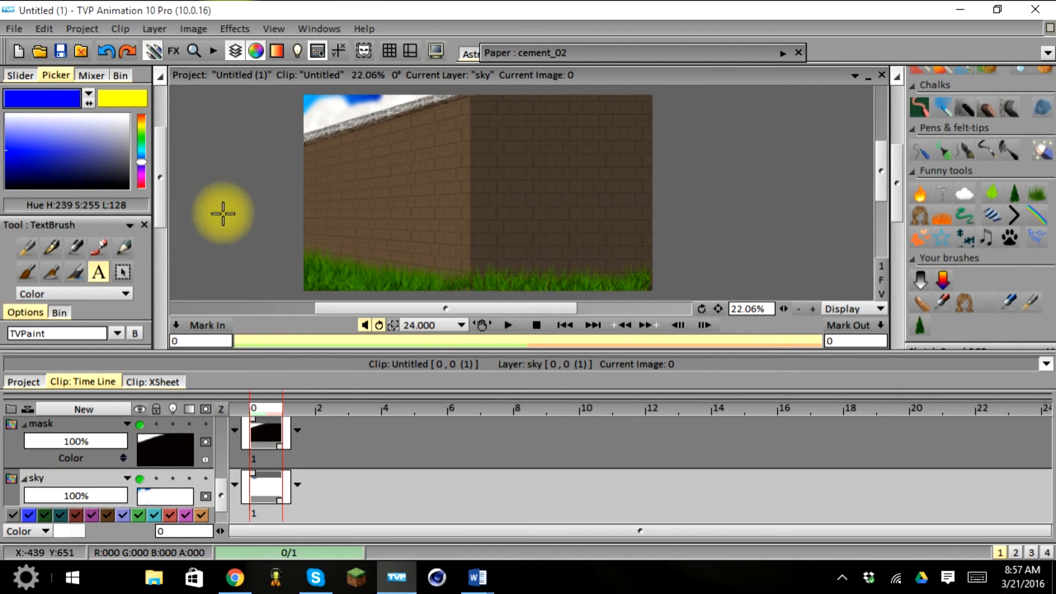
{"action": "left_click_drag", "start_coordinate": [154, 196], "coordinate": [162, 112]}
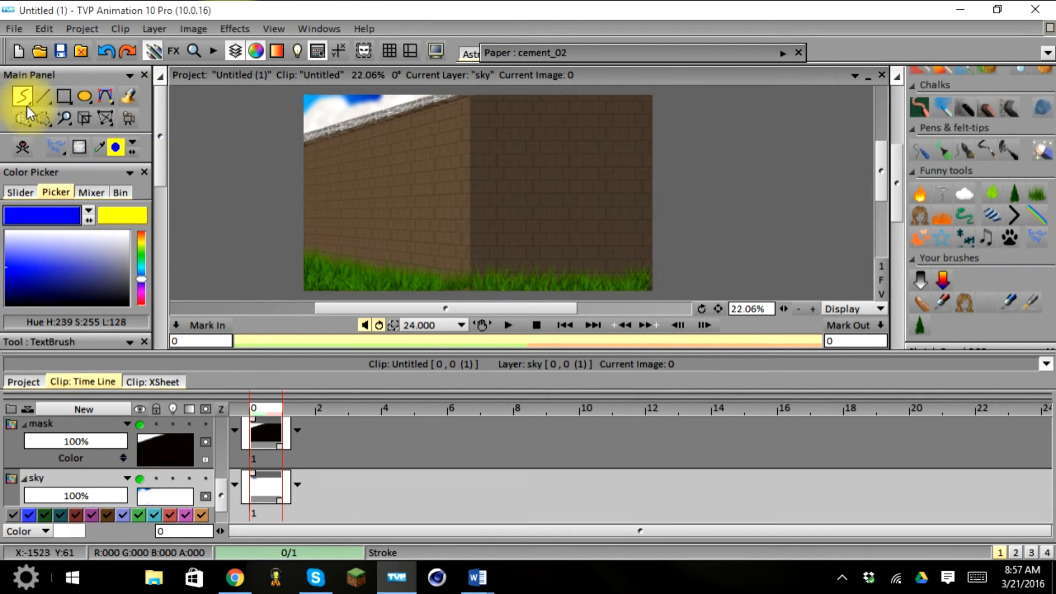
{"action": "left_click_drag", "start_coordinate": [159, 124], "coordinate": [167, 211]}
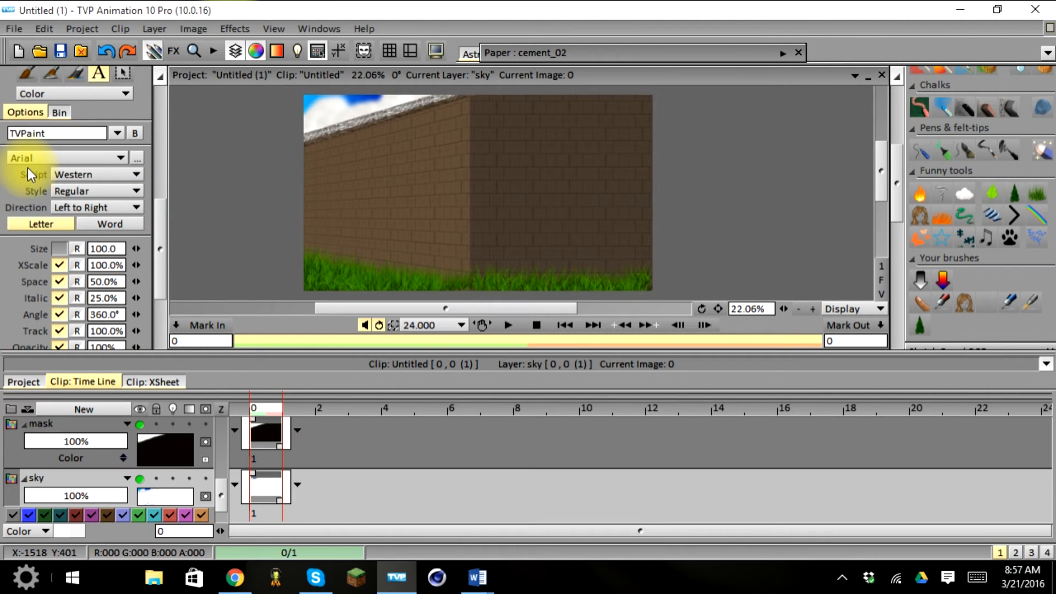
{"action": "left_click", "coordinate": [58, 157]}
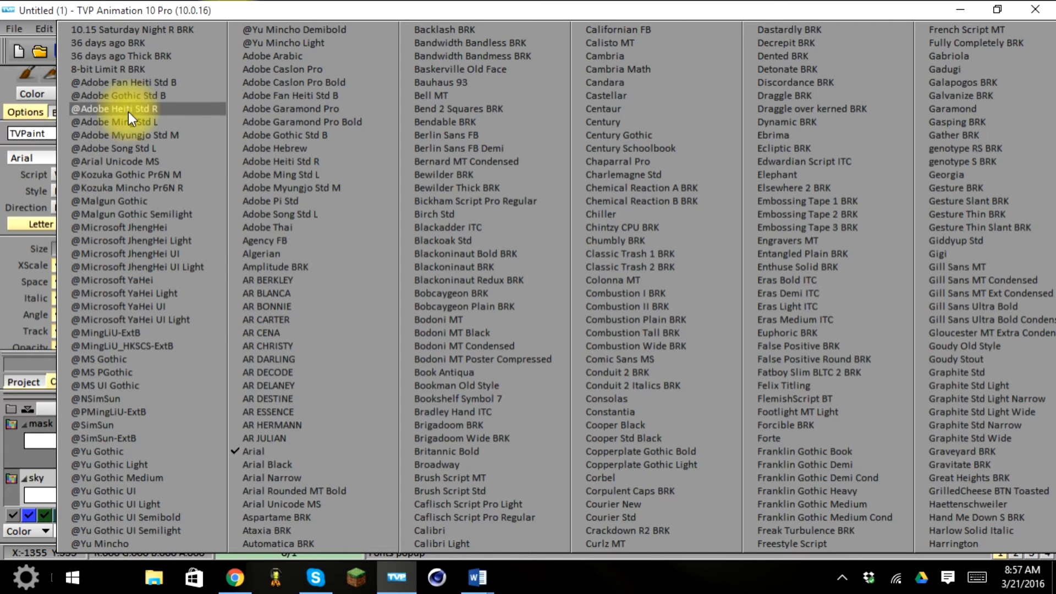
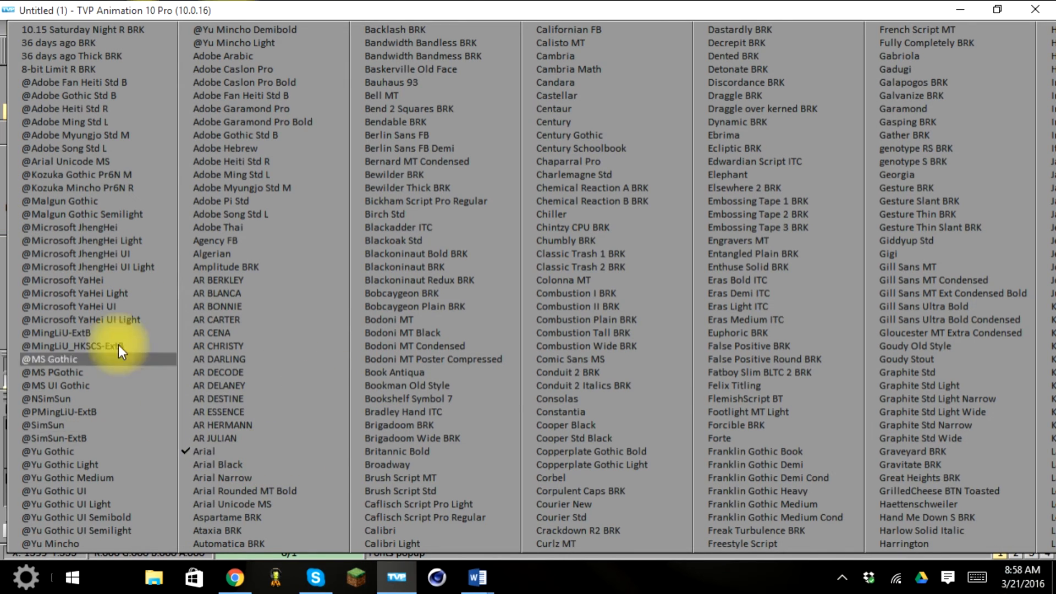
{"action": "left_click", "coordinate": [2, 77]}
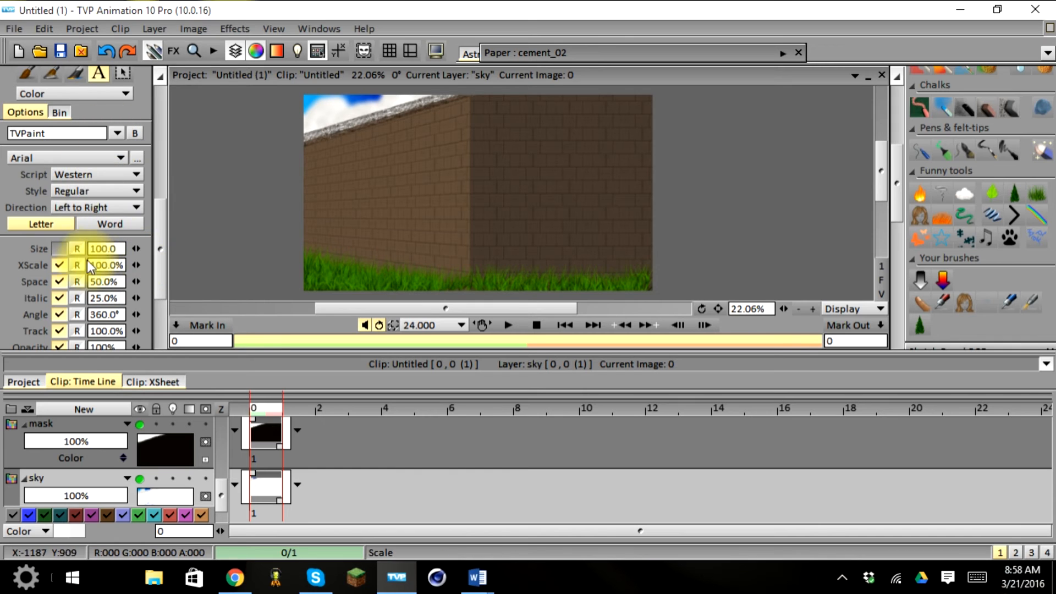
{"action": "left_click", "coordinate": [64, 174]}
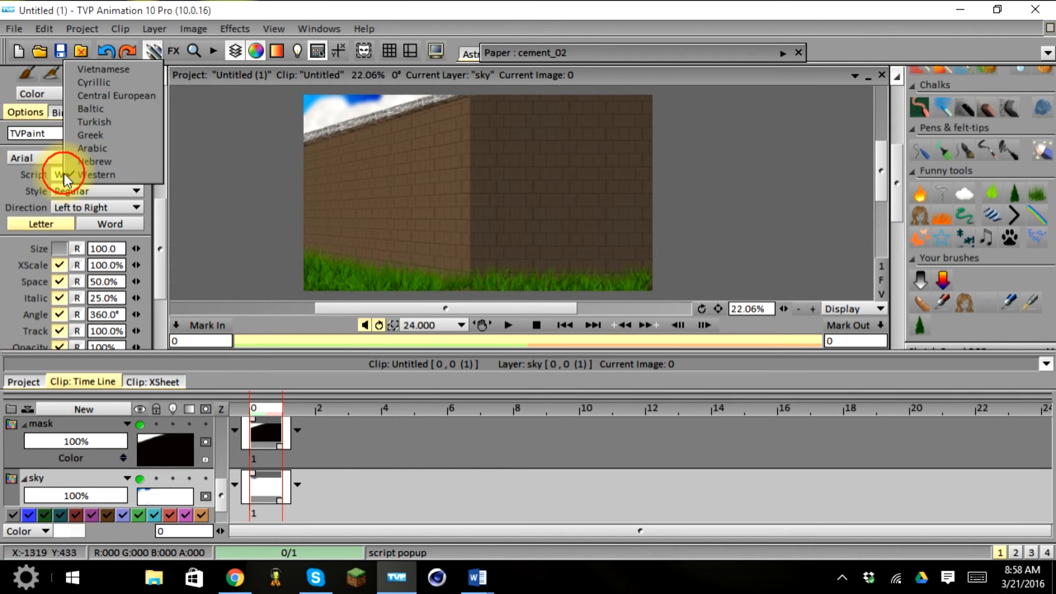
{"action": "left_click", "coordinate": [48, 174]}
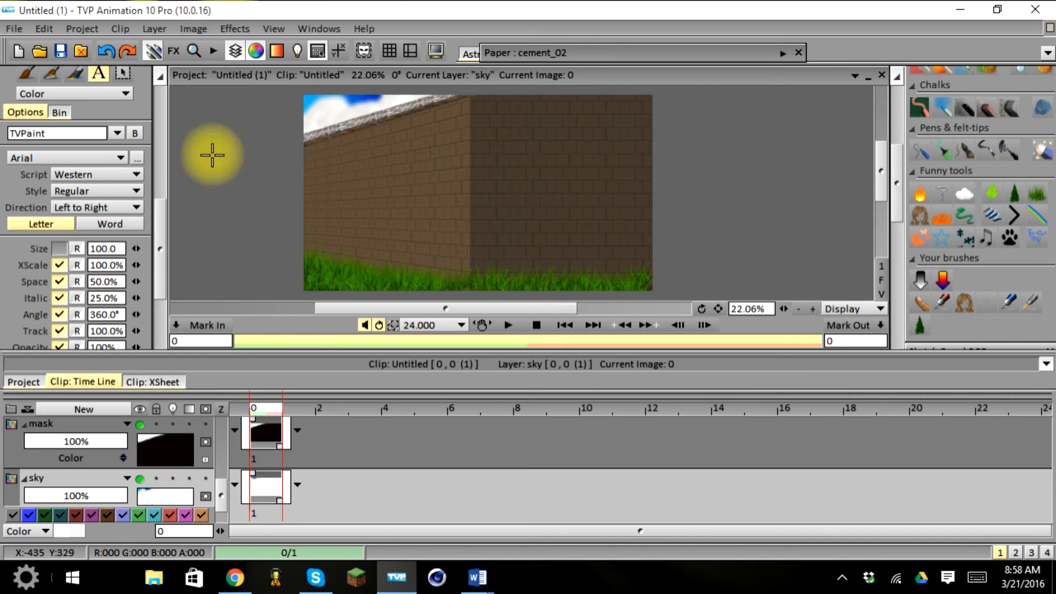
{"action": "left_click", "coordinate": [77, 189]}
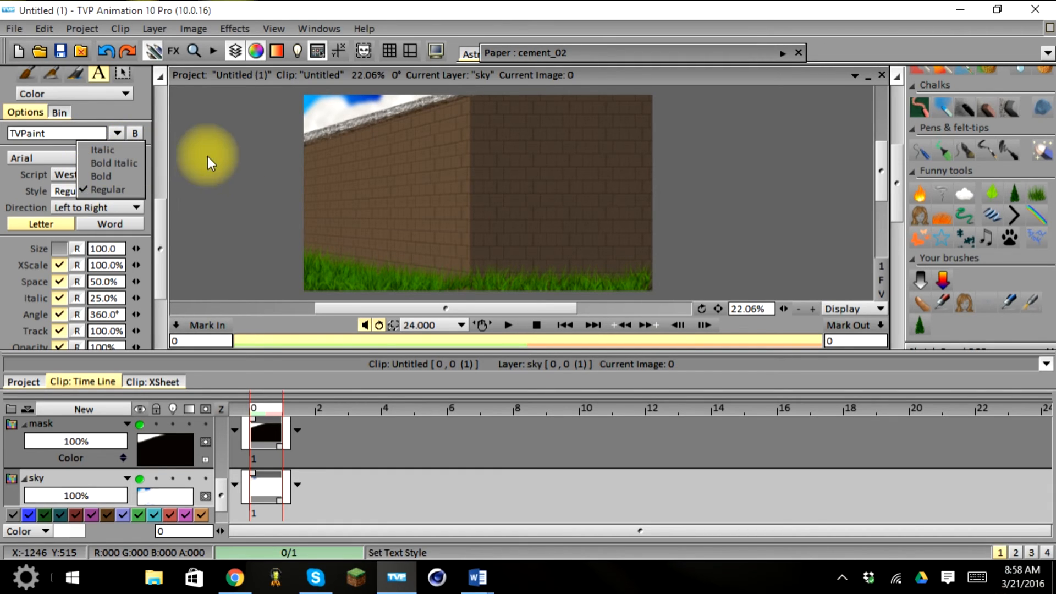
{"action": "left_click", "coordinate": [96, 189]}
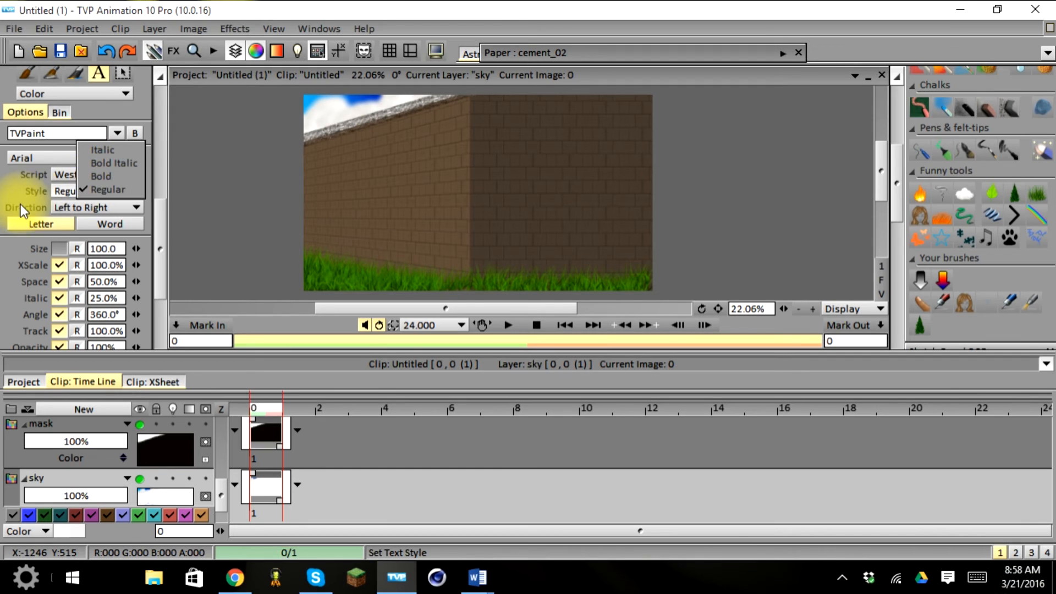
{"action": "left_click", "coordinate": [82, 207]}
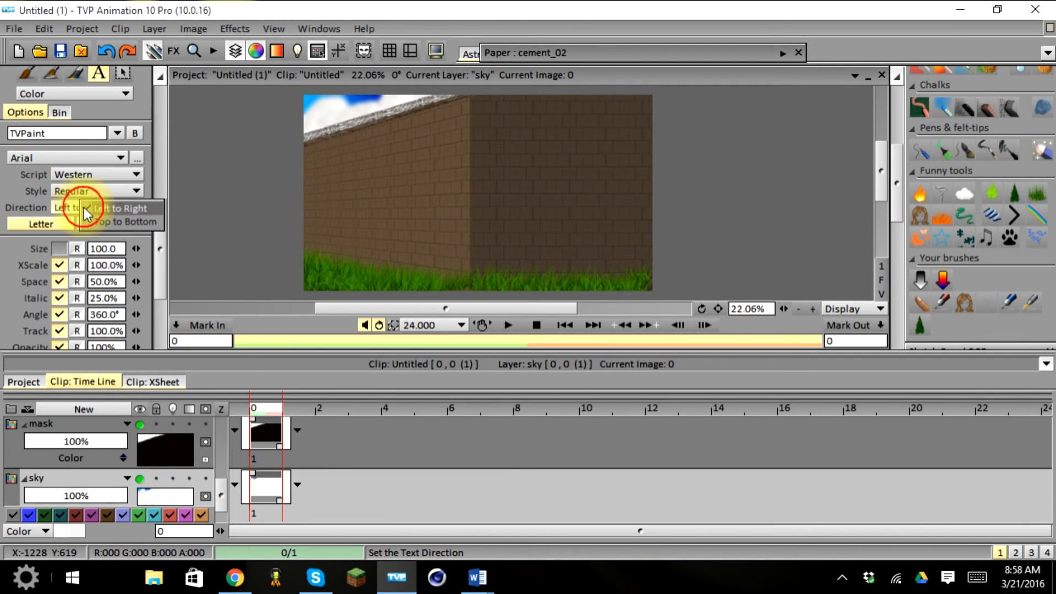
Step: Switch the text brush to draw whole words and undo the test stroke on the sky layer
{"action": "left_click", "coordinate": [68, 198]}
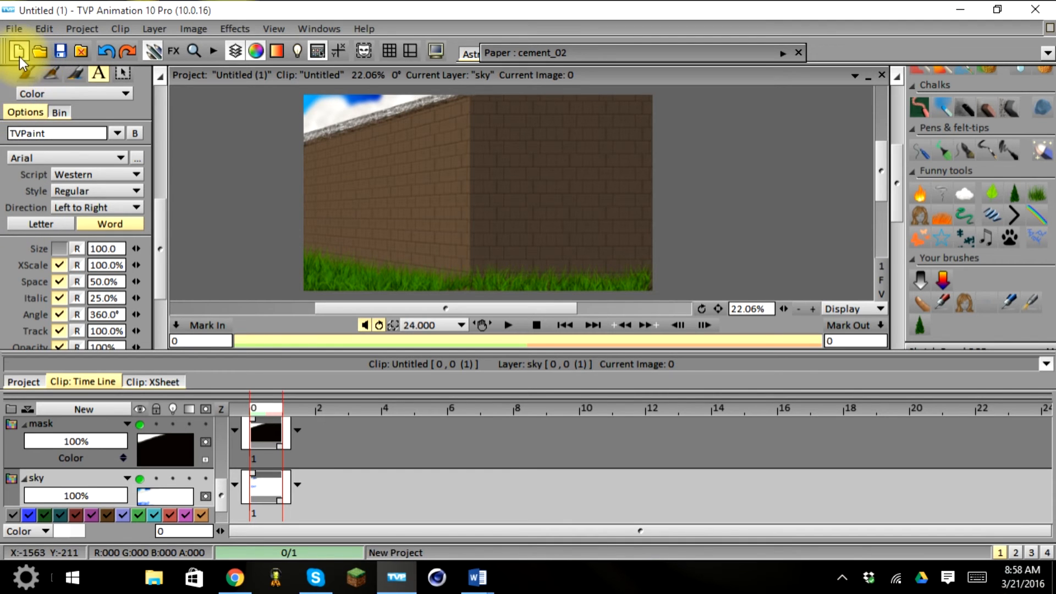
{"action": "left_click", "coordinate": [105, 52]}
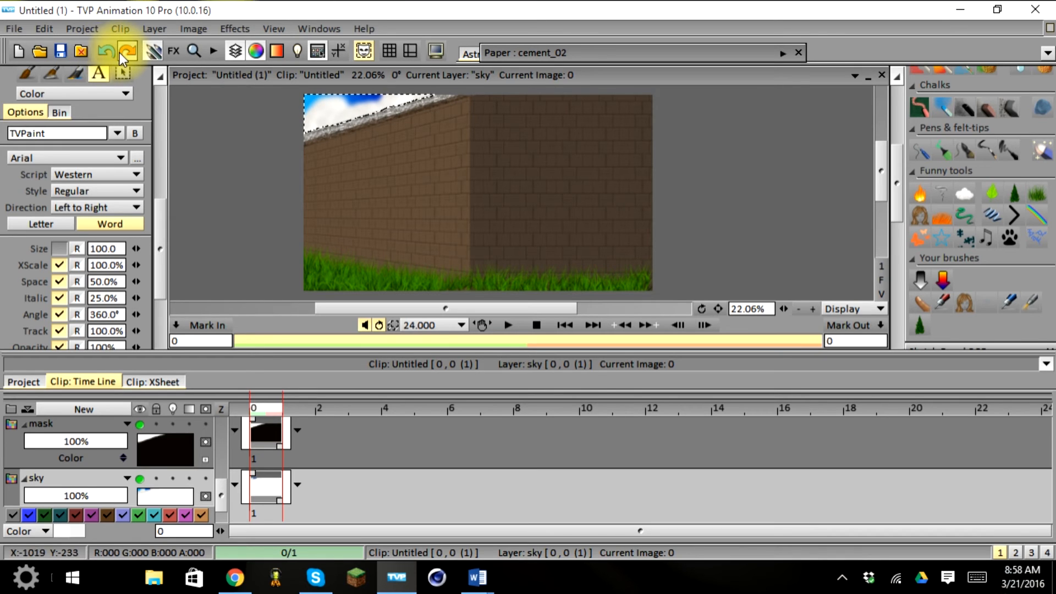
{"action": "left_click", "coordinate": [121, 52]}
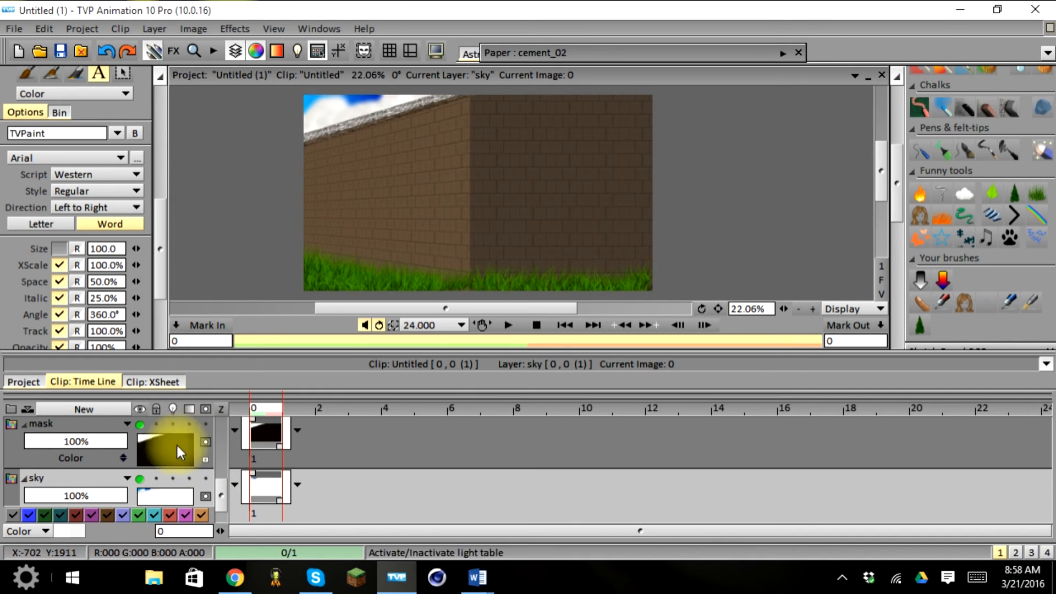
Step: Make the building layer current, test two blue text strokes on the lighter brick wall and undo both
{"action": "left_click_drag", "start_coordinate": [227, 481], "coordinate": [220, 454]}
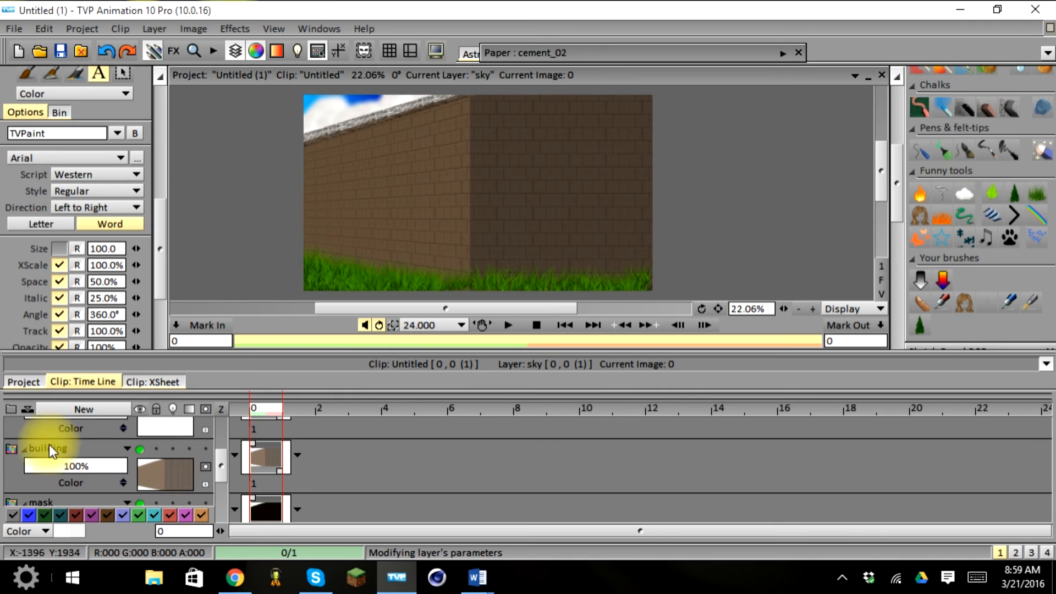
{"action": "left_click", "coordinate": [159, 471]}
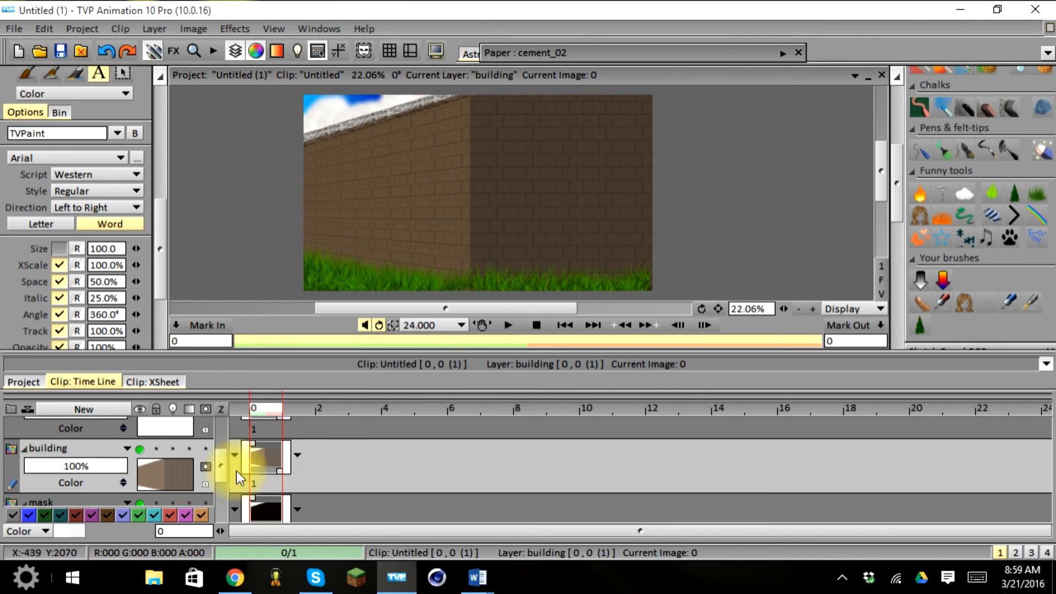
{"action": "left_click_drag", "start_coordinate": [342, 177], "coordinate": [399, 172]}
{"action": "left_click_drag", "start_coordinate": [371, 225], "coordinate": [429, 225]}
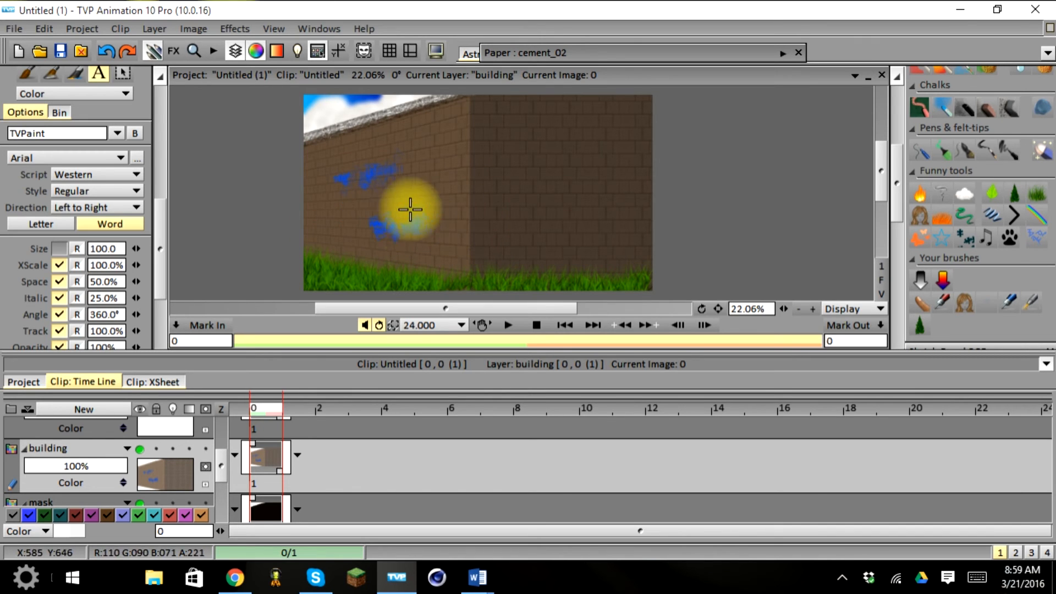
{"action": "left_click", "coordinate": [106, 52]}
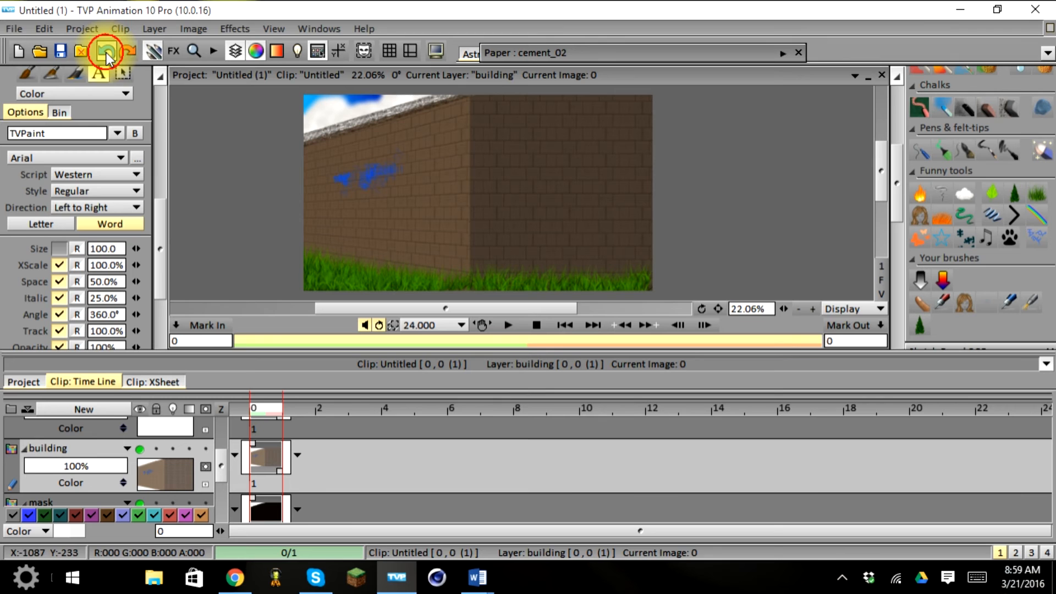
{"action": "left_click", "coordinate": [107, 53]}
Step: Set the text brush size to 300 and stamp the blue TVPaint text on the lighter brick wall
{"action": "left_click_drag", "start_coordinate": [163, 218], "coordinate": [157, 237]}
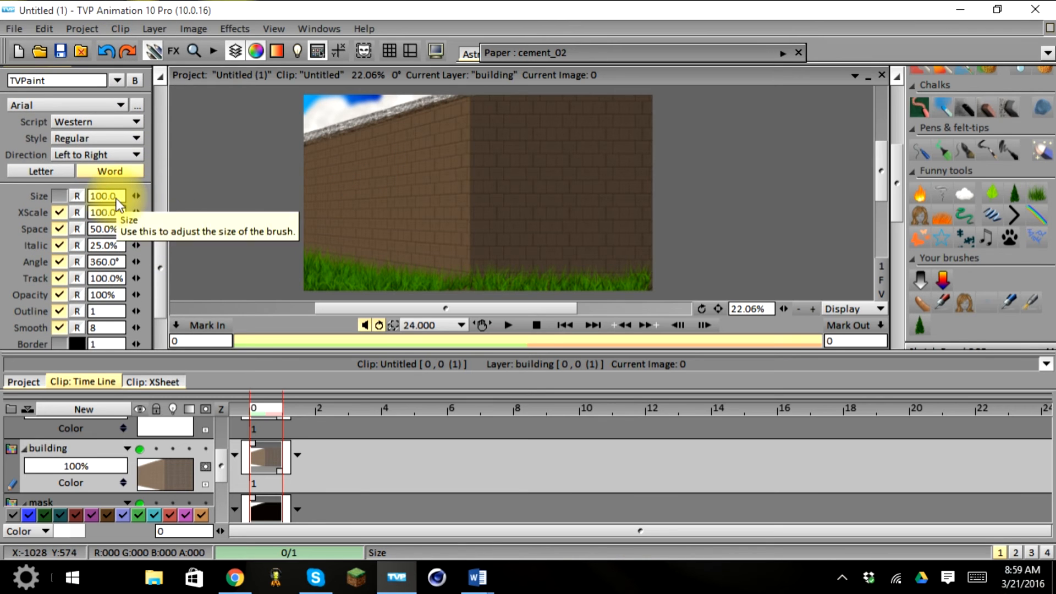
{"action": "left_click", "coordinate": [116, 197]}
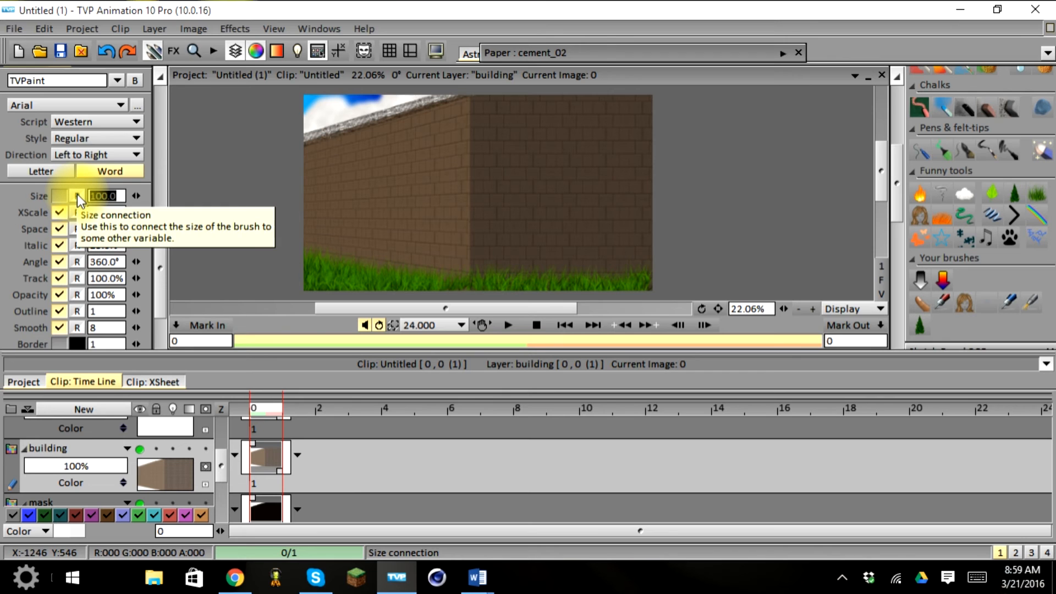
{"action": "type", "text": "3"}
{"action": "key", "text": "Tab"}
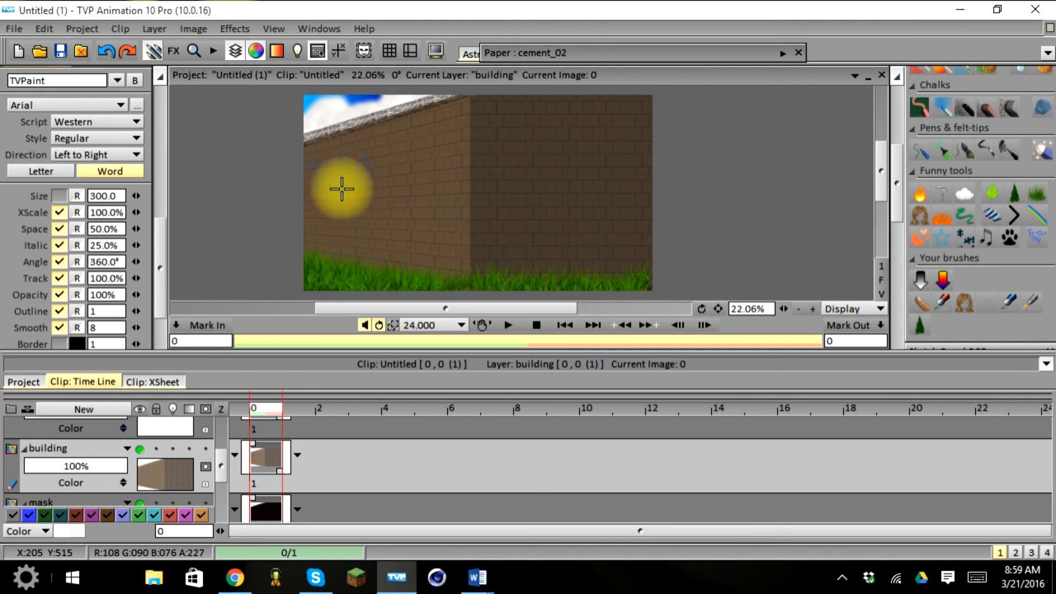
{"action": "left_click", "coordinate": [341, 188]}
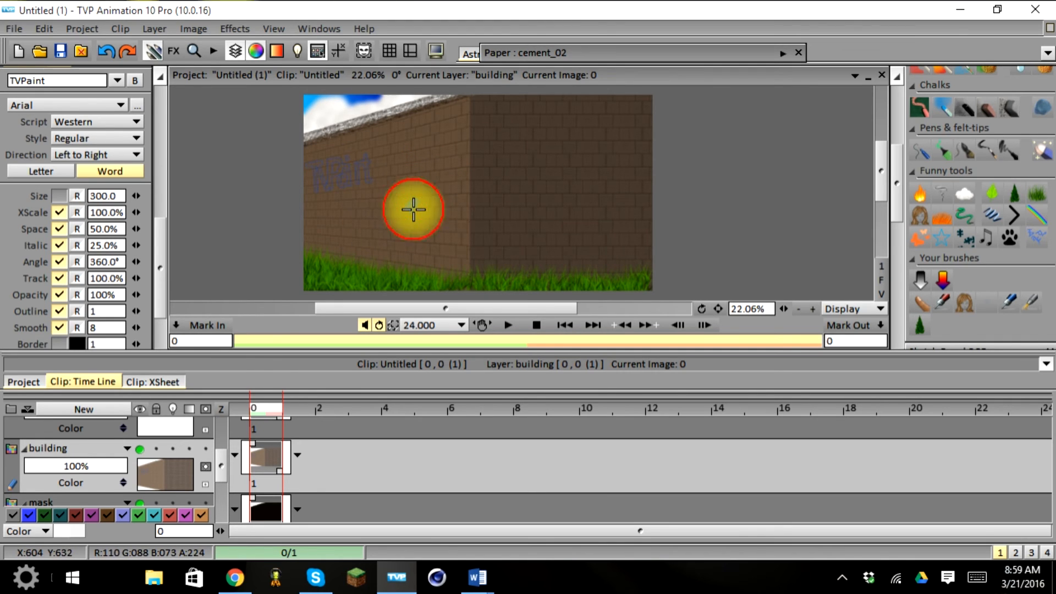
Step: Try further large blue text strokes across the lighter brick wall and undo them
{"action": "left_click_drag", "start_coordinate": [414, 177], "coordinate": [379, 187]}
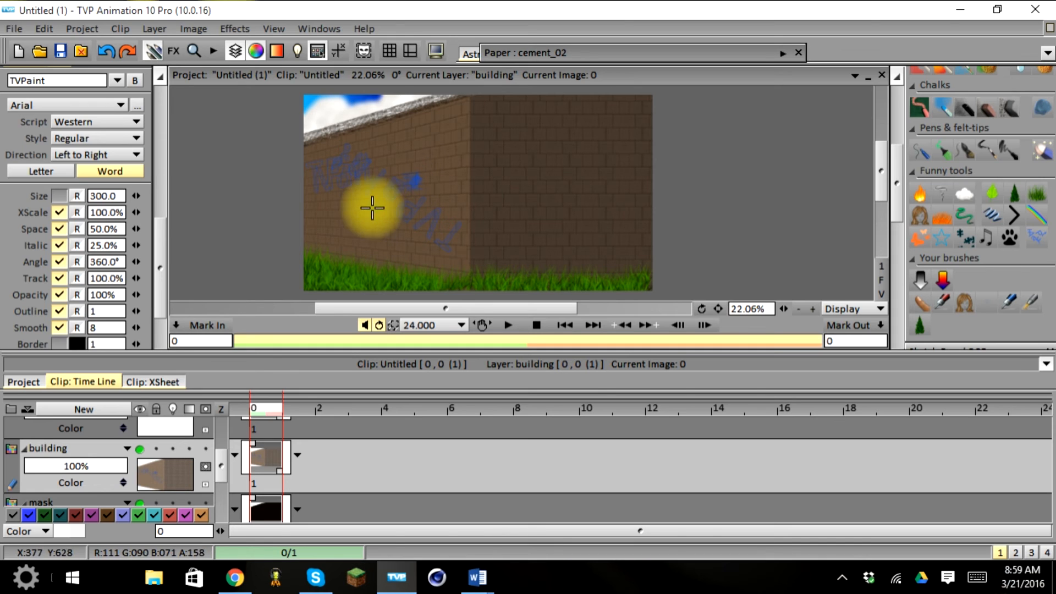
{"action": "mouse_move", "coordinate": [432, 185]}
{"action": "left_mouse_down"}
{"action": "mouse_move", "coordinate": [408, 200]}
{"action": "mouse_move", "coordinate": [392, 236]}
{"action": "left_mouse_up"}
{"action": "key", "text": "ctrl+z"}
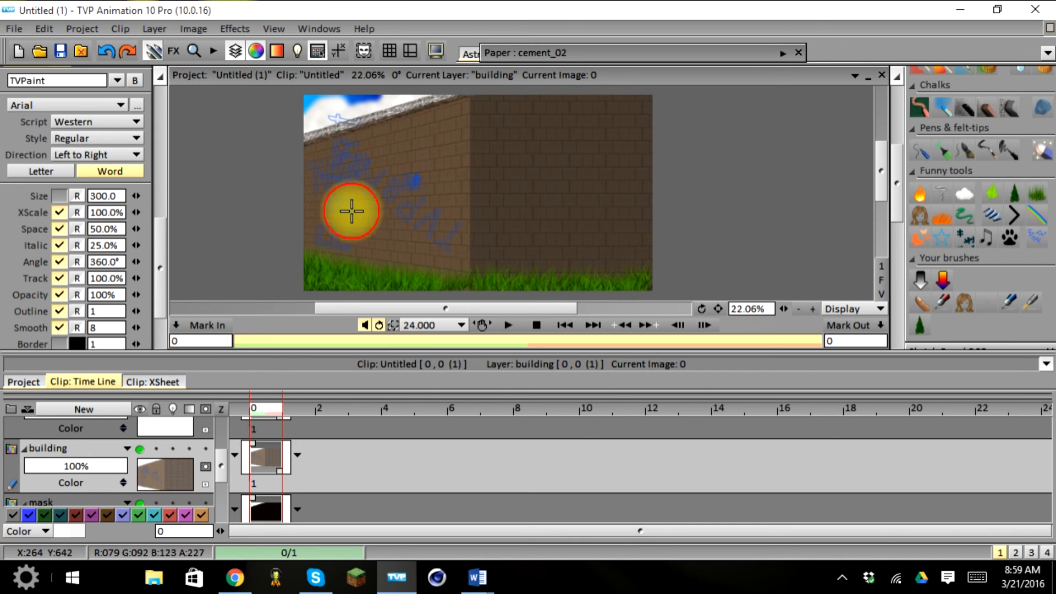
{"action": "left_click_drag", "start_coordinate": [352, 211], "coordinate": [356, 212]}
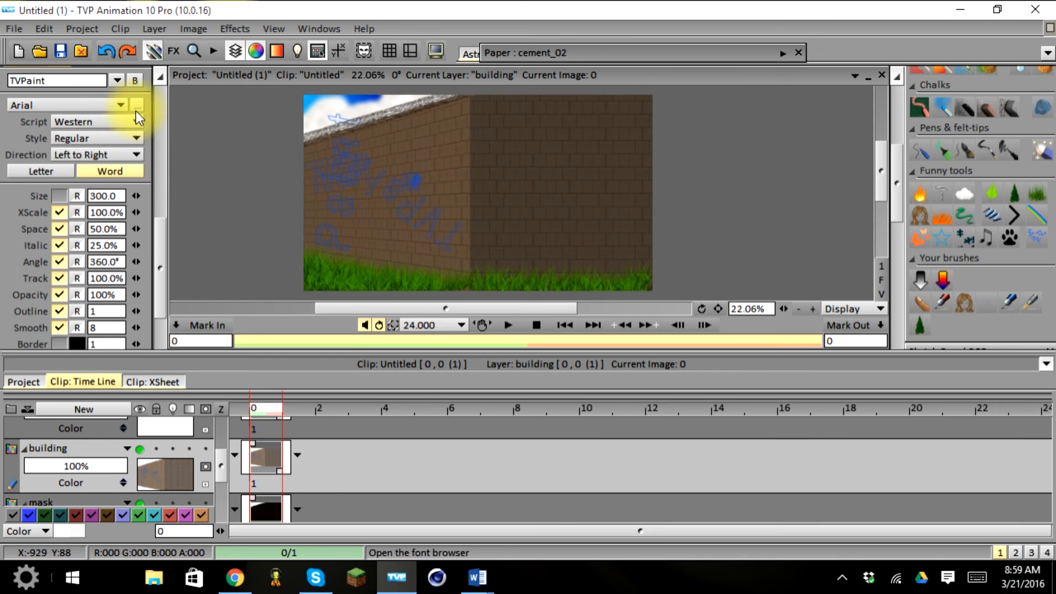
{"action": "left_click_drag", "start_coordinate": [166, 293], "coordinate": [156, 160]}
{"action": "left_click", "coordinate": [108, 50]}
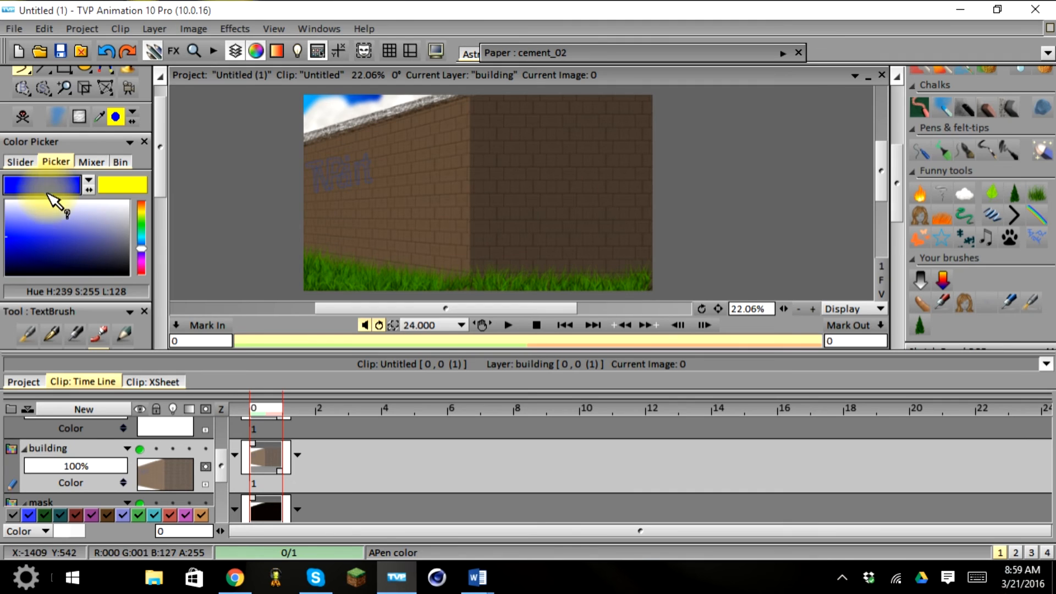
Step: Set the main colour to near-white and paint the text beside the blue lettering, undoing the extra stroke
{"action": "left_click", "coordinate": [118, 201]}
{"action": "left_click_drag", "start_coordinate": [159, 186], "coordinate": [207, 215]}
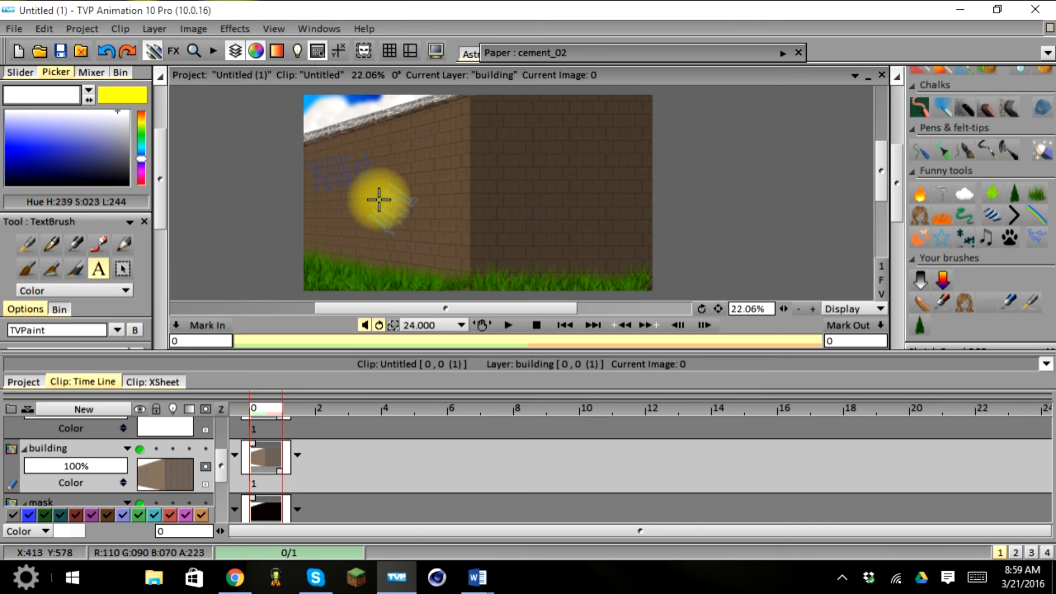
{"action": "key", "text": "ctrl+z"}
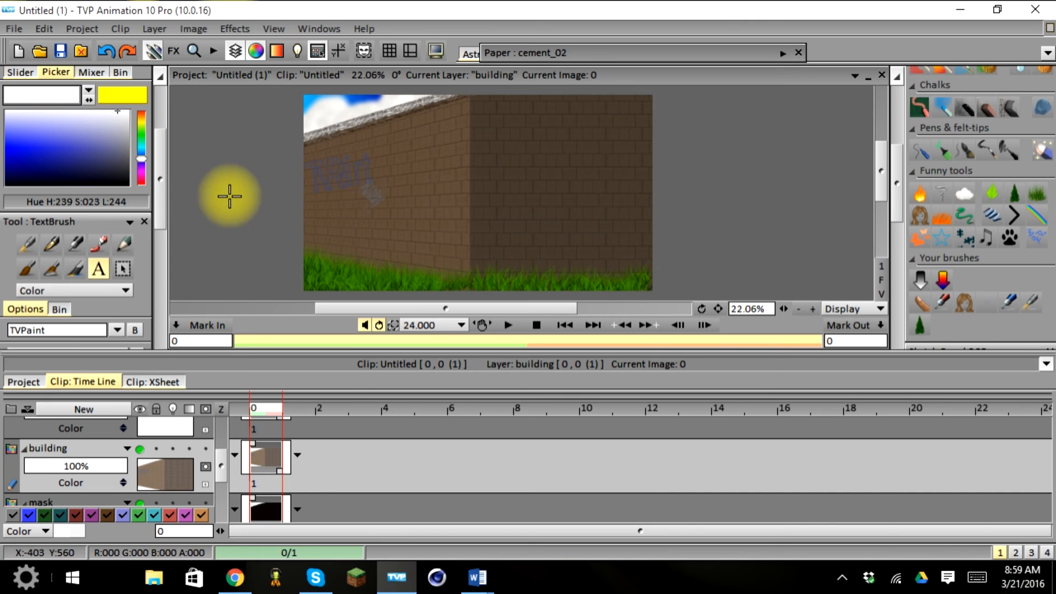
Step: Change the text brush's wording to "go raiders"
{"action": "left_click_drag", "start_coordinate": [160, 198], "coordinate": [151, 285]}
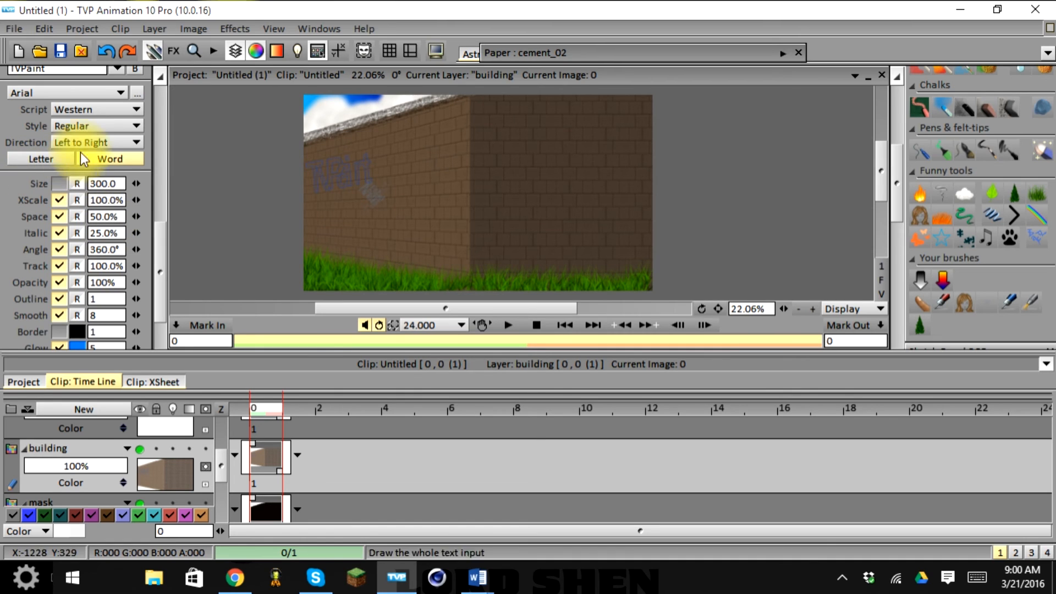
{"action": "mouse_move", "coordinate": [166, 237]}
{"action": "left_mouse_down"}
{"action": "mouse_move", "coordinate": [164, 217]}
{"action": "mouse_move", "coordinate": [140, 193]}
{"action": "left_mouse_up"}
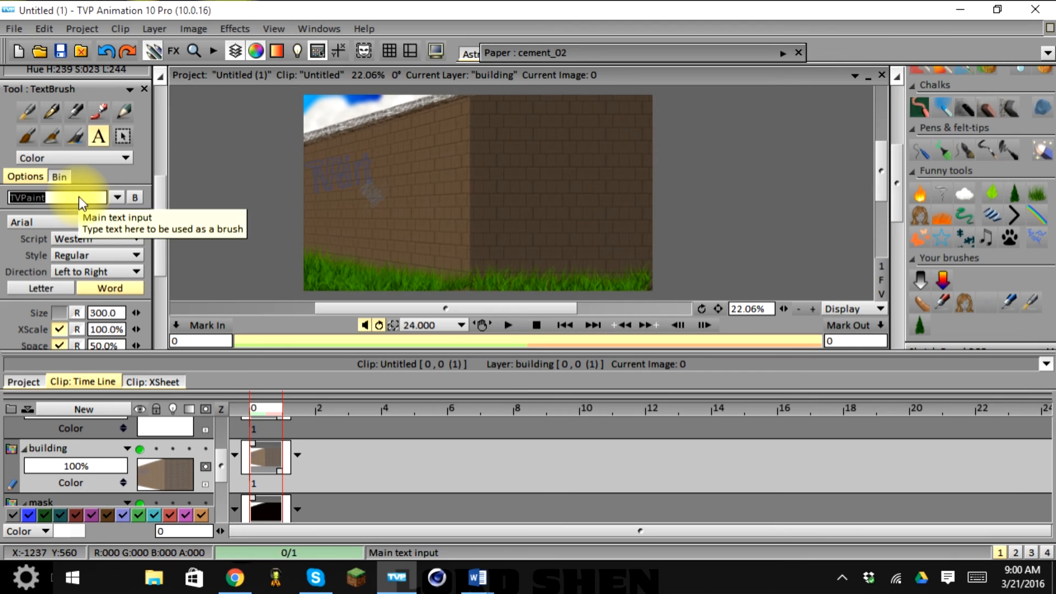
{"action": "type", "text": "go"}
{"action": "type", "text": " raid"}
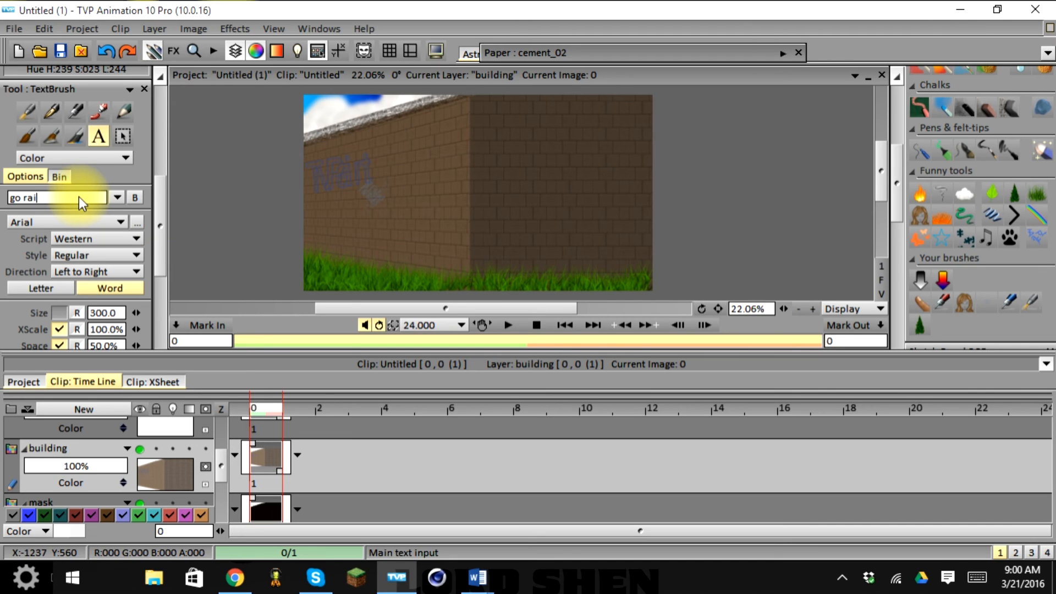
{"action": "type", "text": "ers"}
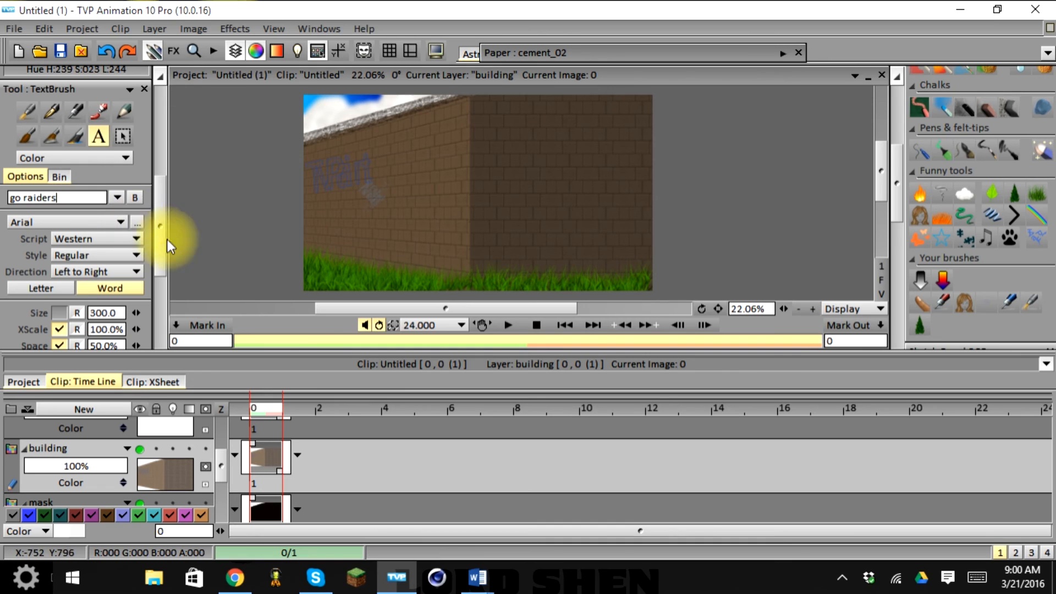
Step: Paint the "go raiders" text with short strokes on the lighter wall and across the darker brick wall
{"action": "left_click_drag", "start_coordinate": [364, 197], "coordinate": [400, 182]}
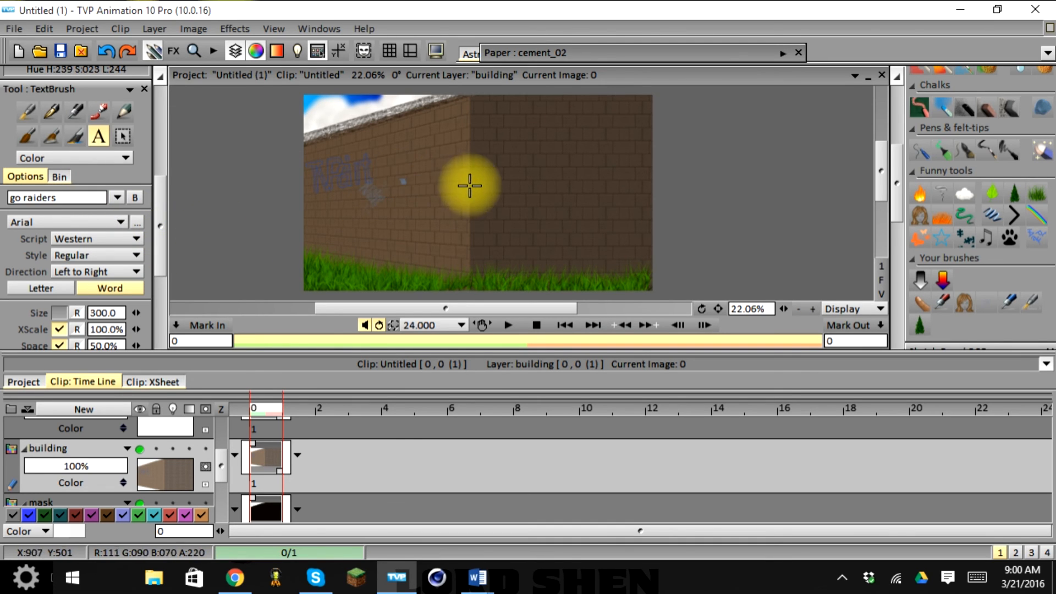
{"action": "left_click_drag", "start_coordinate": [512, 178], "coordinate": [568, 177]}
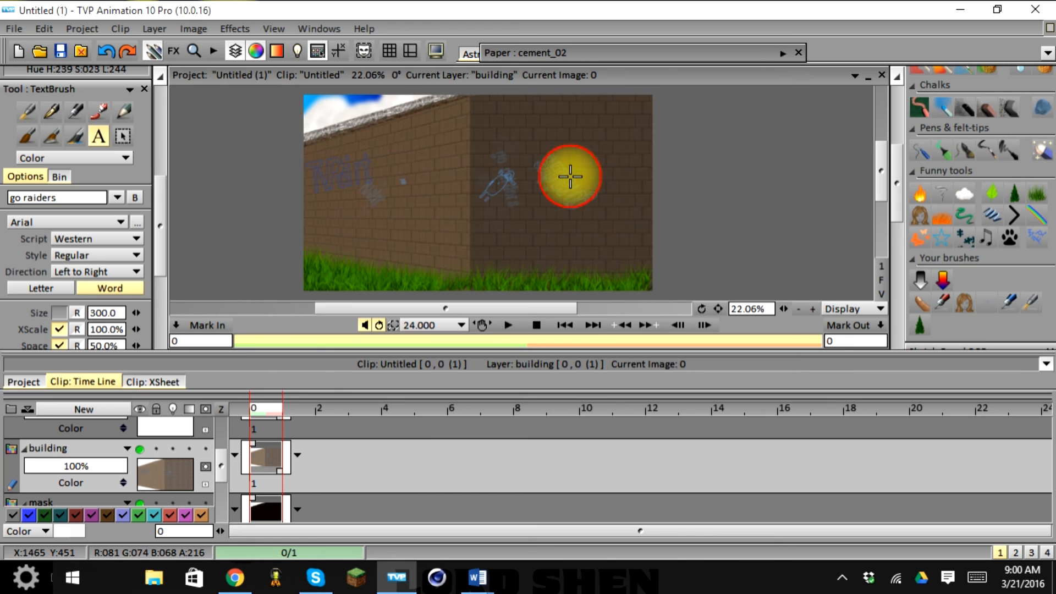
{"action": "left_click", "coordinate": [555, 170]}
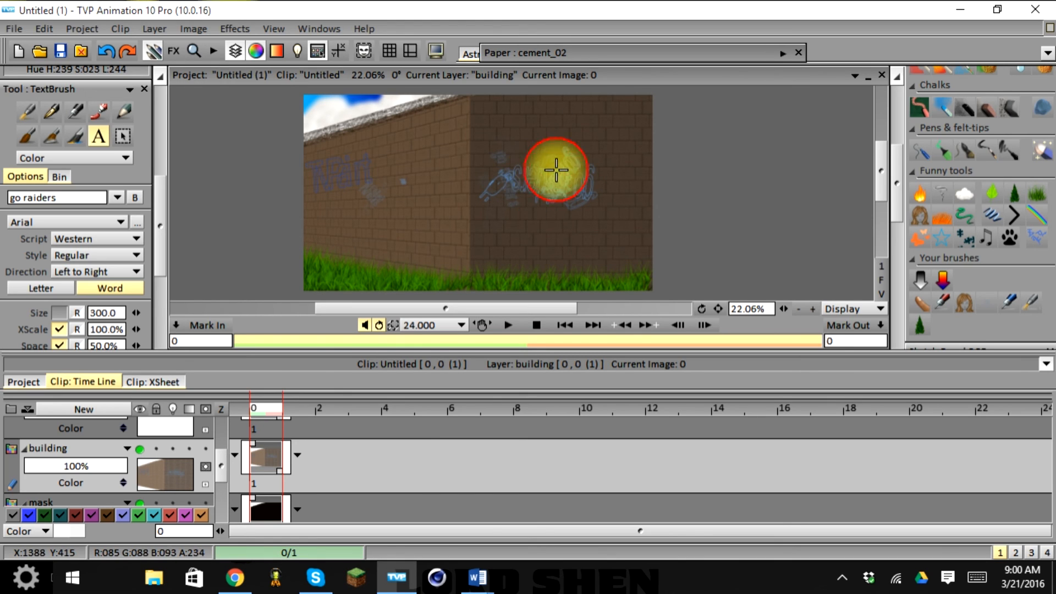
Step: Stamp small "go raiders" text marks on the lower part of the lighter wall and near the darker wall's right end
{"action": "left_click", "coordinate": [404, 214]}
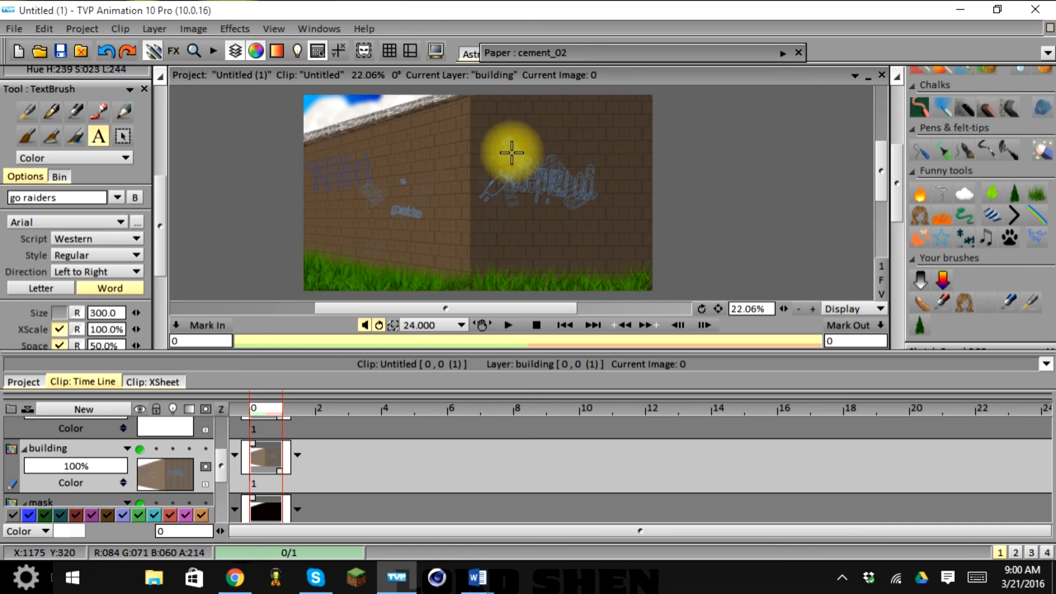
{"action": "left_click", "coordinate": [620, 218]}
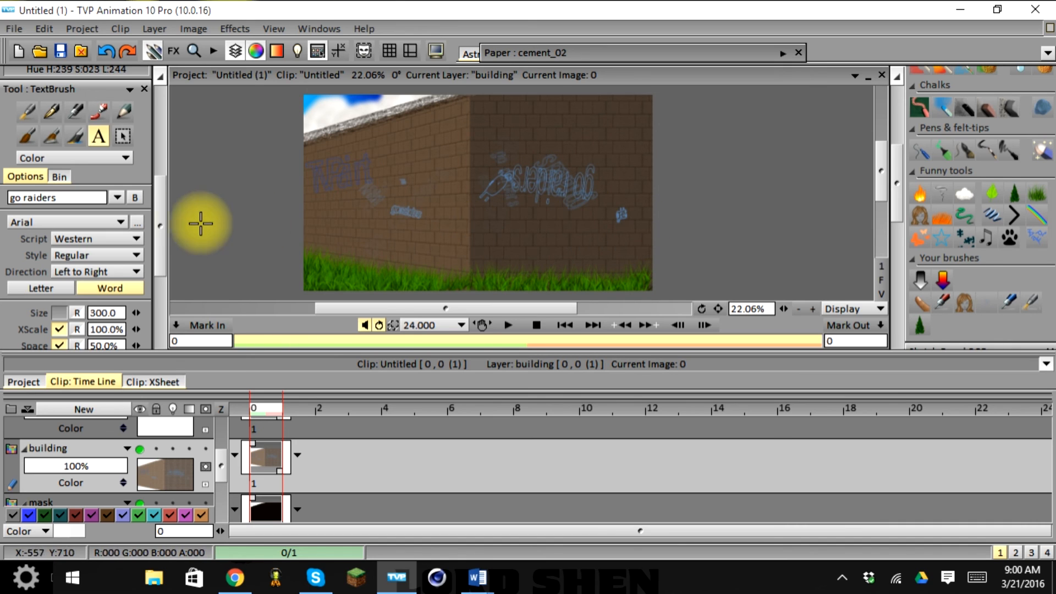
Step: Switch from the text brush to the Filling Shape tool and show its settings
{"action": "scroll", "coordinate": [144, 178], "scroll_direction": "up", "scroll_amount": 8}
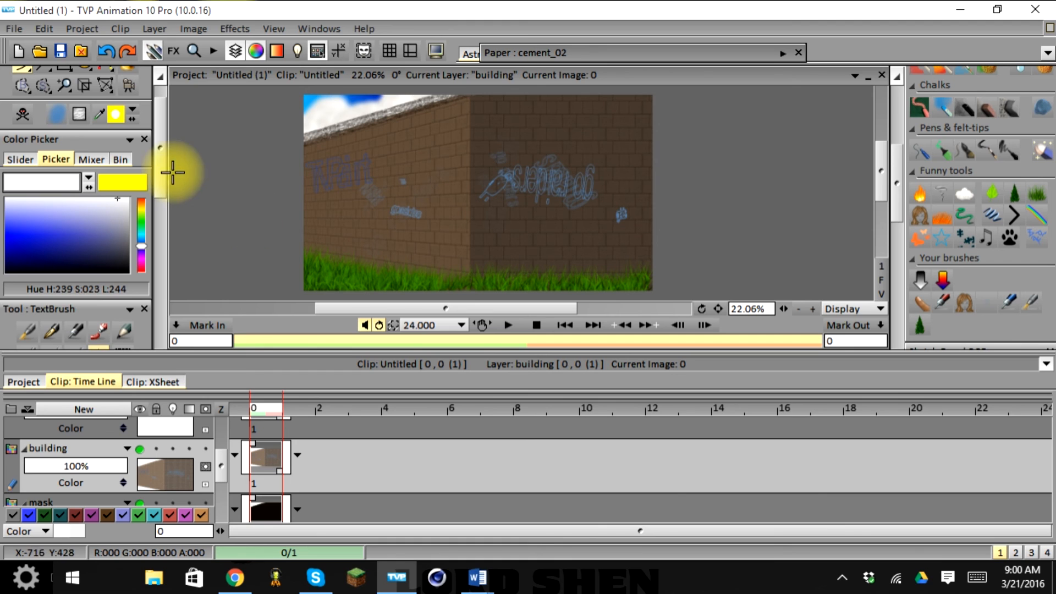
{"action": "left_click", "coordinate": [159, 149]}
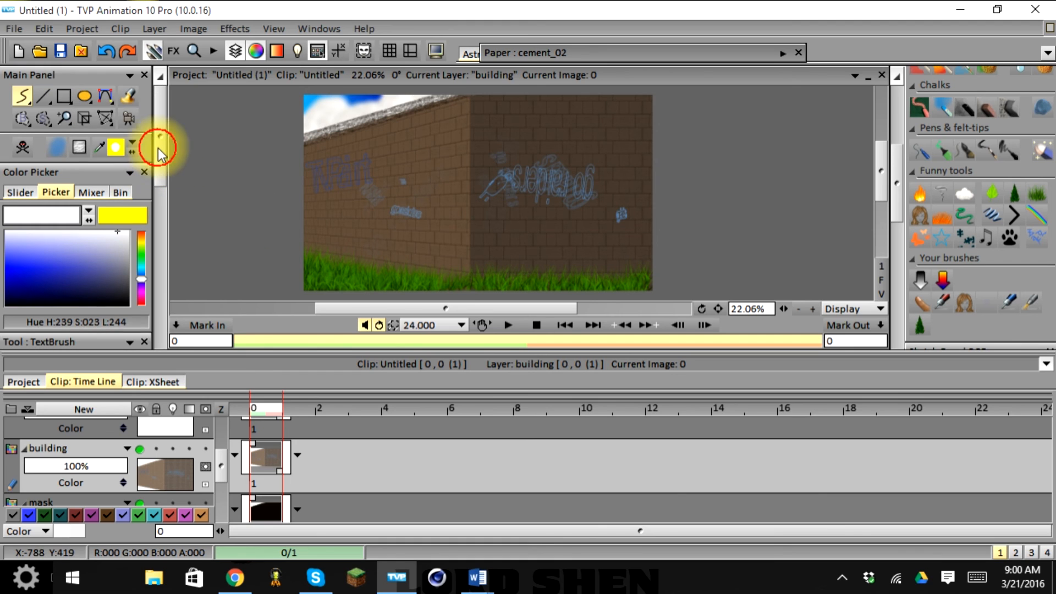
{"action": "left_click", "coordinate": [134, 98]}
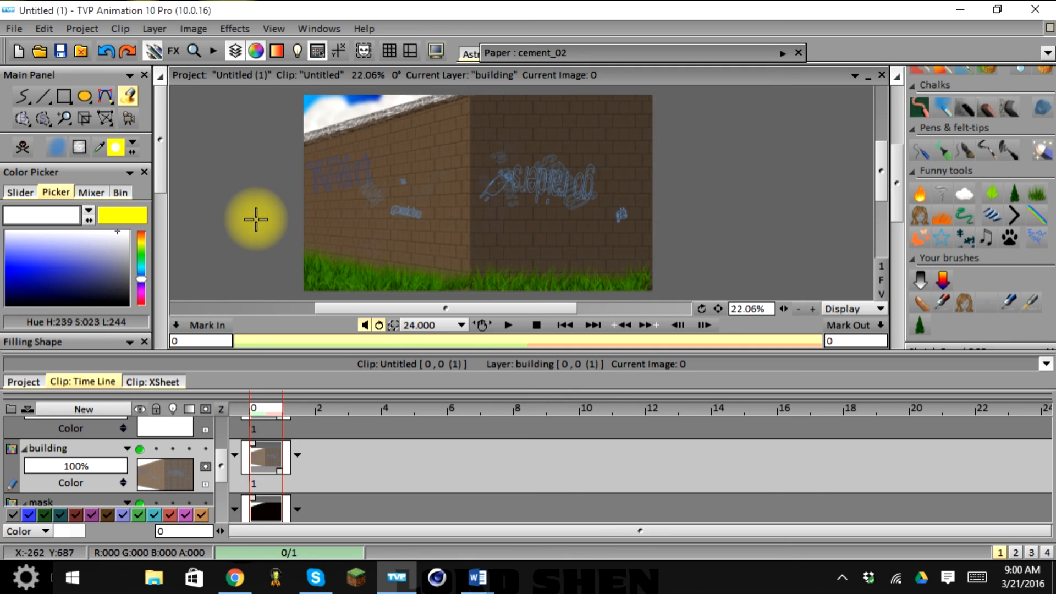
{"action": "scroll", "coordinate": [157, 180], "scroll_direction": "down", "scroll_amount": 2}
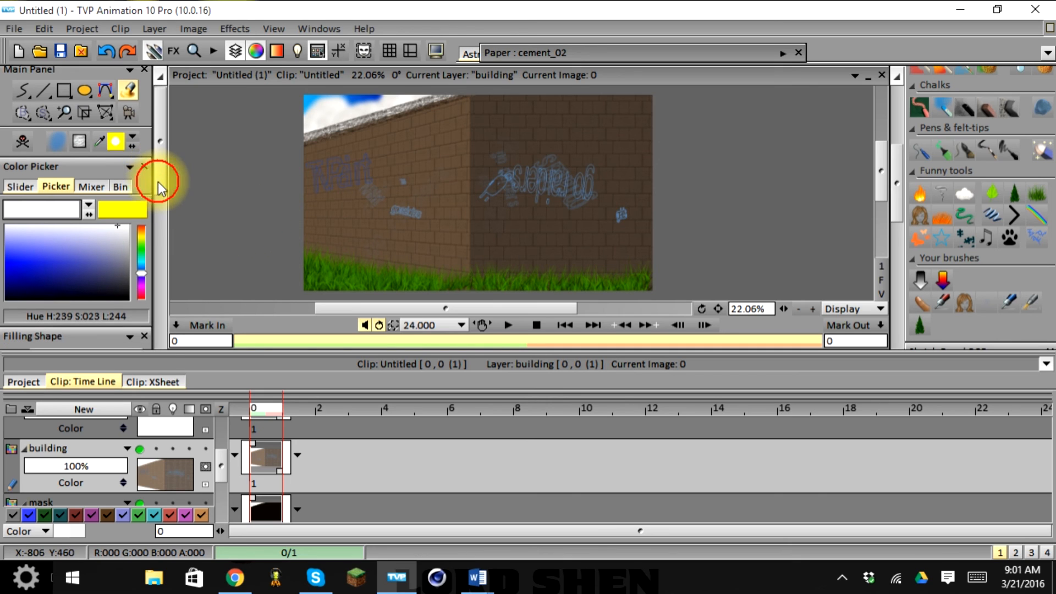